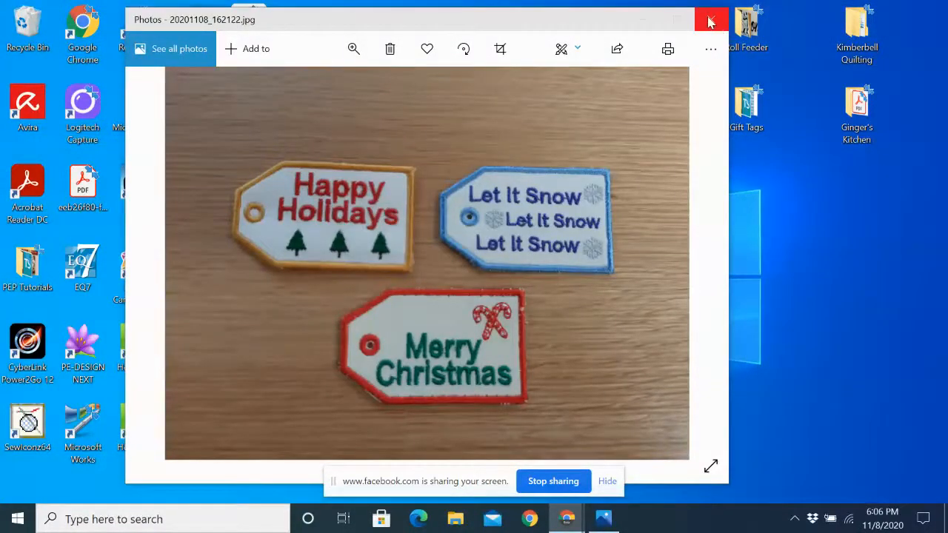
# Switch to Embroidery Tool Shed and create a new design with its rulers measuring in inches.
pyautogui.click(643, 22)
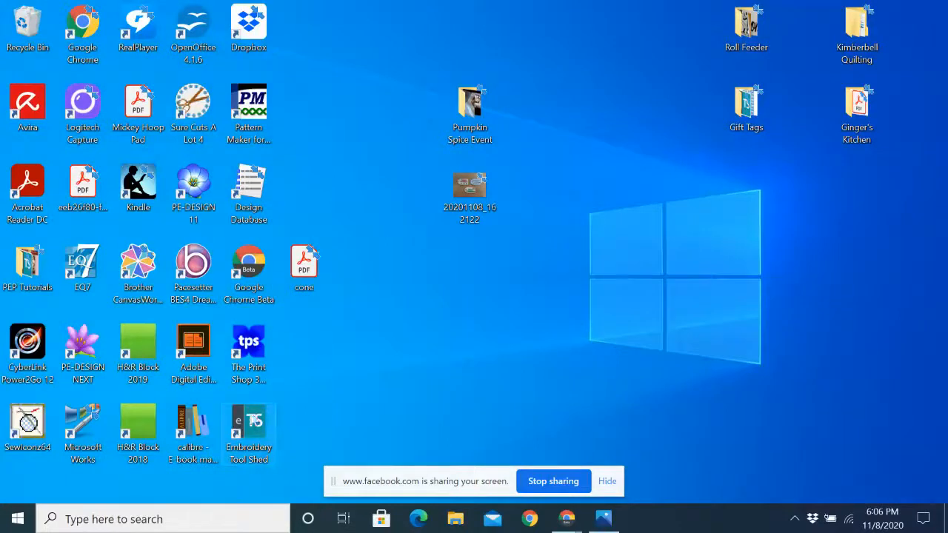
pyautogui.click(251, 428)
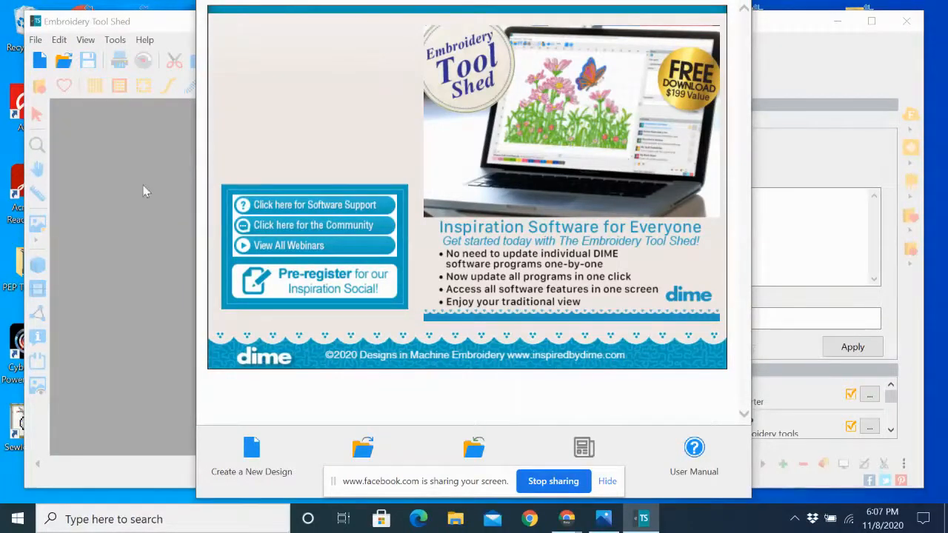
pyautogui.click(253, 448)
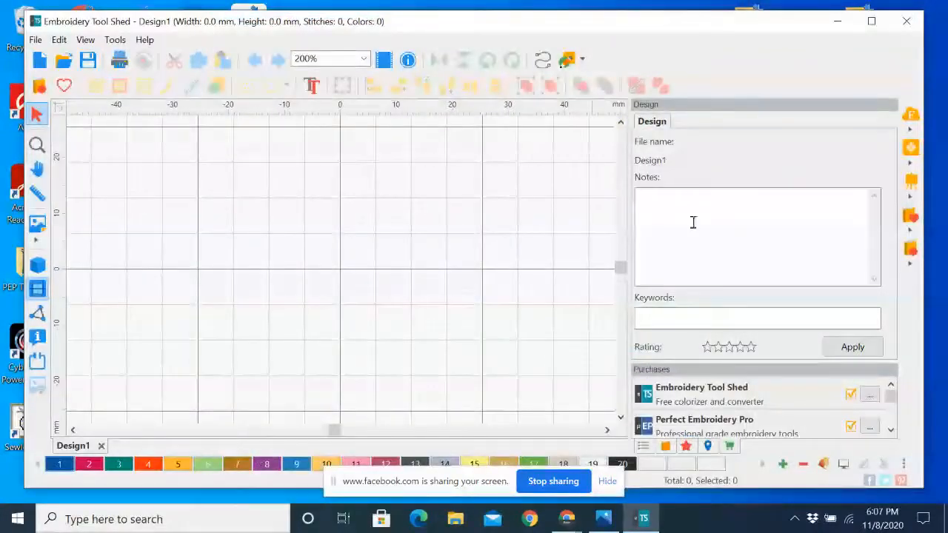
pyautogui.click(871, 21)
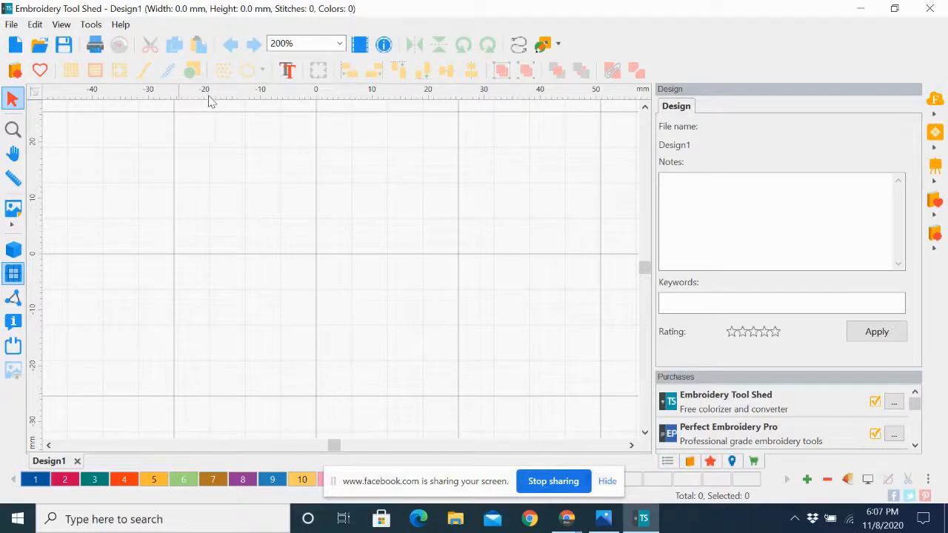
pyautogui.rightClick(350, 102)
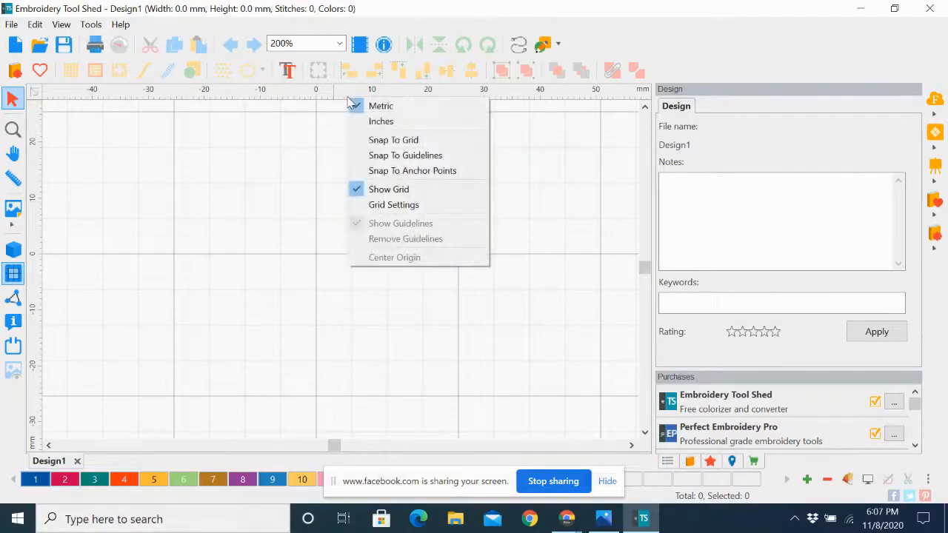
pyautogui.click(380, 123)
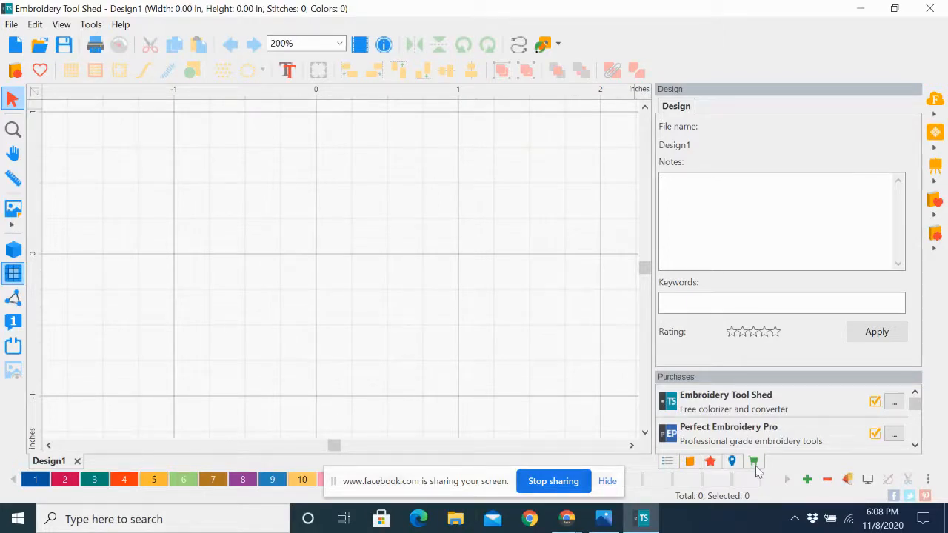
# Make Perfect Embroidery Pro the default program among the purchased products.
pyautogui.click(917, 449)
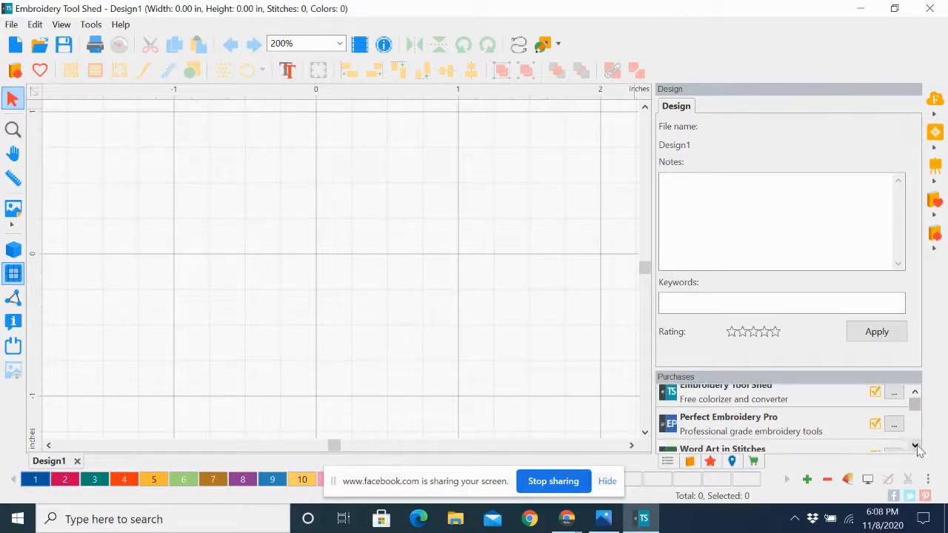
pyautogui.click(915, 393)
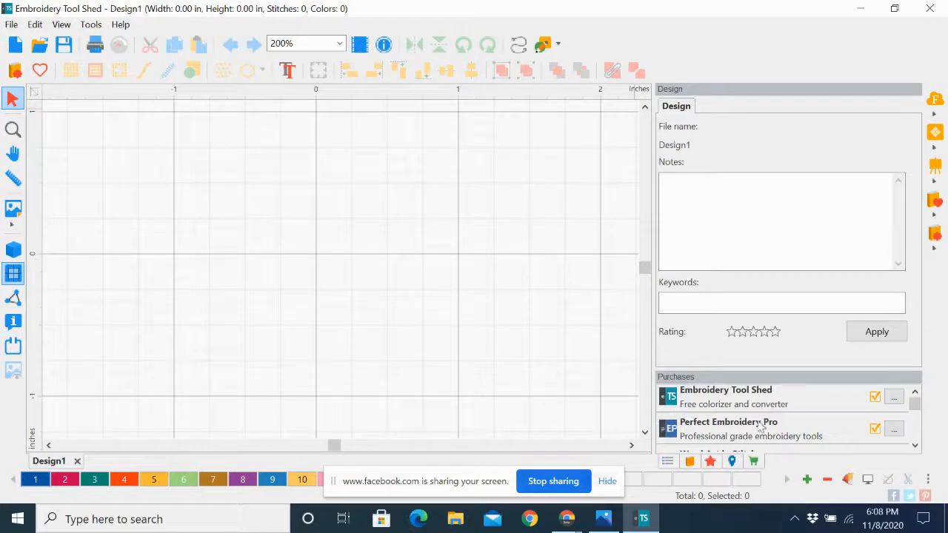
pyautogui.click(894, 435)
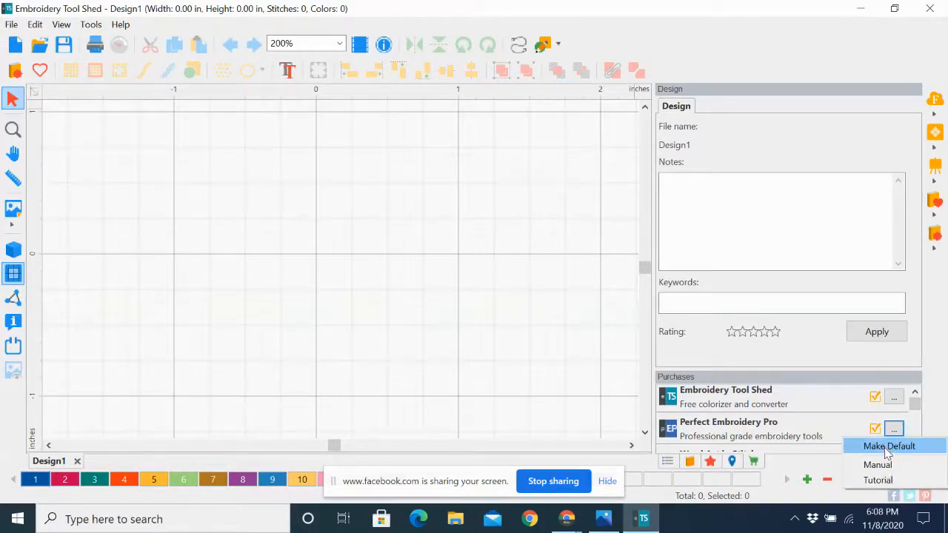
pyautogui.click(888, 448)
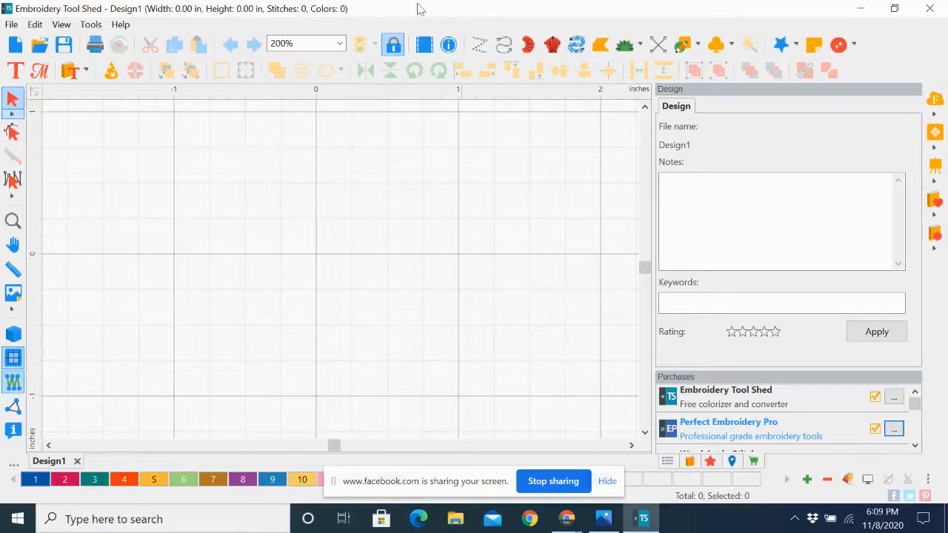
# Set the grid spacing to .25 in both horizontally and vertically.
pyautogui.rightClick(363, 97)
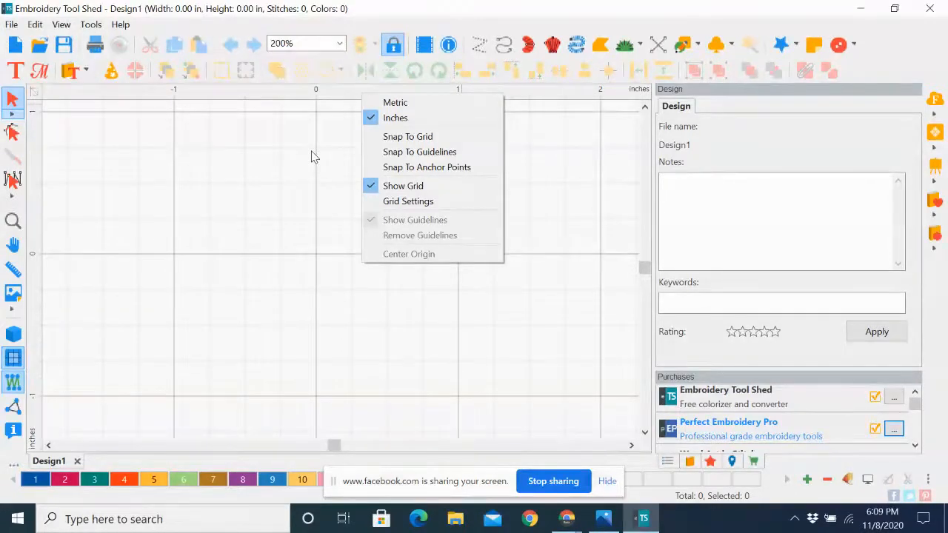
pyautogui.rightClick(328, 93)
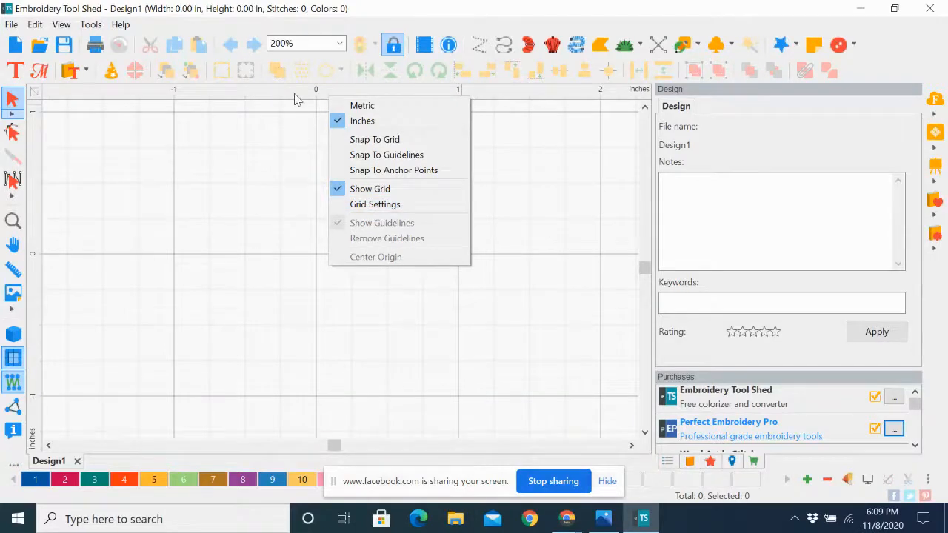
pyautogui.click(375, 207)
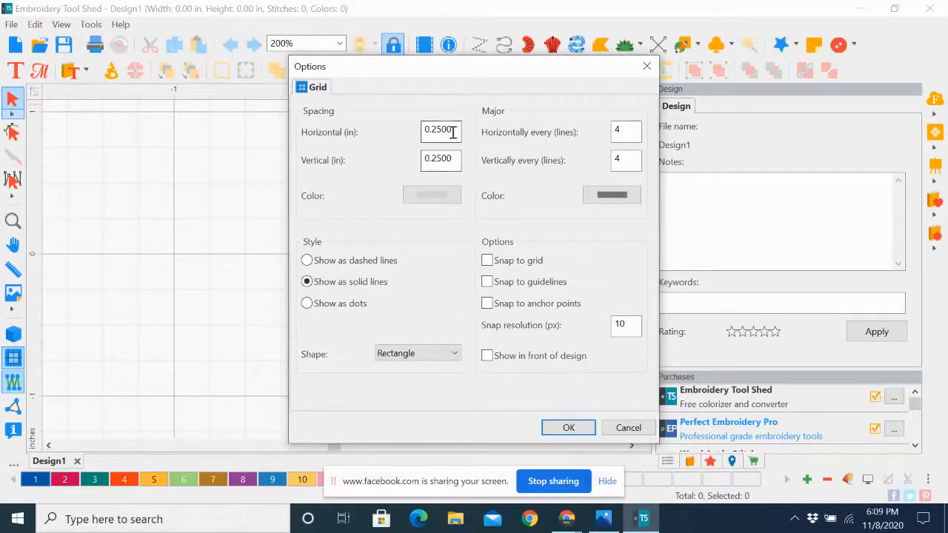
pyautogui.moveTo(451, 131); pyautogui.dragTo(413, 132)
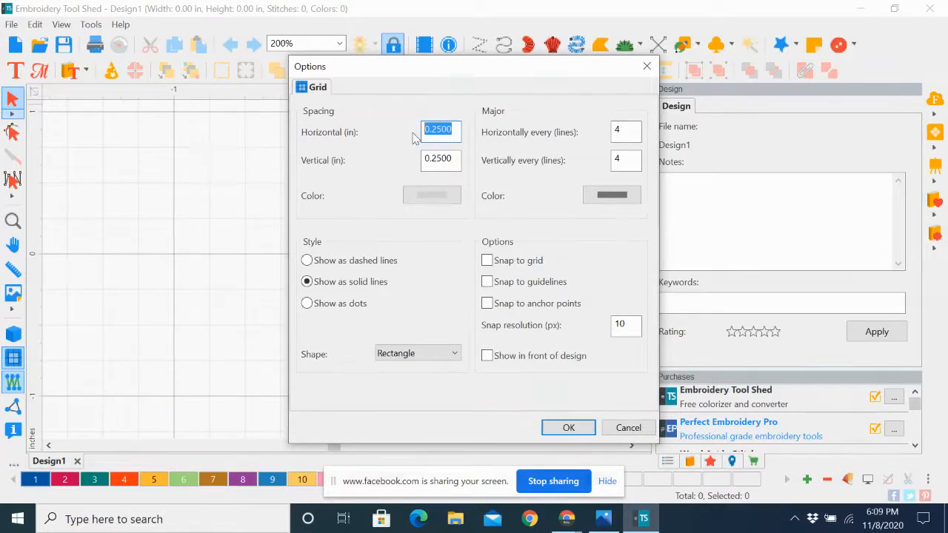
pyautogui.write('.25')
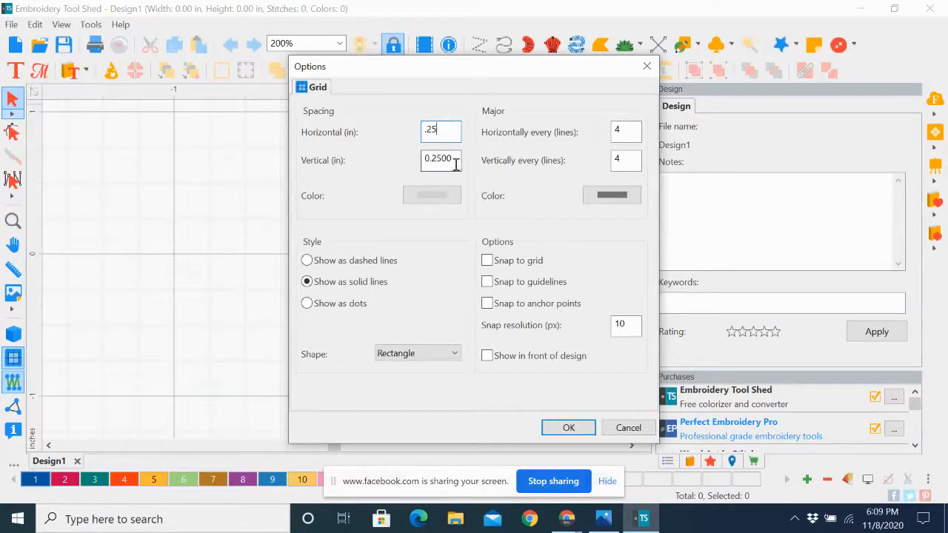
pyautogui.moveTo(455, 159); pyautogui.dragTo(406, 167)
pyautogui.write('.25')
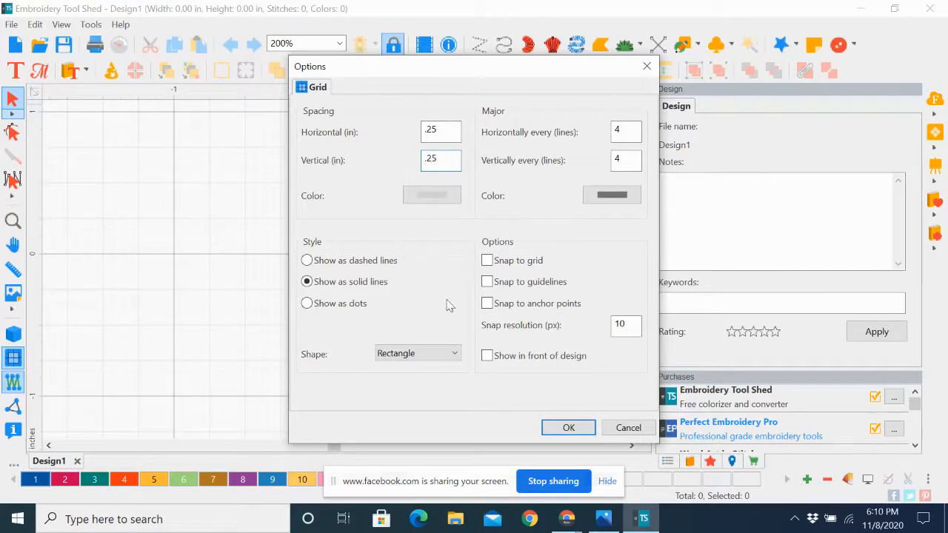
pyautogui.click(568, 429)
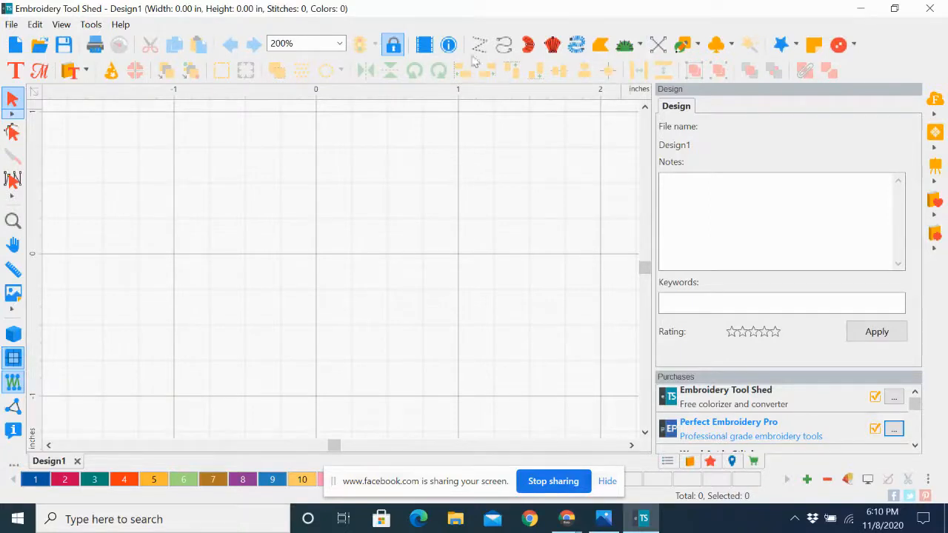
# Draw an outline artwork rectangle about 2.70 in wide and 1.69 in high across the middle of the design area and select it.
pyautogui.click(699, 46)
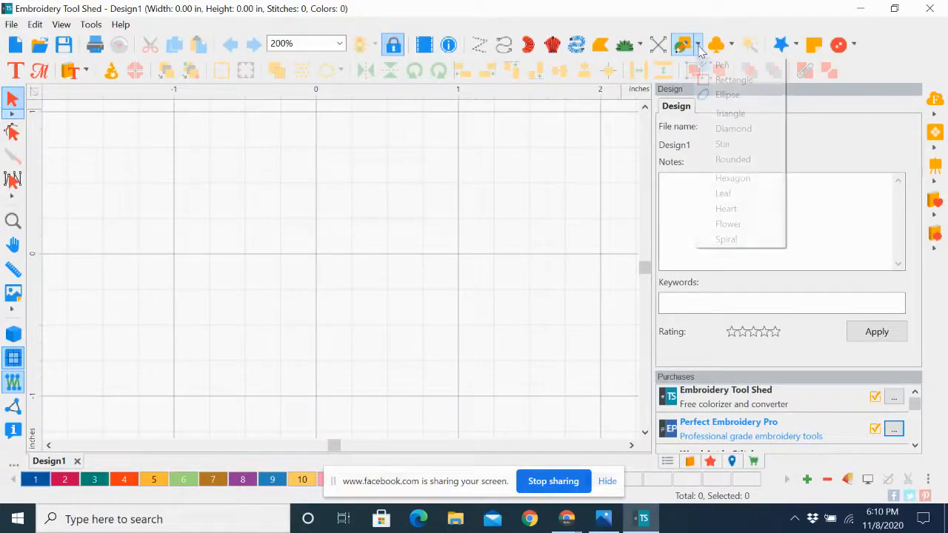
pyautogui.click(730, 80)
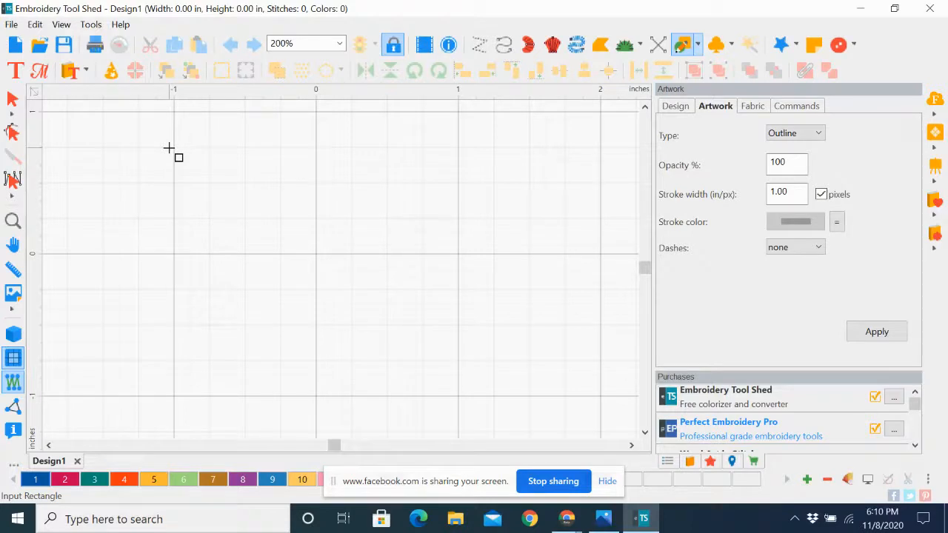
pyautogui.moveTo(169, 149); pyautogui.dragTo(553, 387)
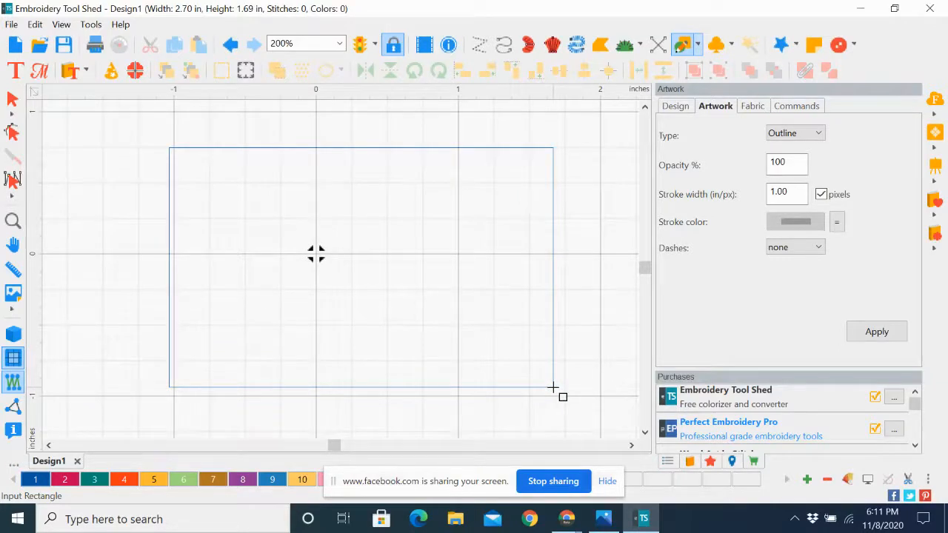
pyautogui.click(11, 100)
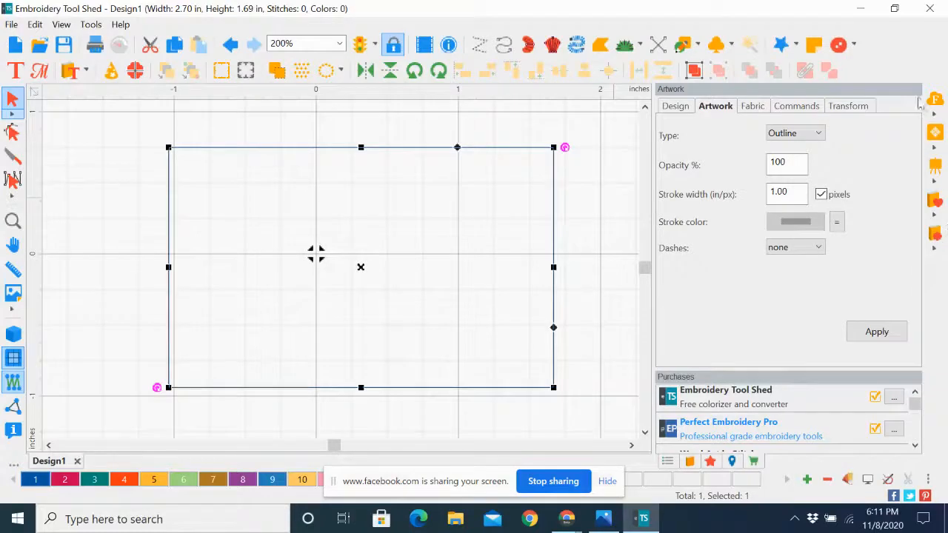
# Resize the rectangle to 3 in wide by 1.8 in high without maintaining its aspect ratio, and center it on the origin.
pyautogui.click(853, 109)
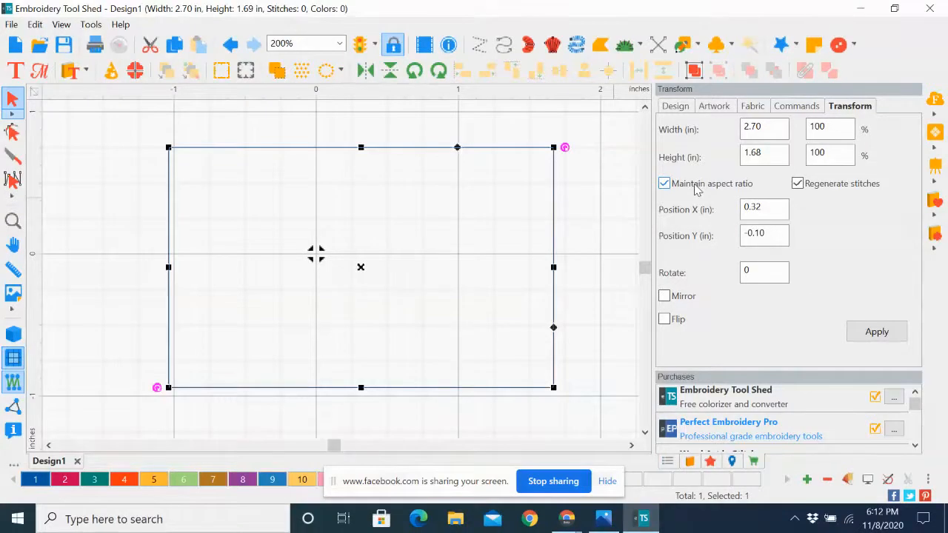
pyautogui.click(664, 184)
pyautogui.click(759, 127)
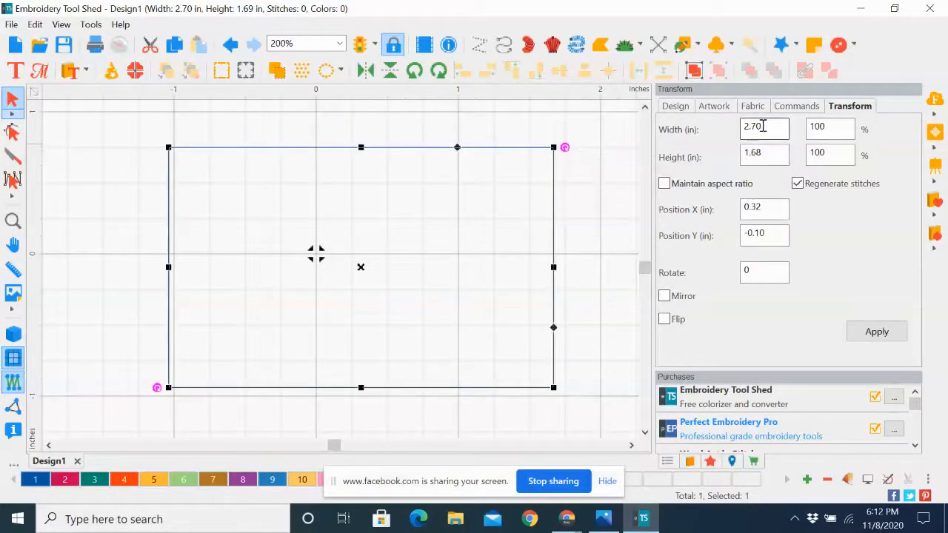
pyautogui.moveTo(759, 127); pyautogui.dragTo(736, 133)
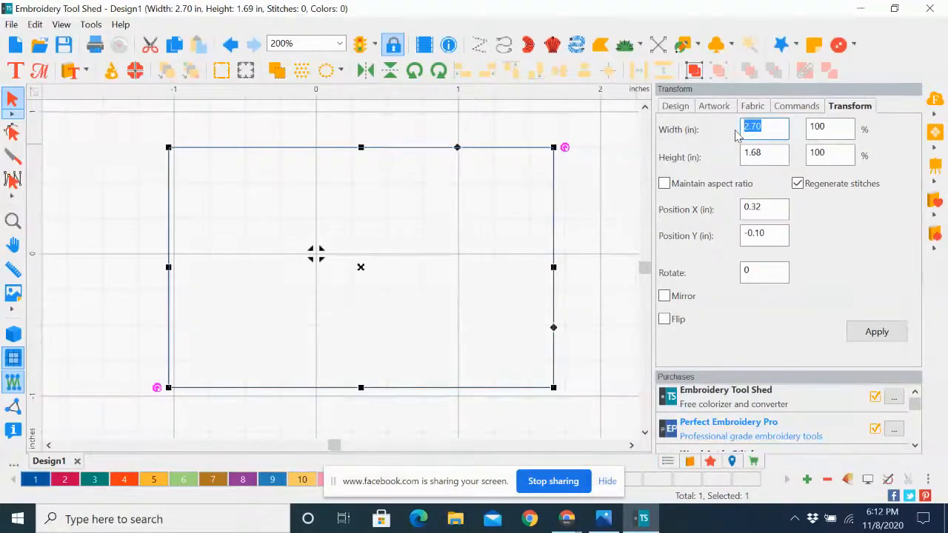
pyautogui.write('3')
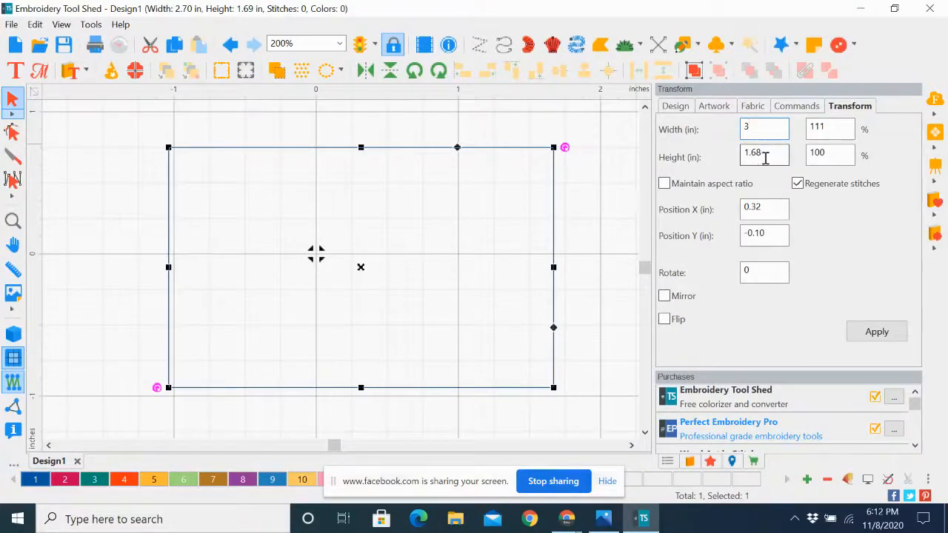
pyautogui.moveTo(766, 158); pyautogui.dragTo(732, 161)
pyautogui.write('1.8')
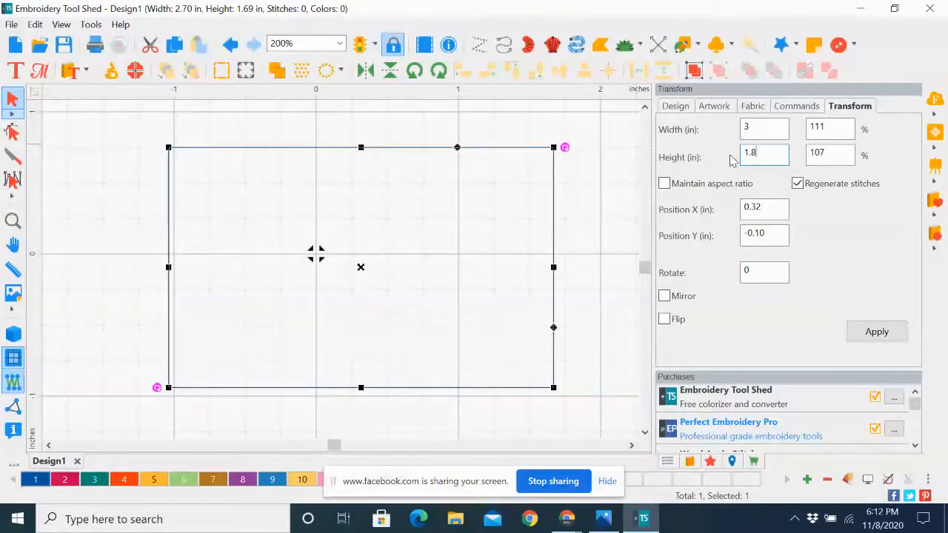
pyautogui.click(876, 334)
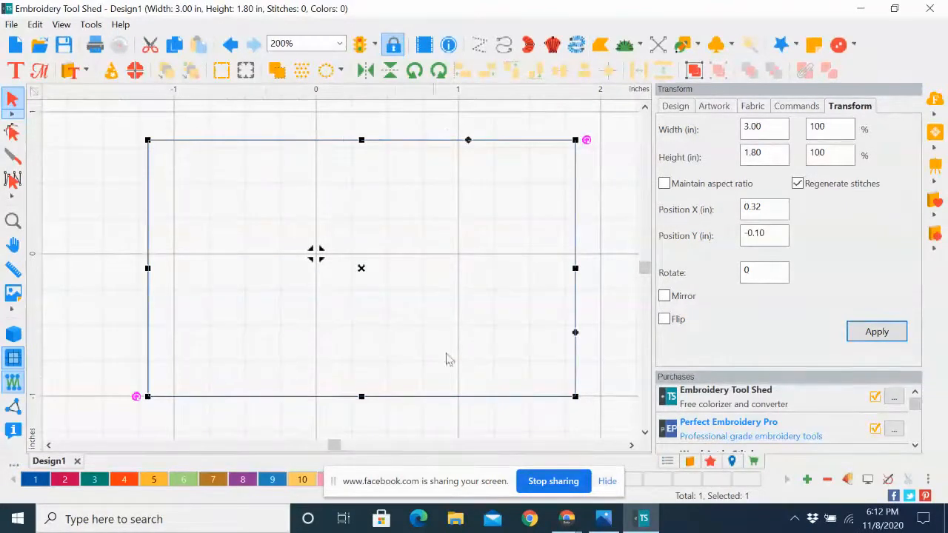
pyautogui.rightClick(377, 94)
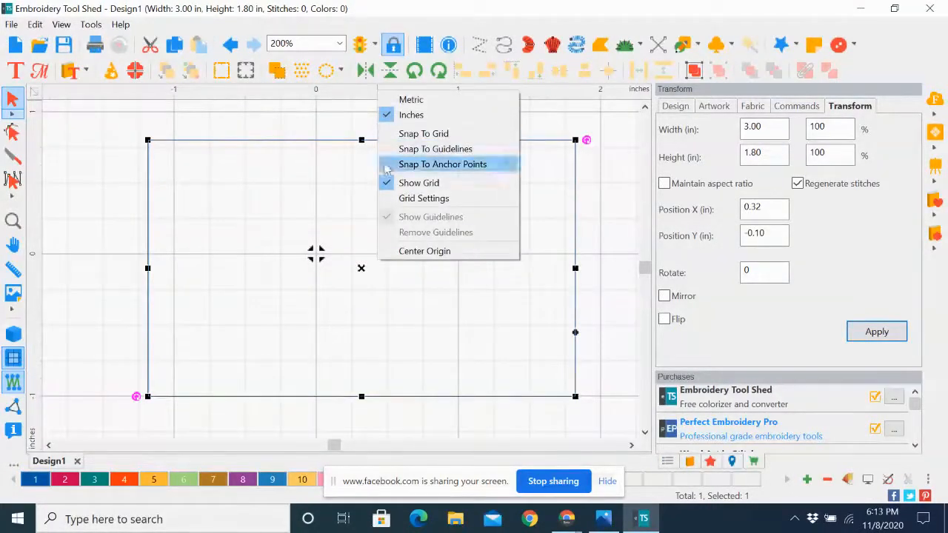
pyautogui.click(412, 252)
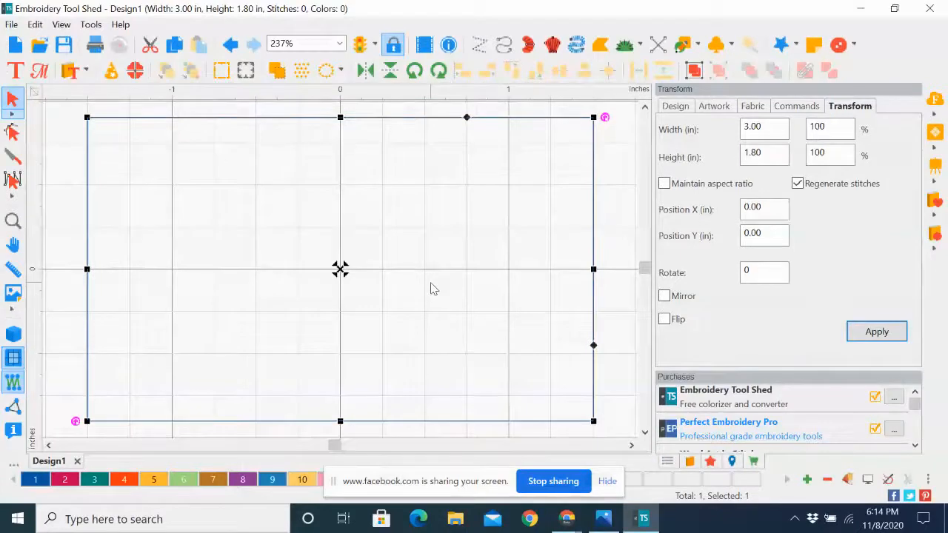
# Start the Run stitch tool and set its stitch type to Two ply.
pyautogui.click(504, 45)
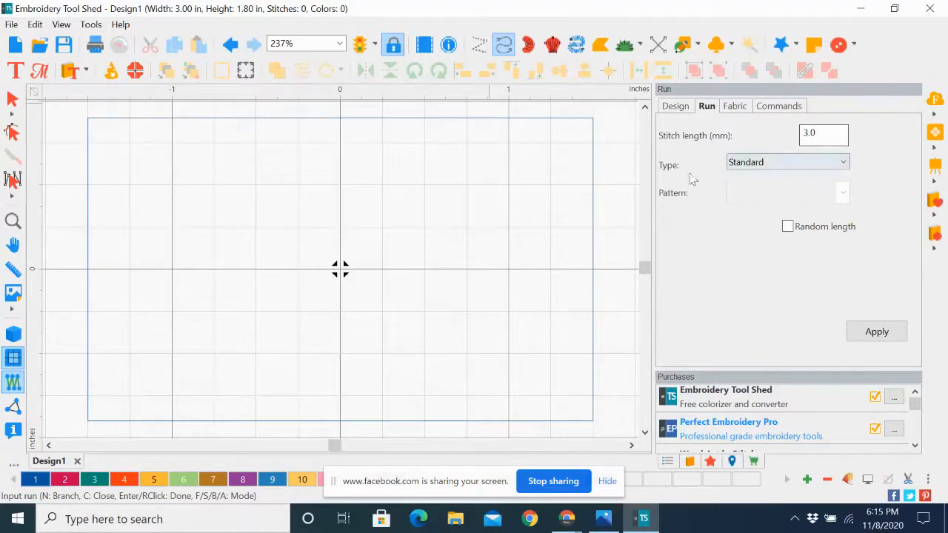
pyautogui.click(844, 164)
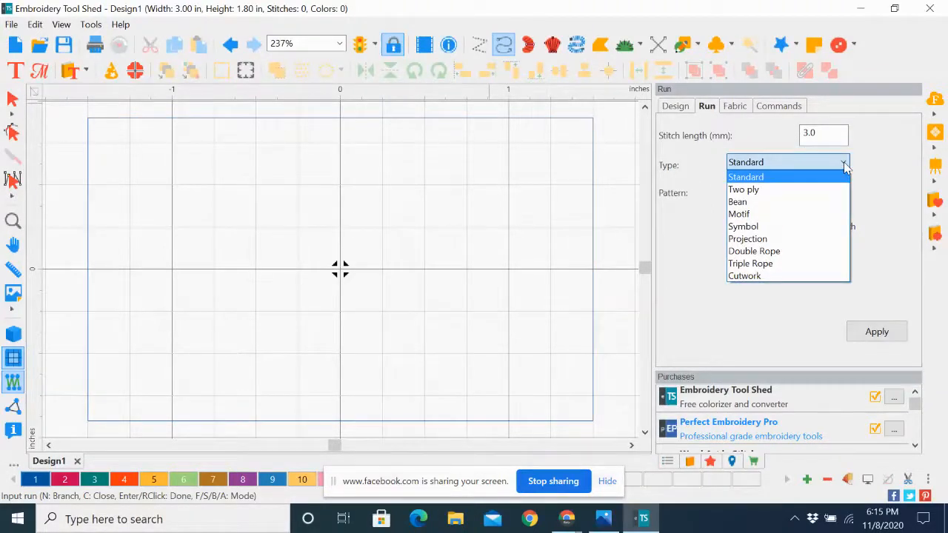
pyautogui.click(763, 191)
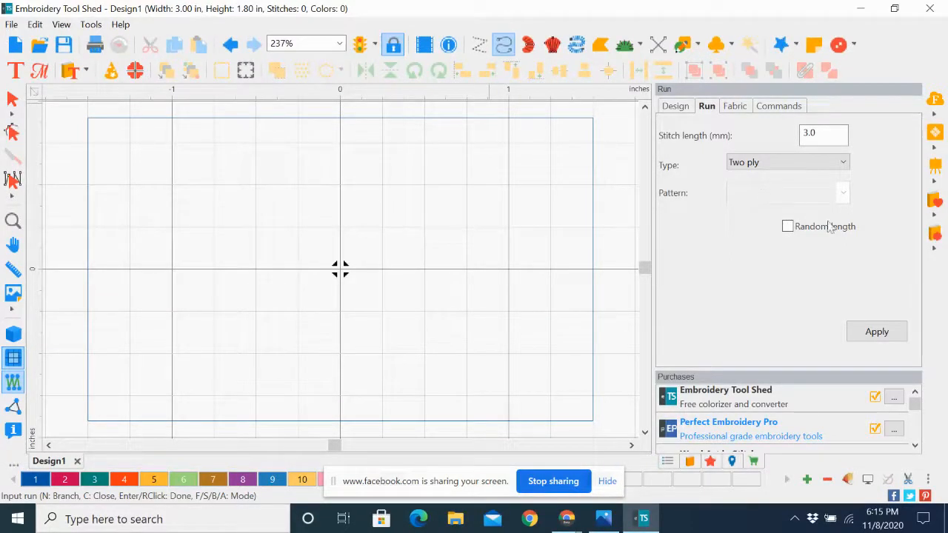
pyautogui.click(877, 333)
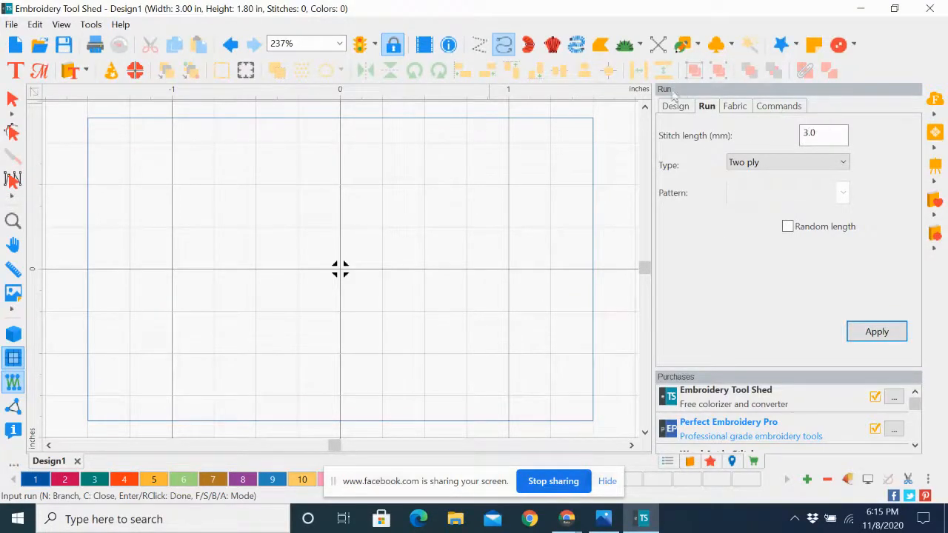
# Set both the tie in and the tie off of the run stitch to basic and apply the settings.
pyautogui.click(783, 108)
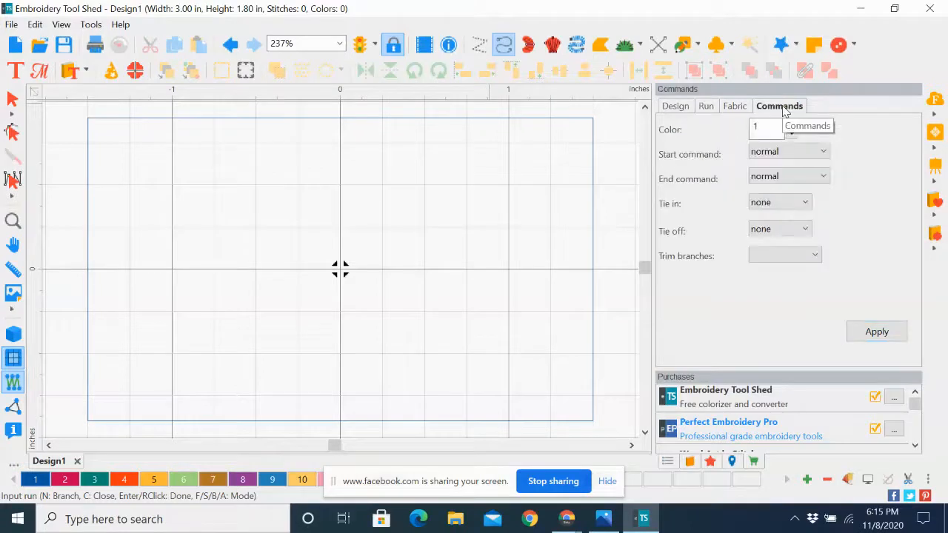
pyautogui.click(806, 208)
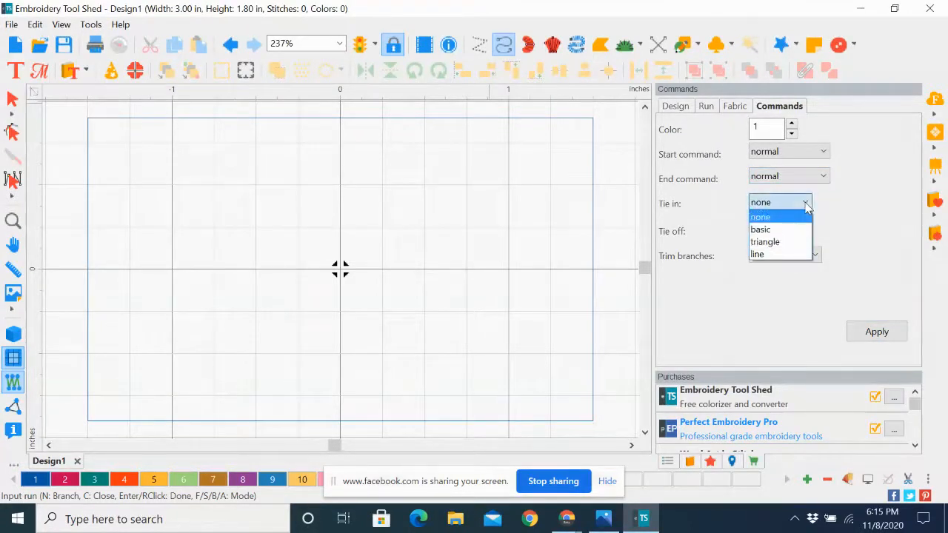
pyautogui.click(806, 230)
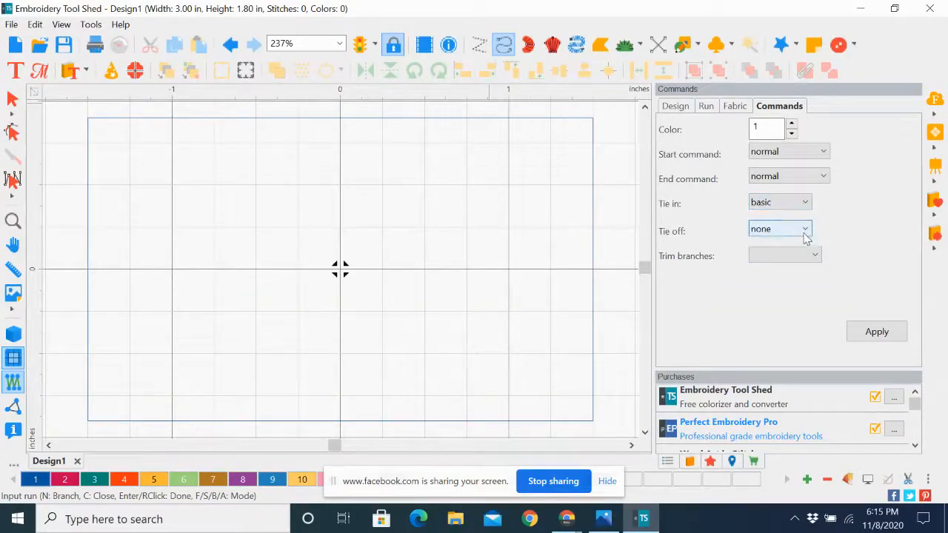
pyautogui.click(806, 231)
pyautogui.click(796, 256)
pyautogui.click(795, 260)
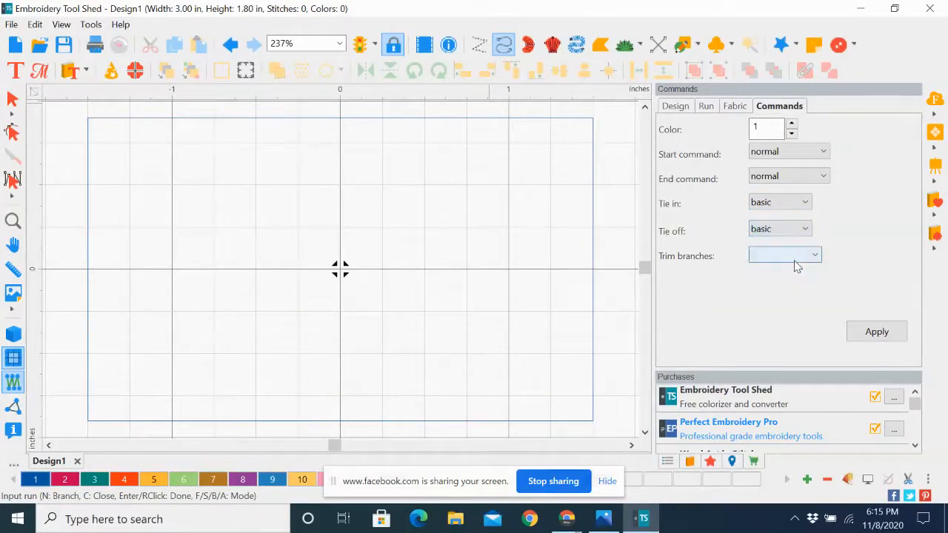
pyautogui.click(878, 334)
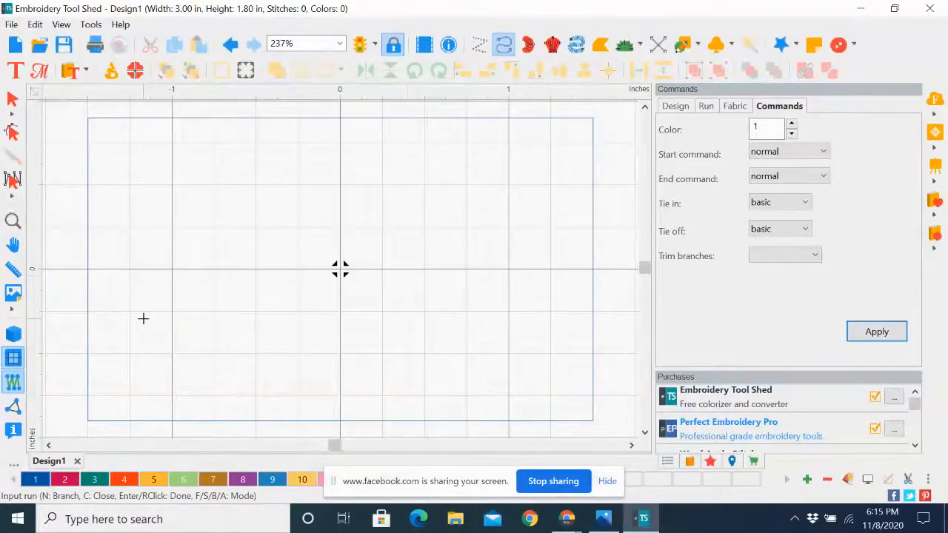
# Digitize a closed run outline in color 2 along the rectangle, cutting both left corners diagonally and leaving a left edge about 0.76 in long.
pyautogui.click(66, 479)
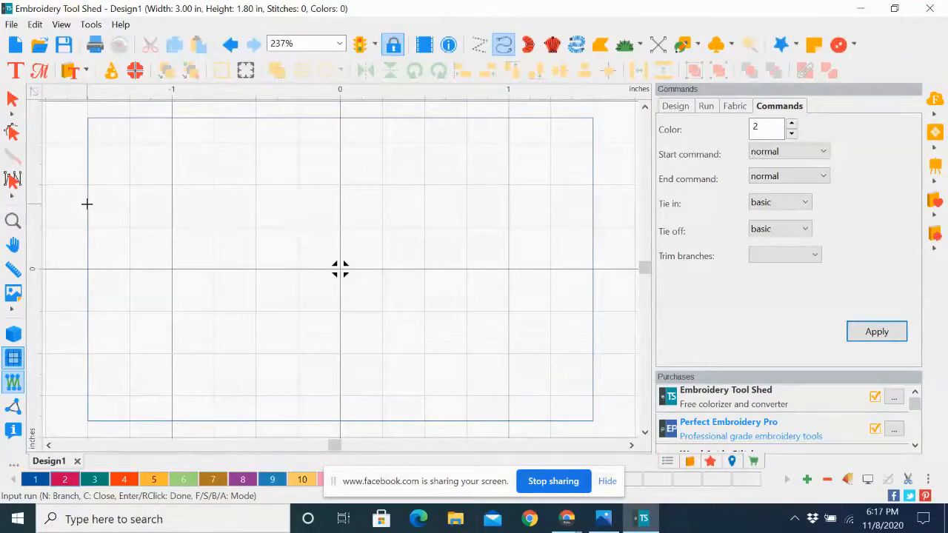
pyautogui.click(87, 203)
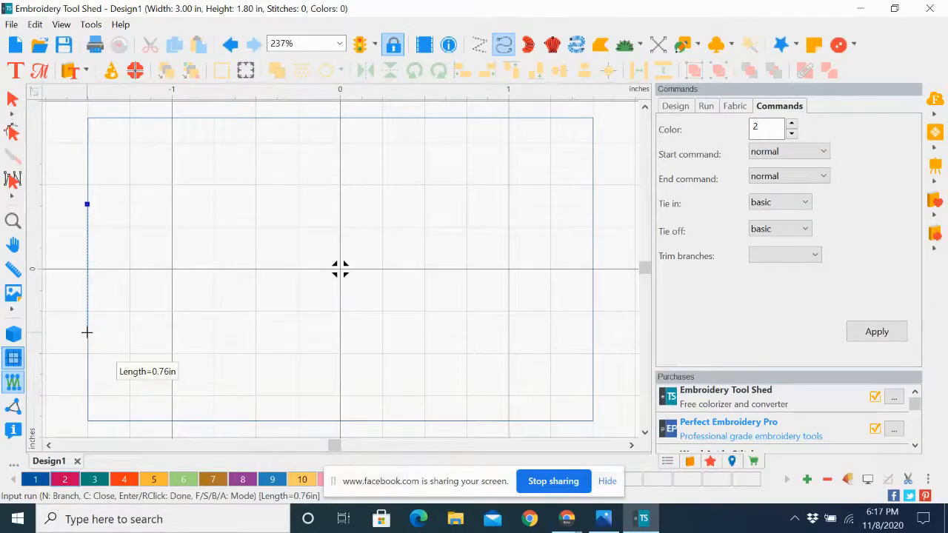
pyautogui.click(87, 333)
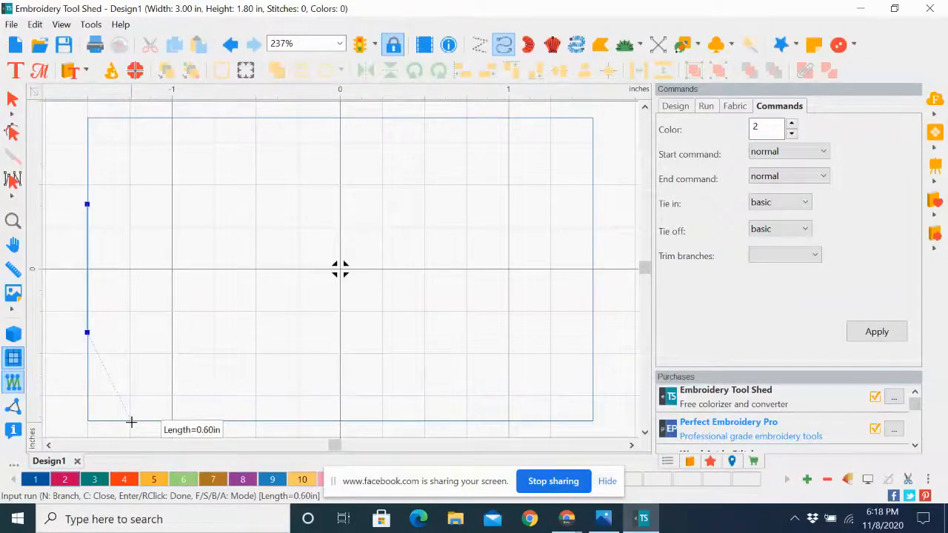
pyautogui.click(213, 421)
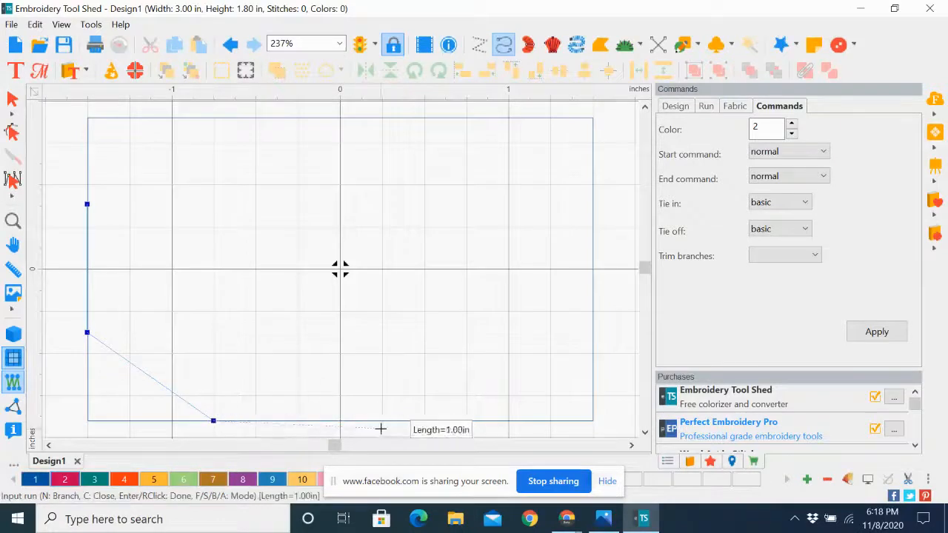
pyautogui.click(592, 420)
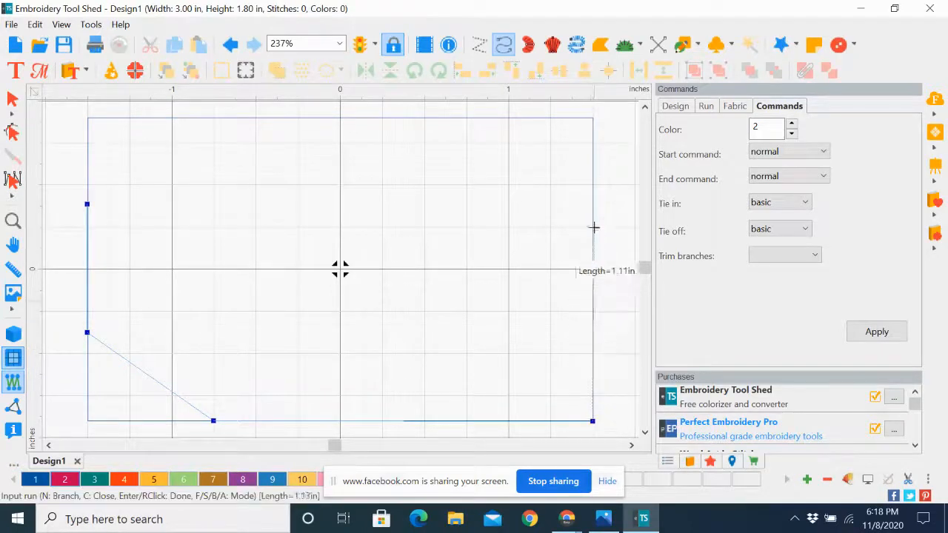
pyautogui.click(593, 117)
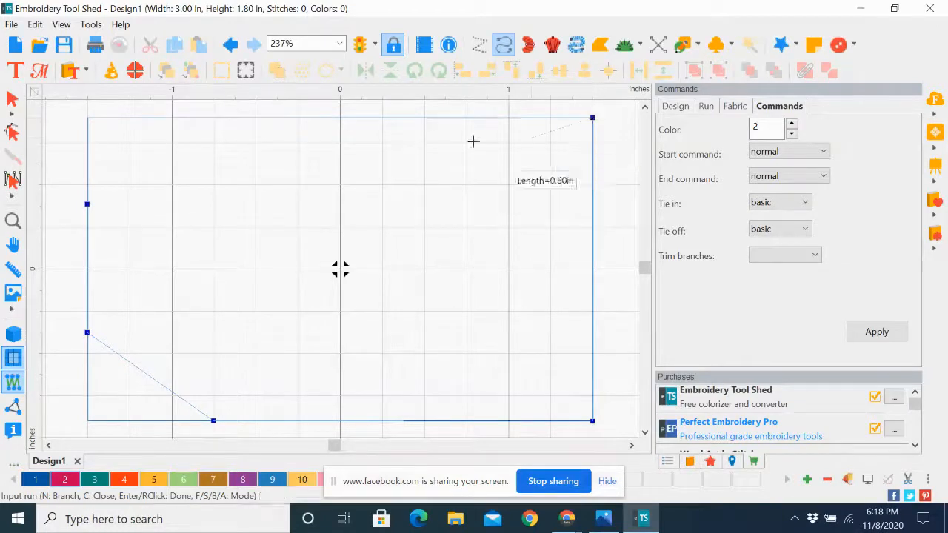
pyautogui.click(213, 117)
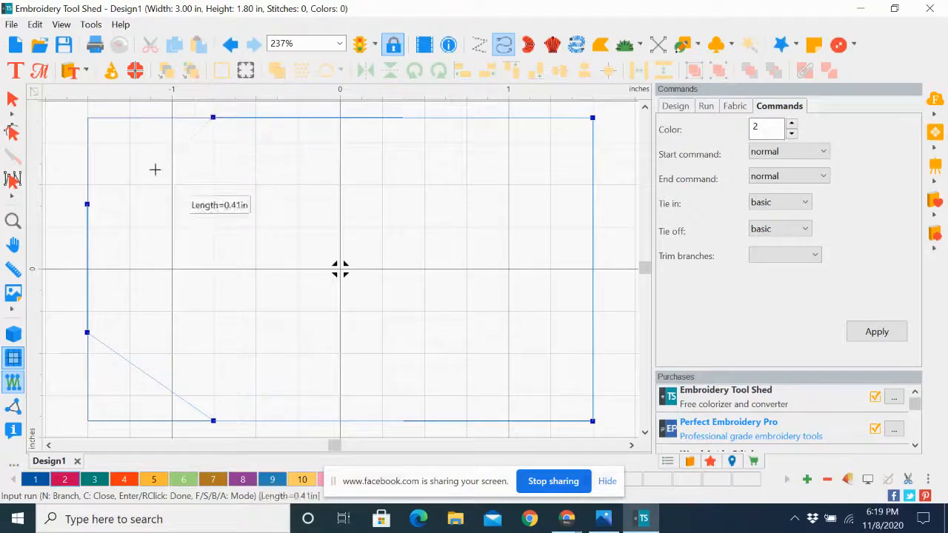
pyautogui.click(86, 203)
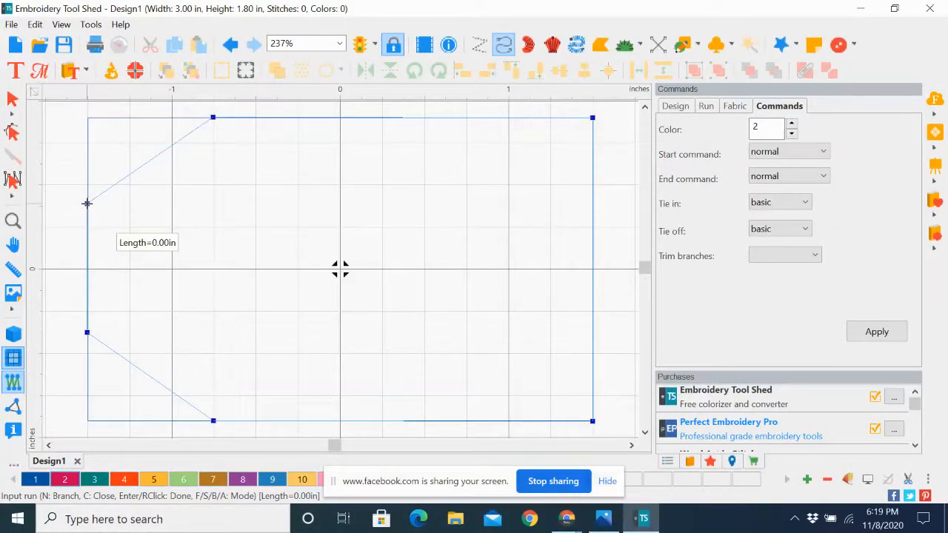
pyautogui.rightClick(86, 204)
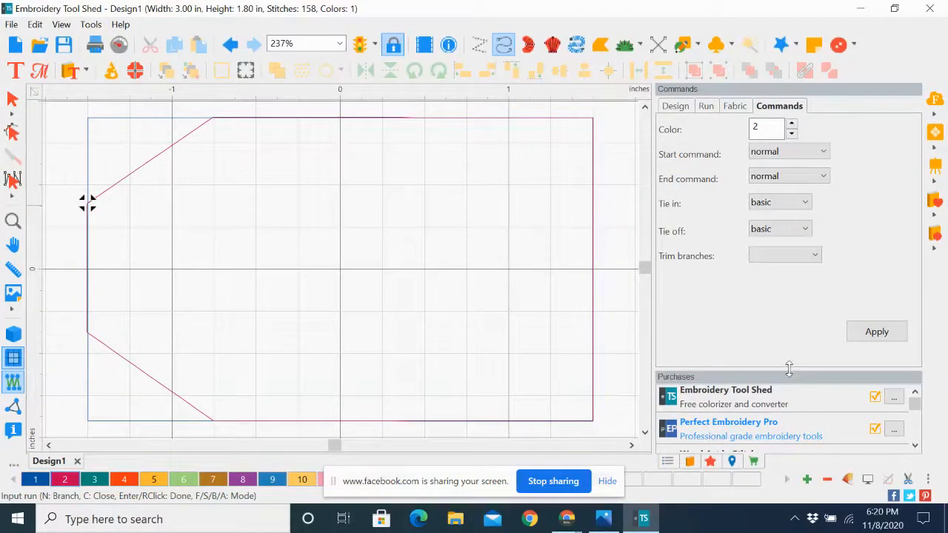
# Show the Sequence list with more room and delete the color 1 artwork rectangle from the design.
pyautogui.moveTo(789, 368); pyautogui.dragTo(789, 343)
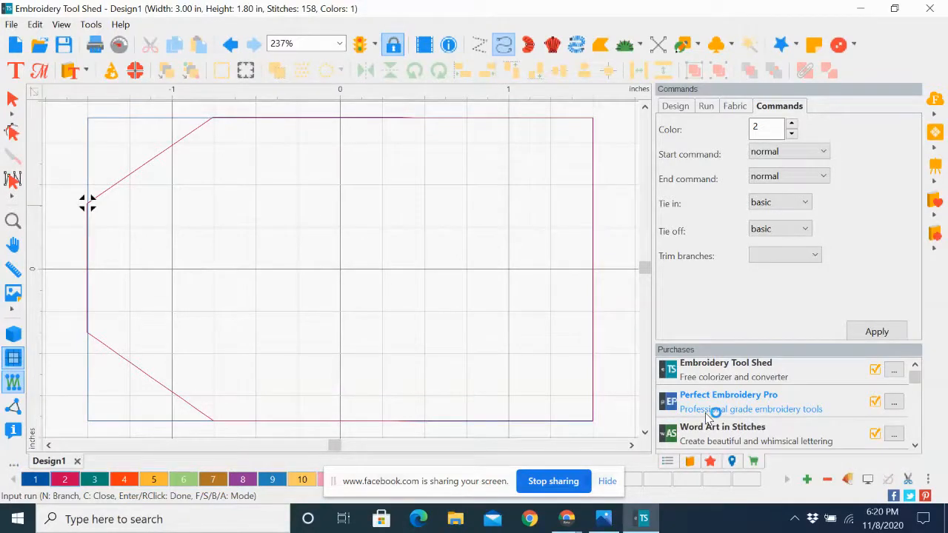
pyautogui.click(666, 462)
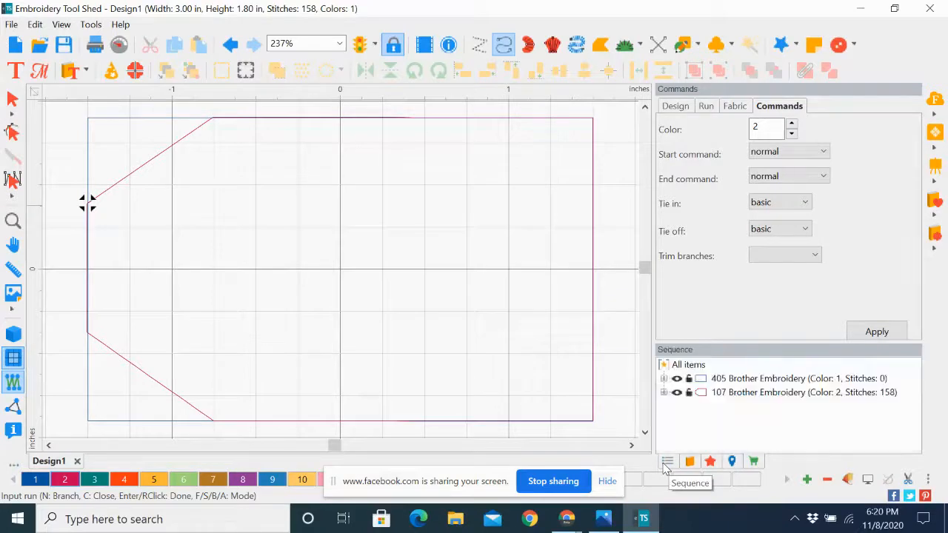
pyautogui.click(758, 381)
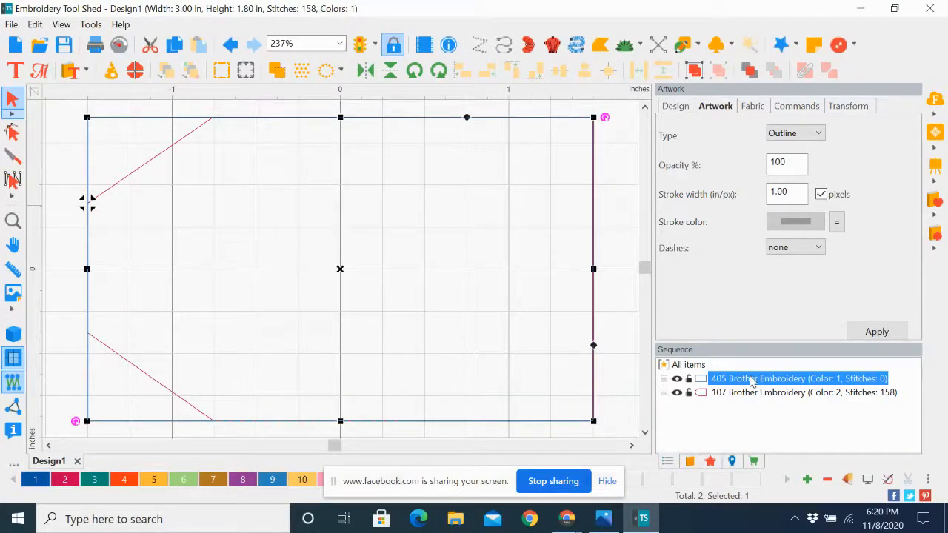
pyautogui.press('Delete')
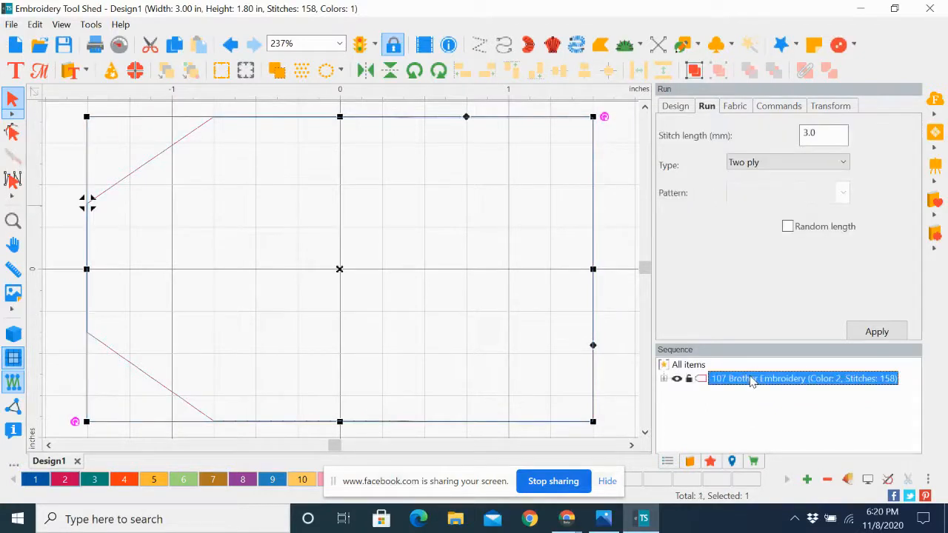
pyautogui.click(622, 323)
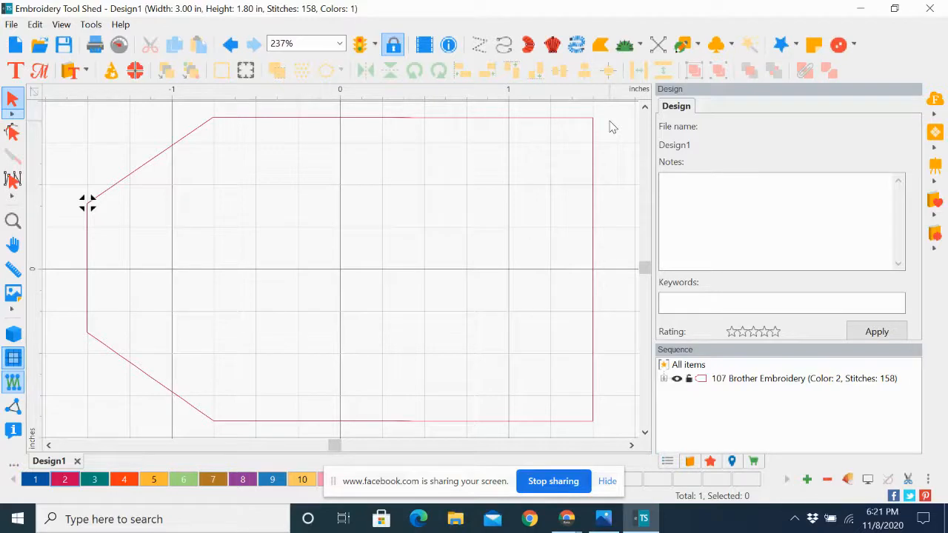
# Duplicate the tag-shaped run outline in place by copy and paste, and assign color 3 to the copy.
pyautogui.click(737, 381)
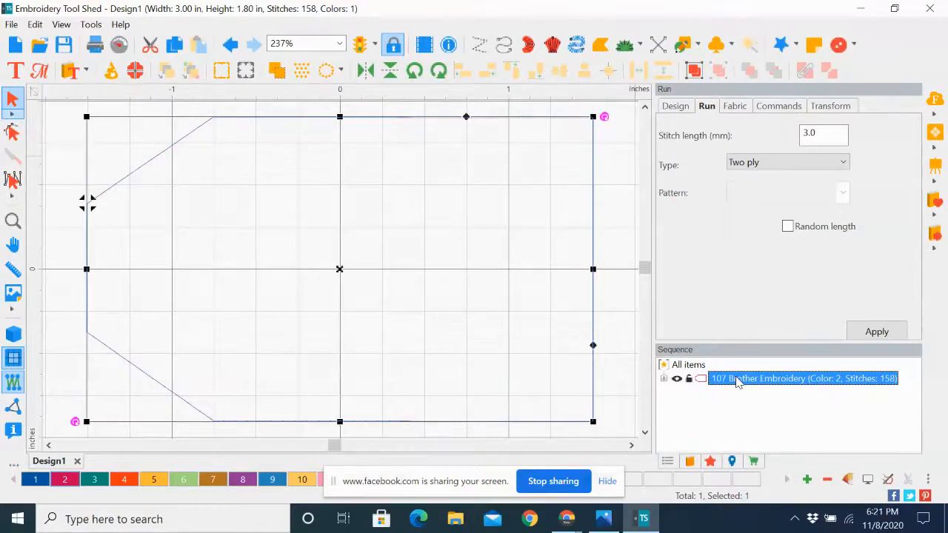
pyautogui.click(174, 46)
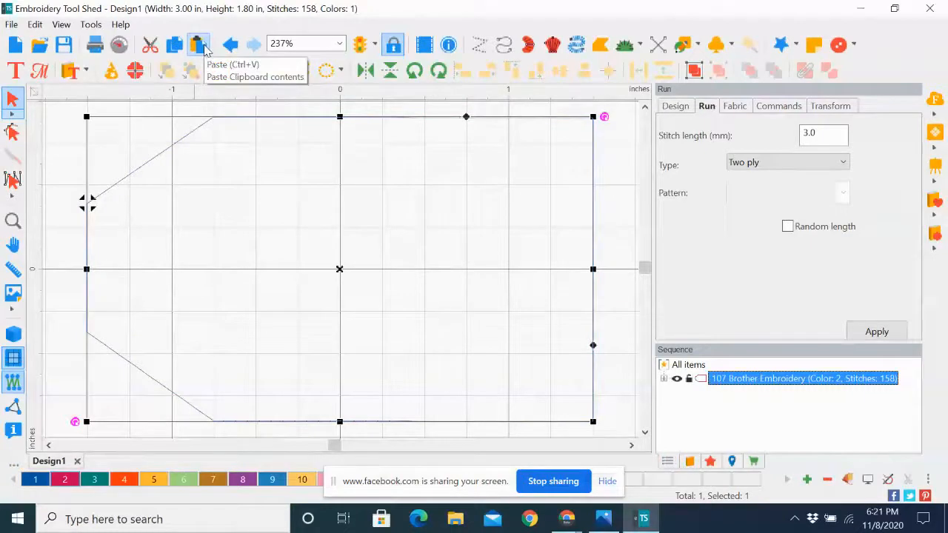
pyautogui.click(202, 47)
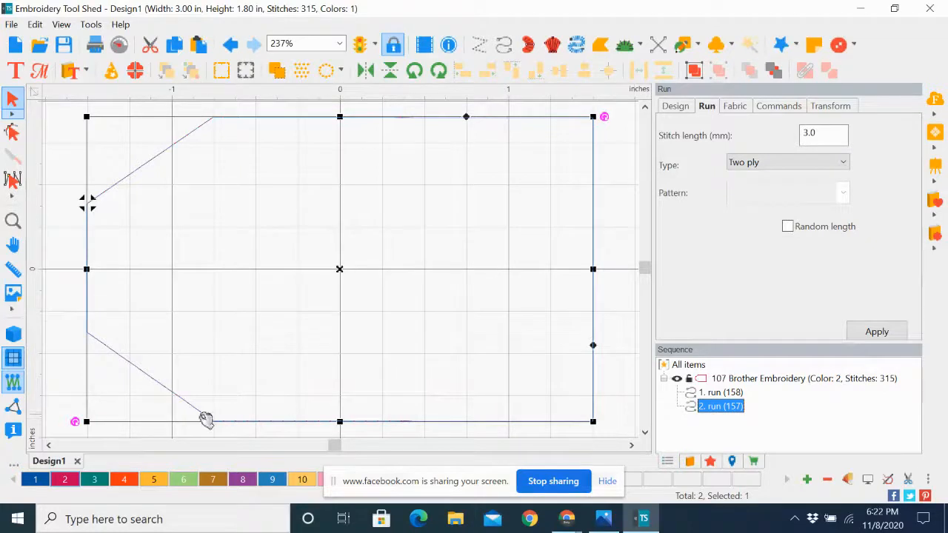
pyautogui.click(95, 482)
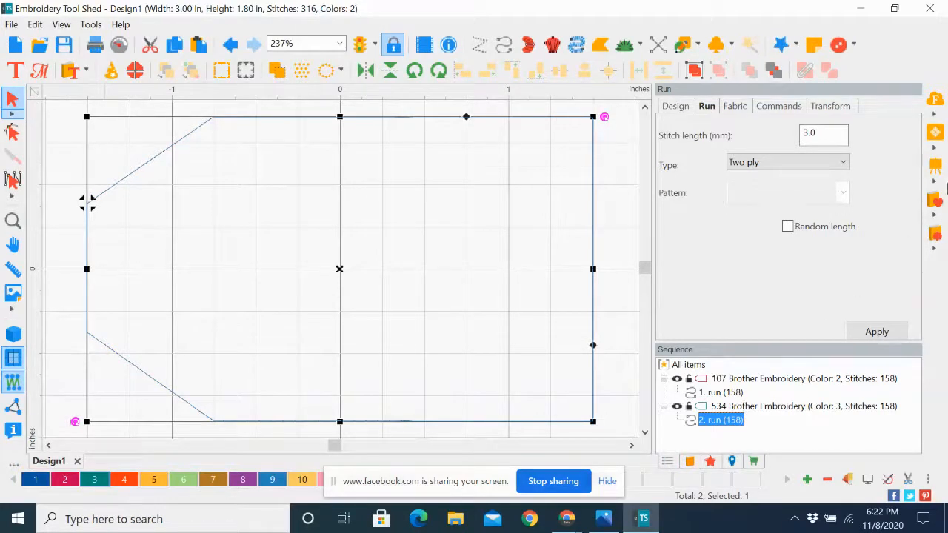
# Check the reference photo of the finished tags and convert the color 3 outline to a Steil stitch.
pyautogui.click(606, 523)
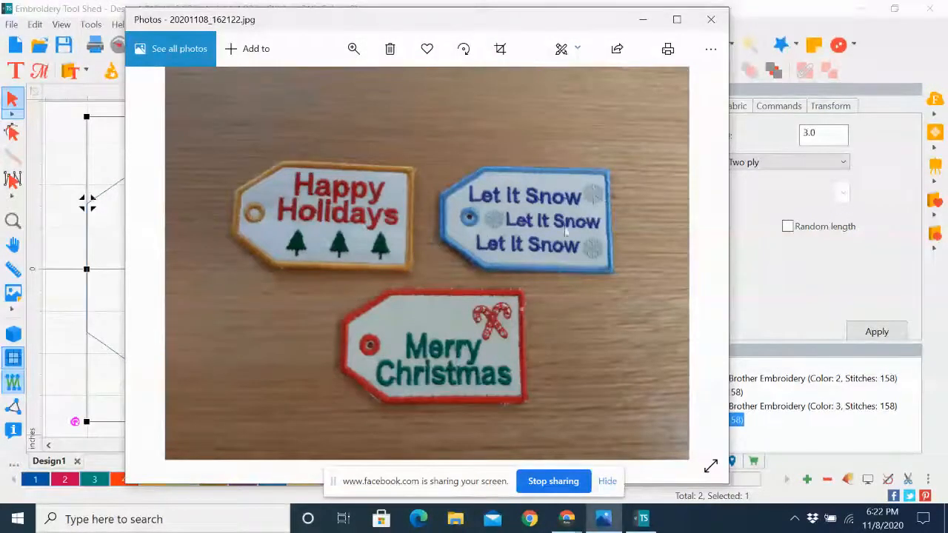
pyautogui.click(641, 18)
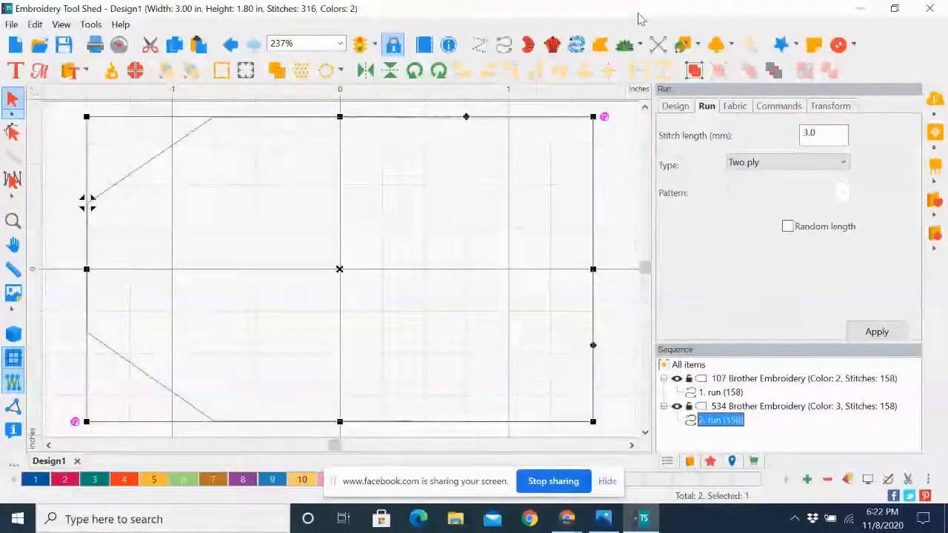
pyautogui.click(743, 408)
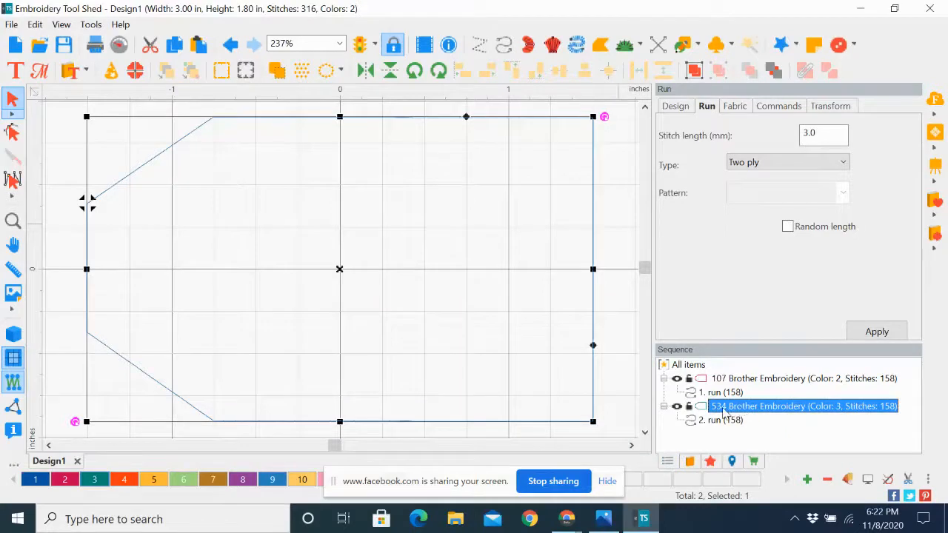
pyautogui.rightClick(725, 413)
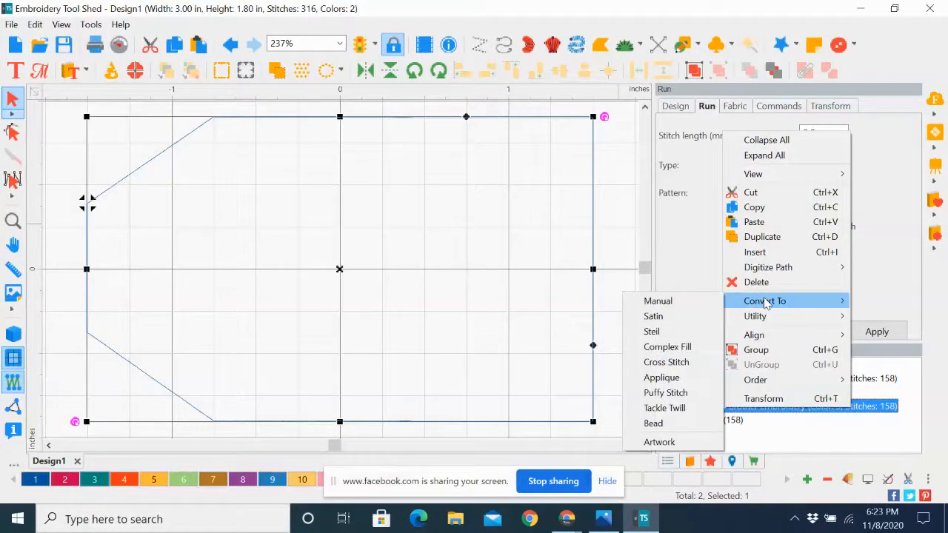
pyautogui.click(651, 332)
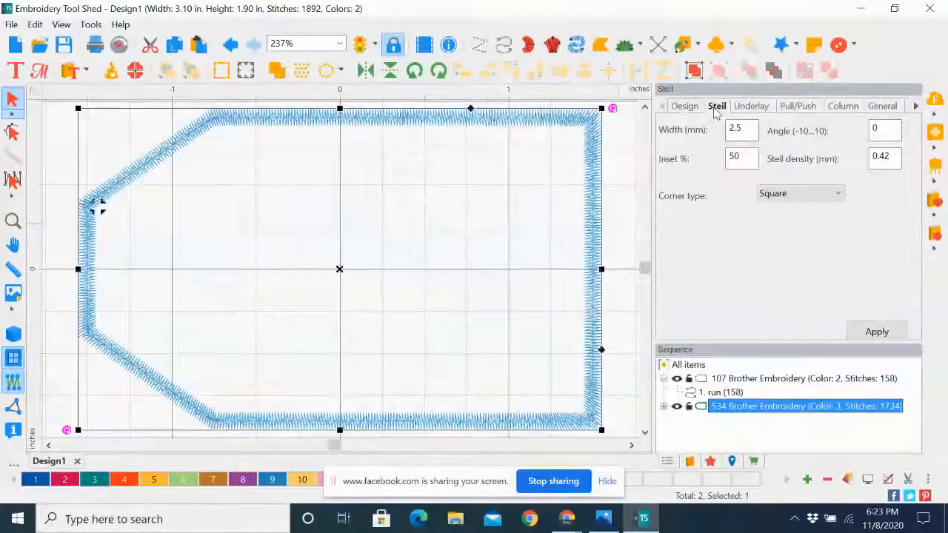
# Set the Steil border's width to 3.5 mm and its inset to 60 %, and apply the changes.
pyautogui.moveTo(745, 129); pyautogui.dragTo(730, 131)
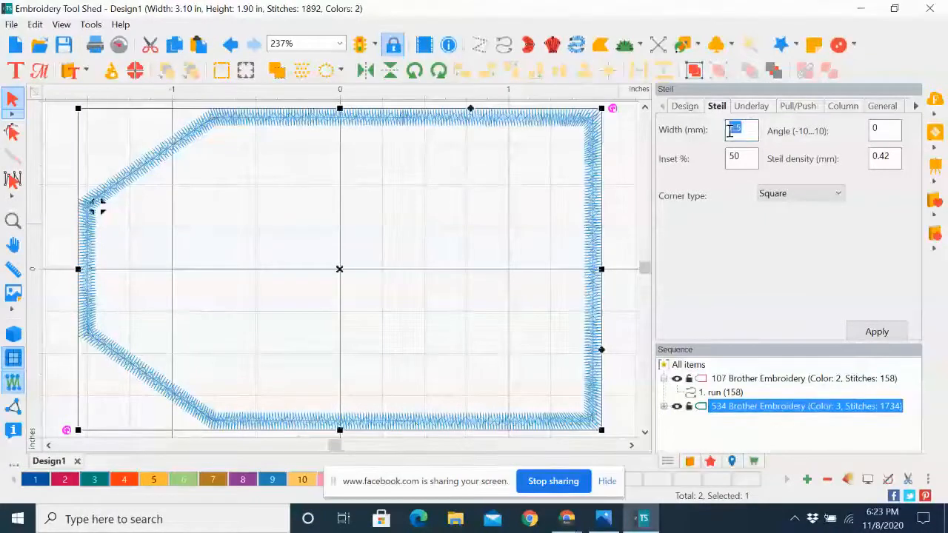
pyautogui.write('3.5')
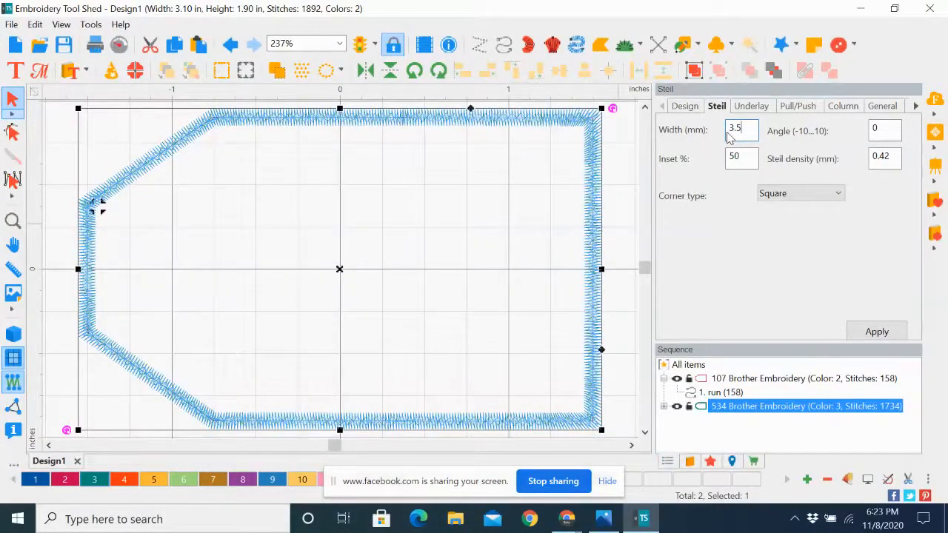
pyautogui.click(877, 332)
pyautogui.moveTo(745, 157); pyautogui.dragTo(728, 163)
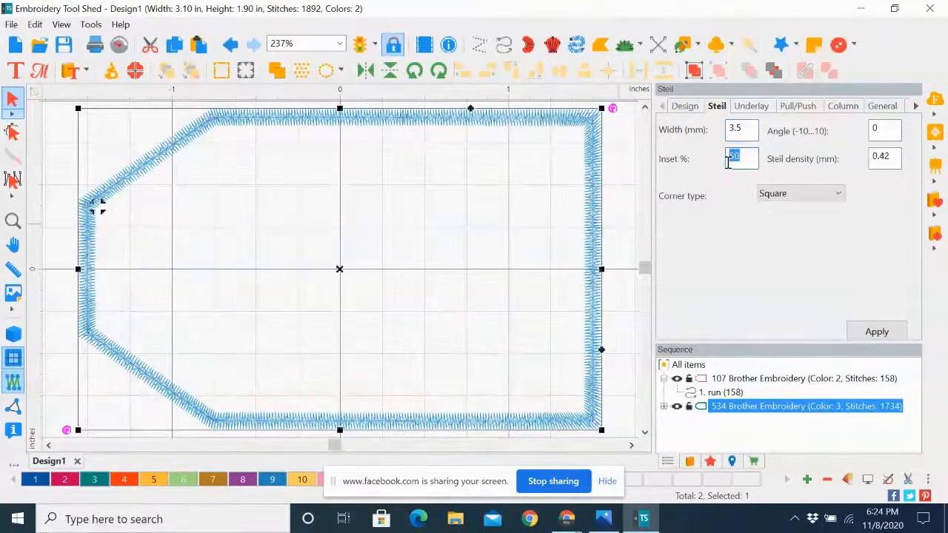
pyautogui.write('60')
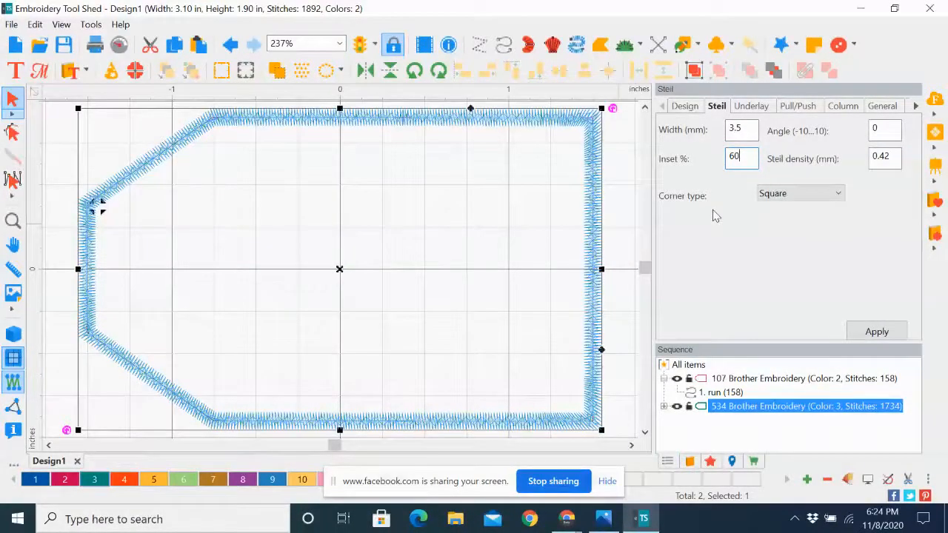
pyautogui.click(870, 333)
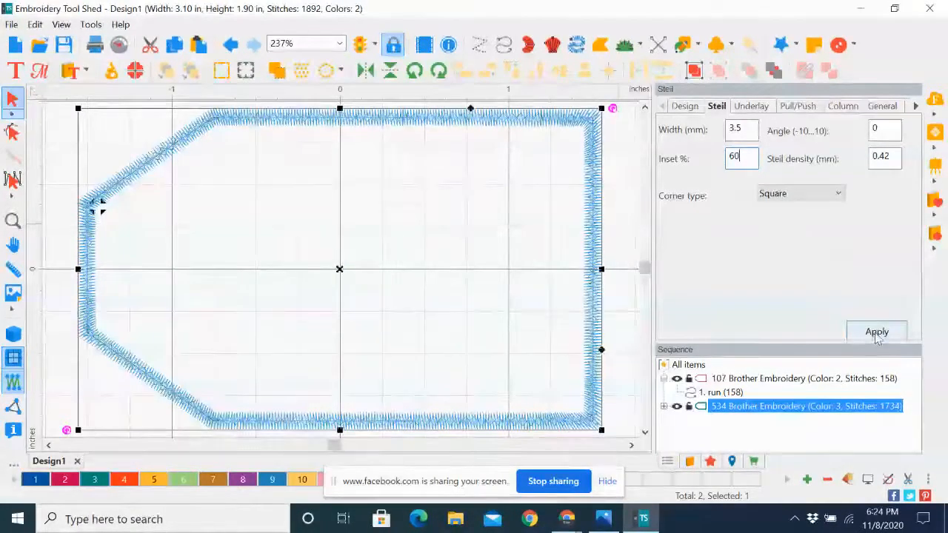
pyautogui.click(876, 336)
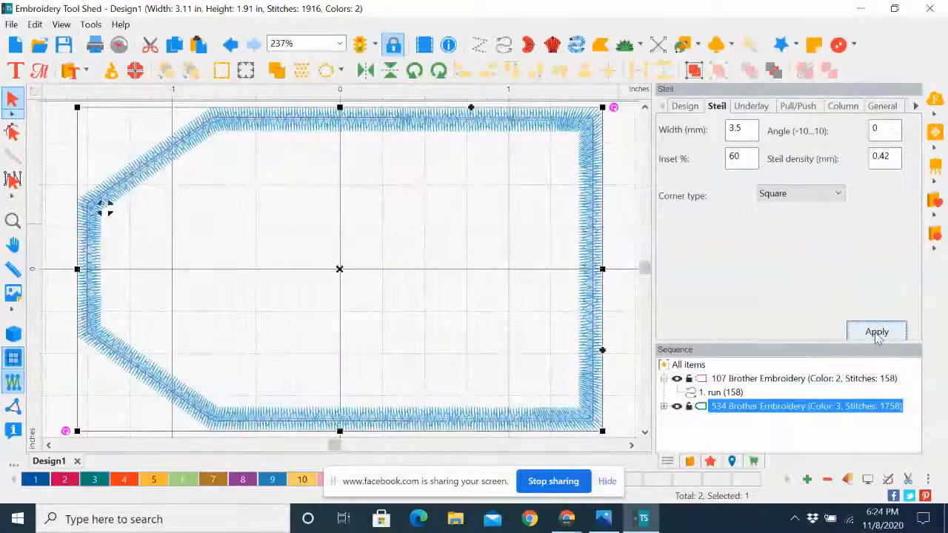
# Set the Steil border's tie in and tie off to basic and apply the changes.
pyautogui.click(916, 108)
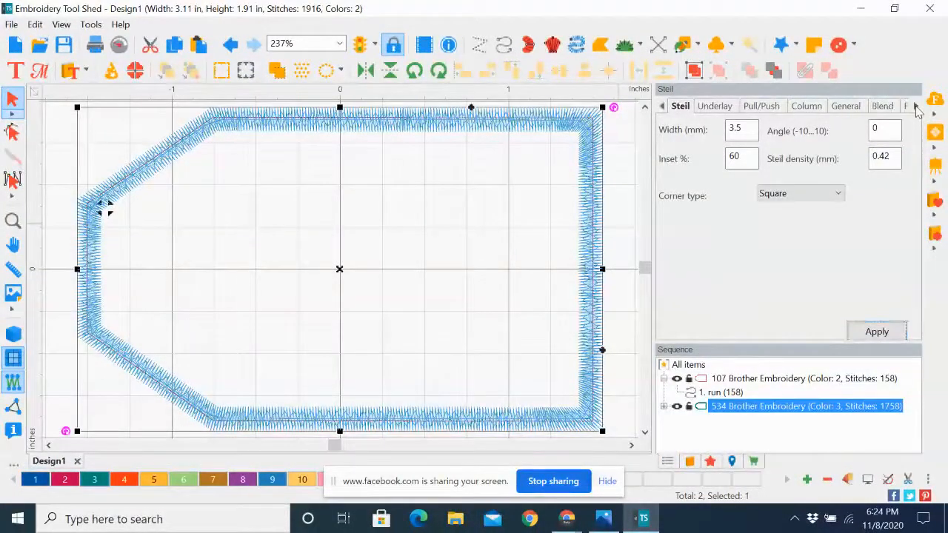
pyautogui.click(916, 108)
pyautogui.click(916, 108)
pyautogui.click(916, 108)
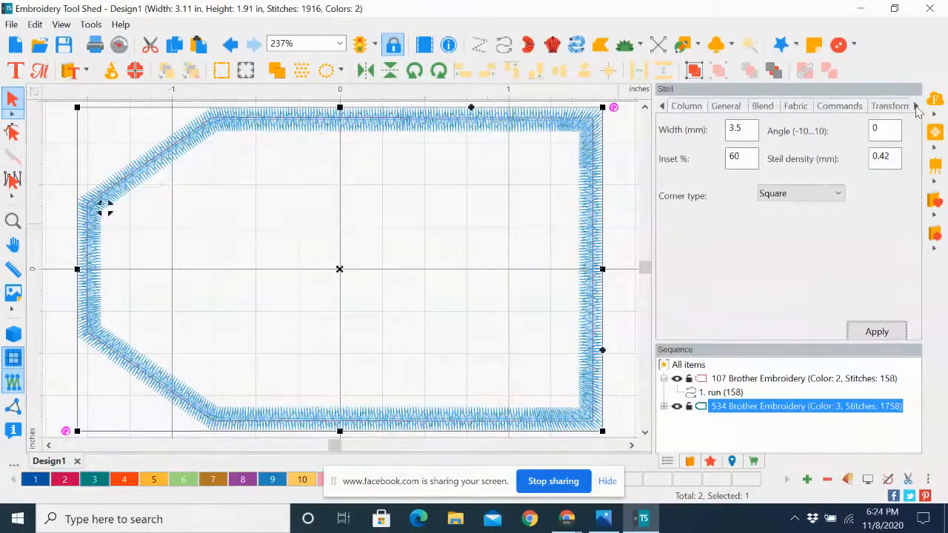
pyautogui.click(916, 108)
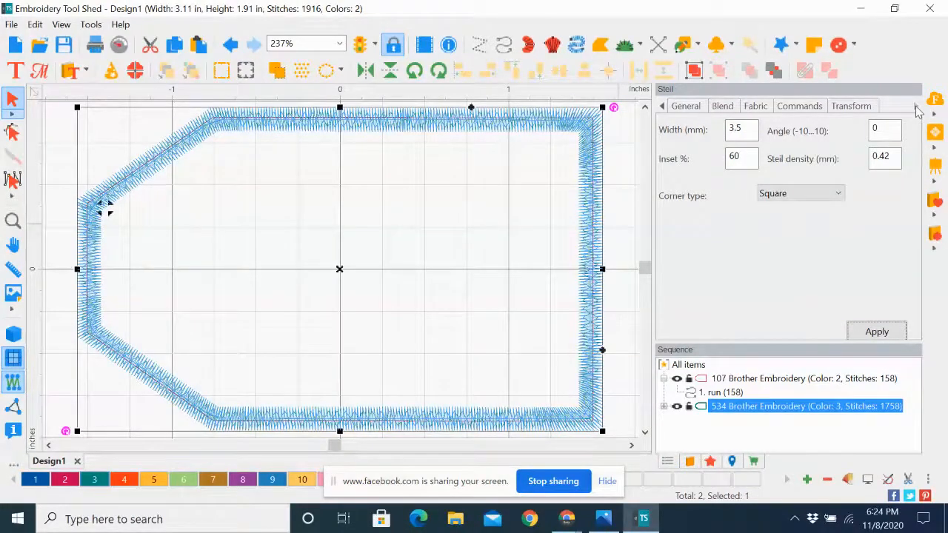
pyautogui.click(802, 111)
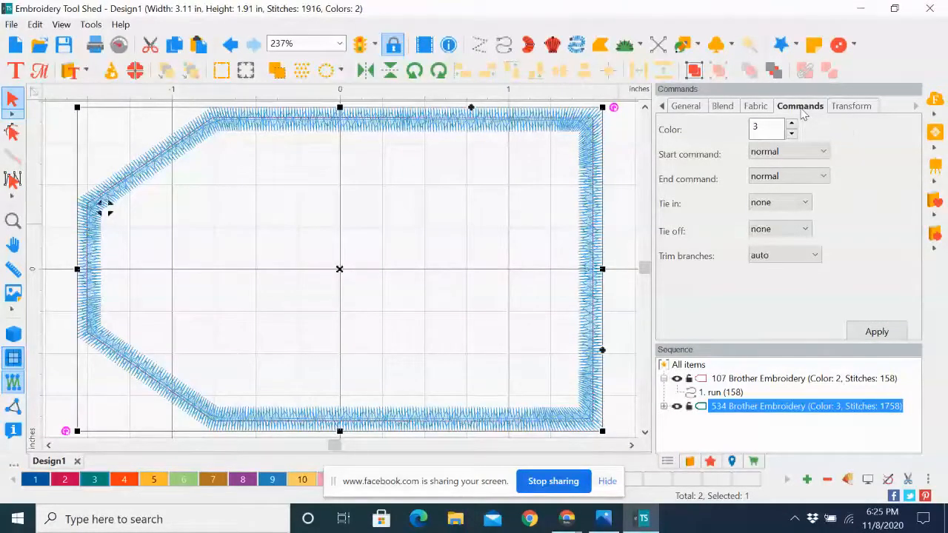
pyautogui.click(805, 206)
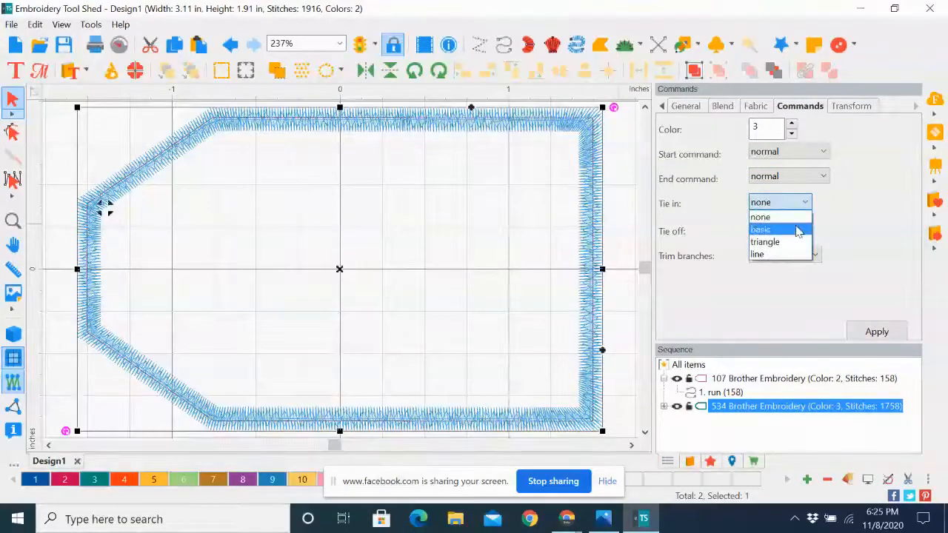
pyautogui.click(798, 227)
pyautogui.click(799, 230)
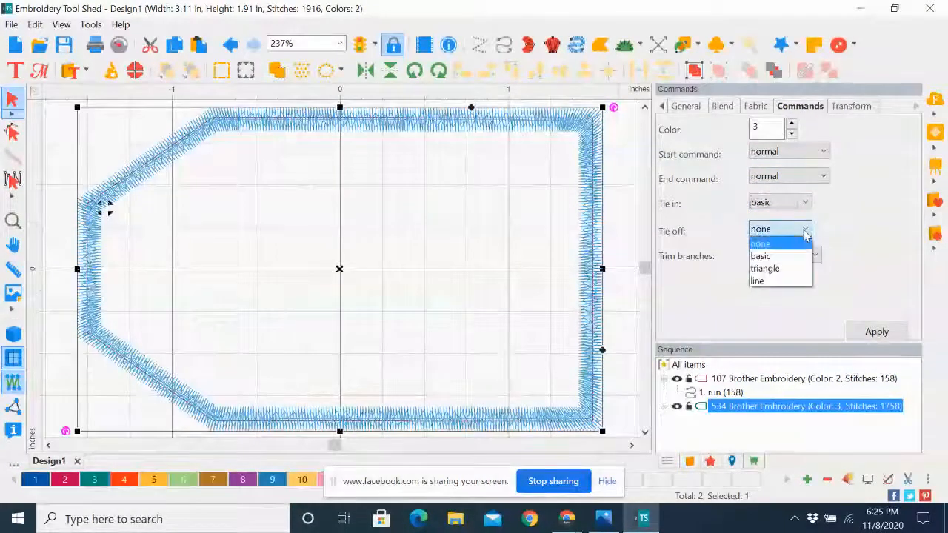
pyautogui.click(798, 256)
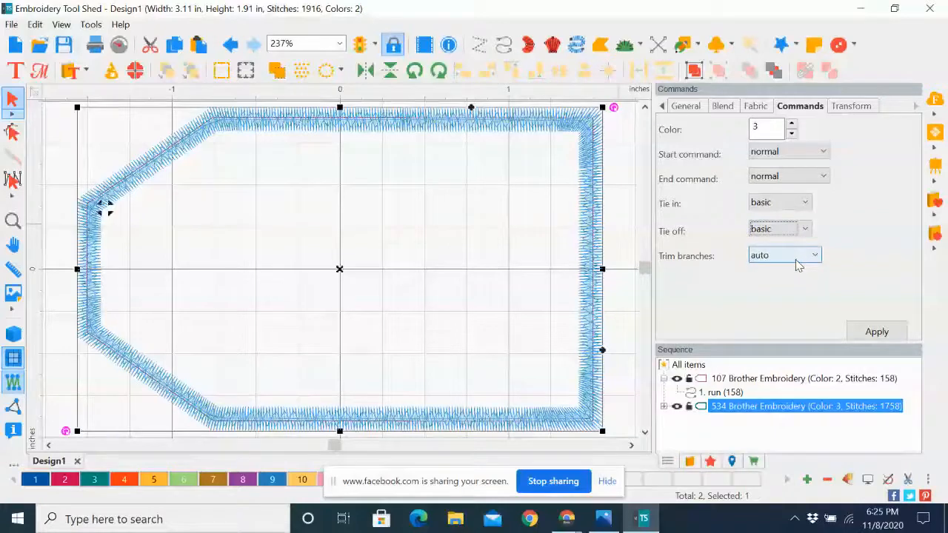
pyautogui.click(879, 332)
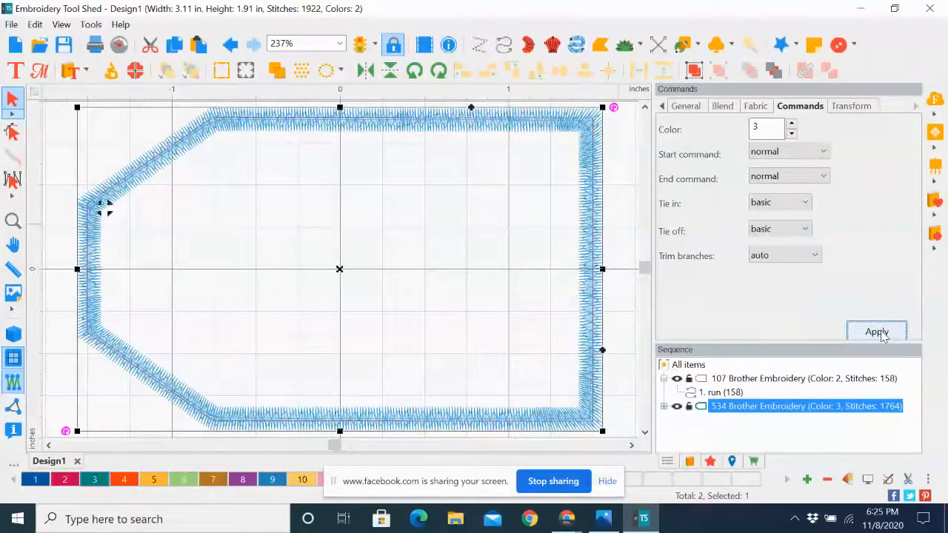
pyautogui.click(882, 335)
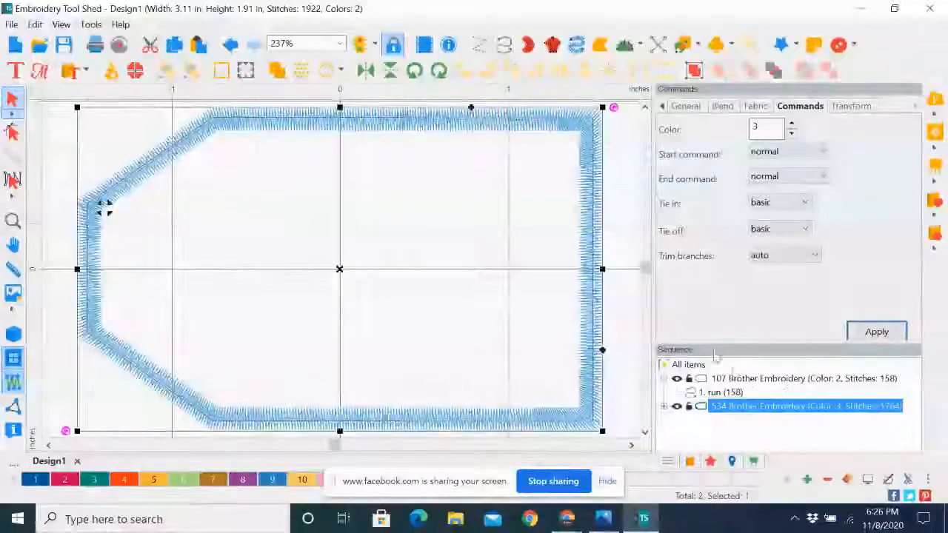
# Draw a circle outline about 0.25 in across inside the tag with the Ellipse tool, undoing a first circle about 0.5 in wide.
pyautogui.click(626, 333)
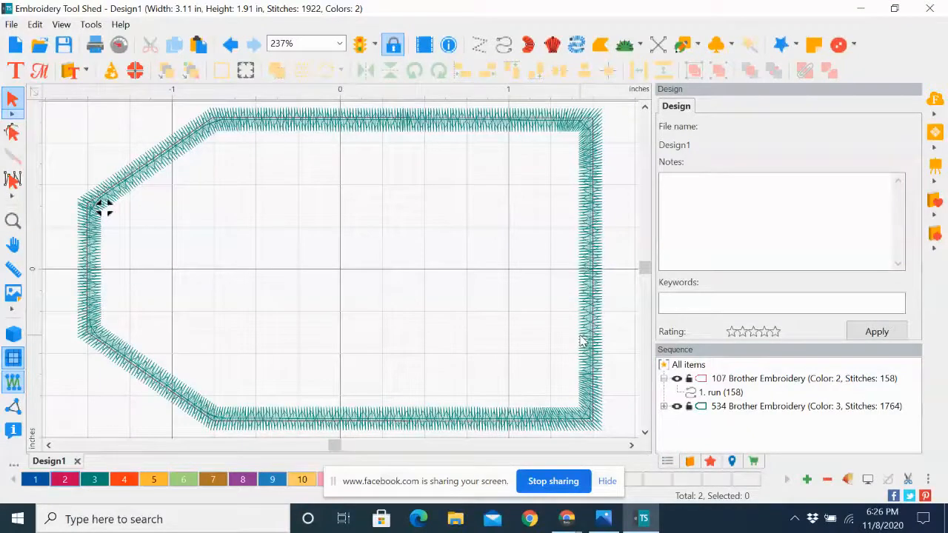
pyautogui.click(697, 45)
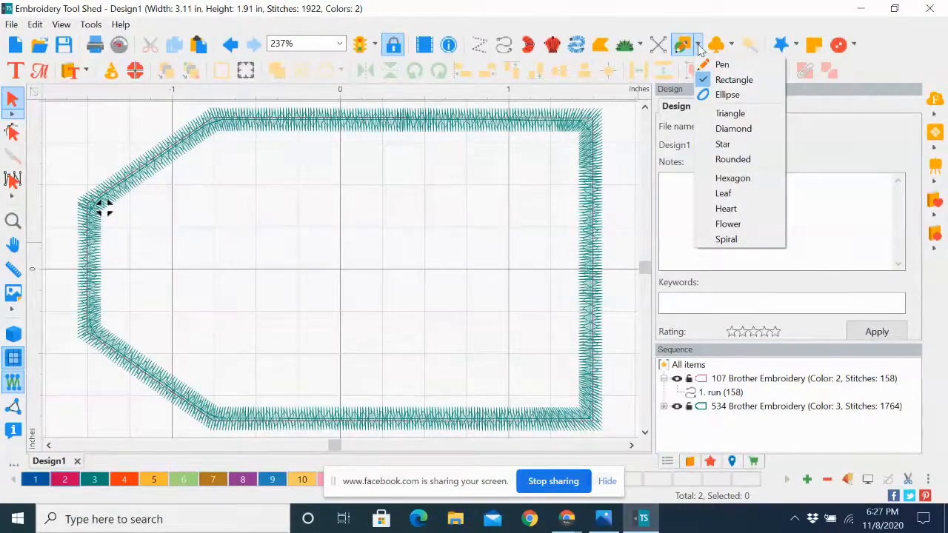
pyautogui.click(725, 96)
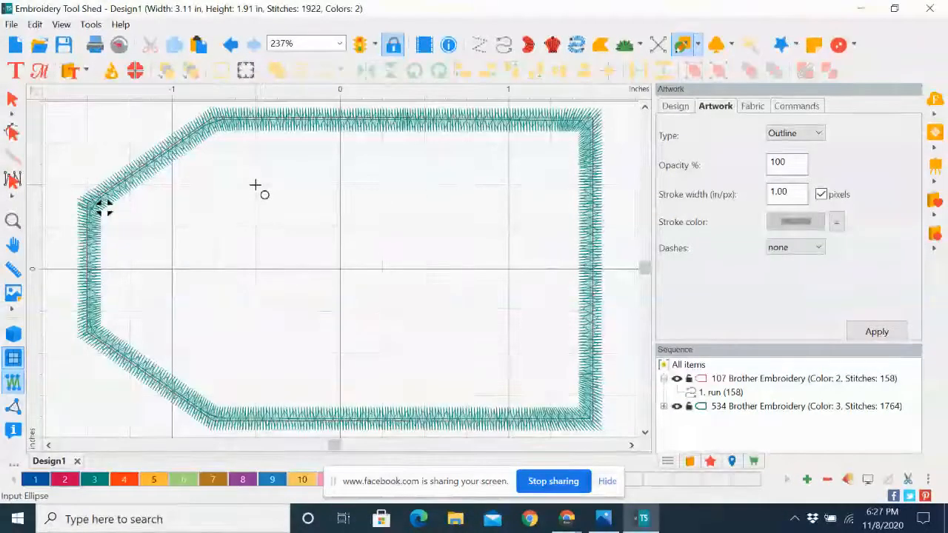
pyautogui.moveTo(255, 185); pyautogui.dragTo(341, 264)
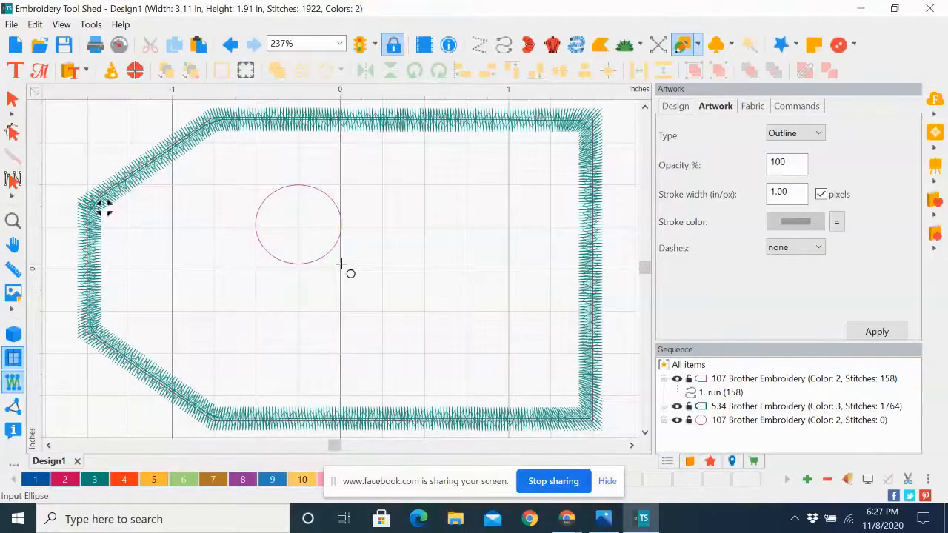
pyautogui.click(230, 46)
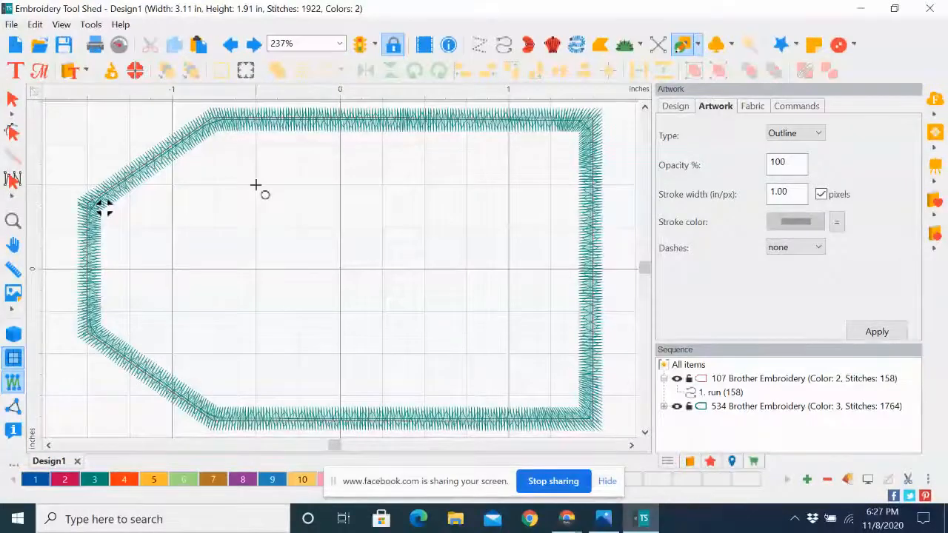
pyautogui.moveTo(256, 185); pyautogui.dragTo(281, 226)
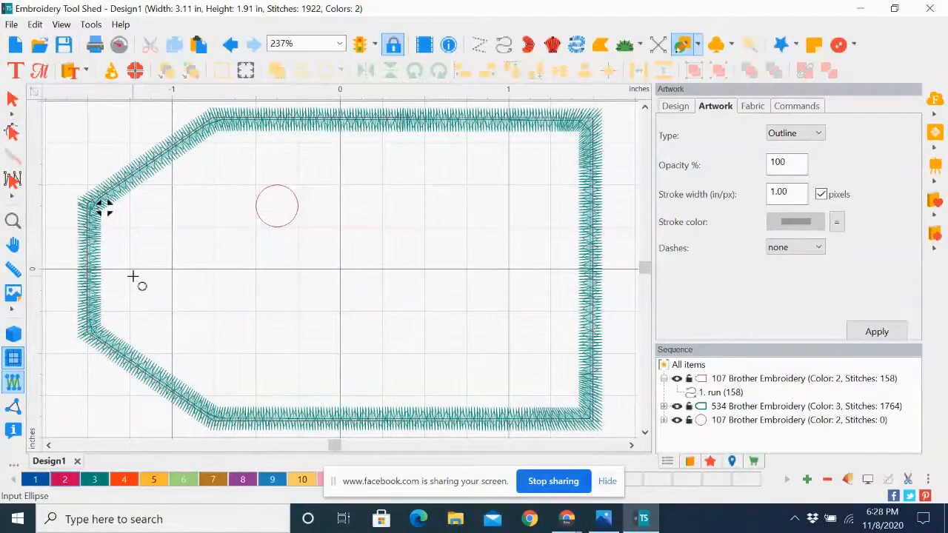
# Convert the small circle to a Steil stitch and apply its settings.
pyautogui.click(12, 100)
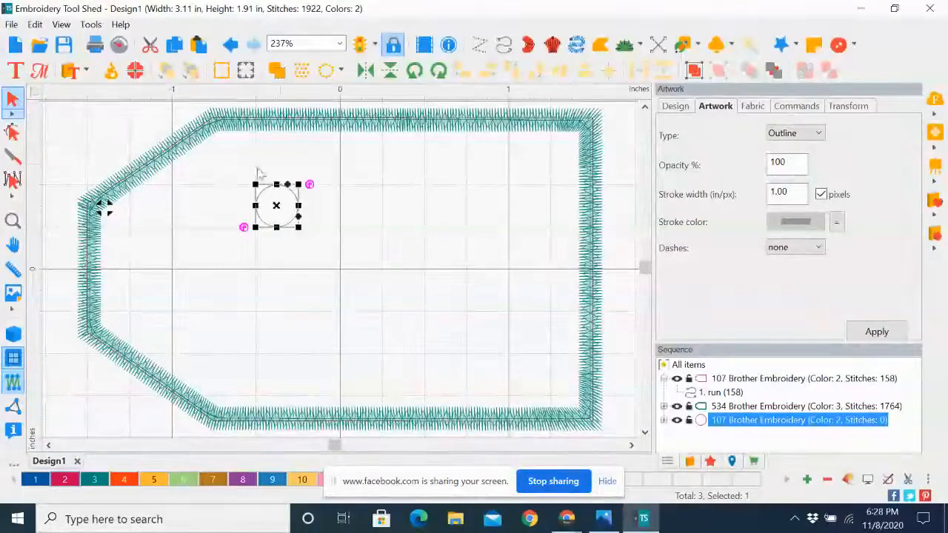
pyautogui.rightClick(297, 206)
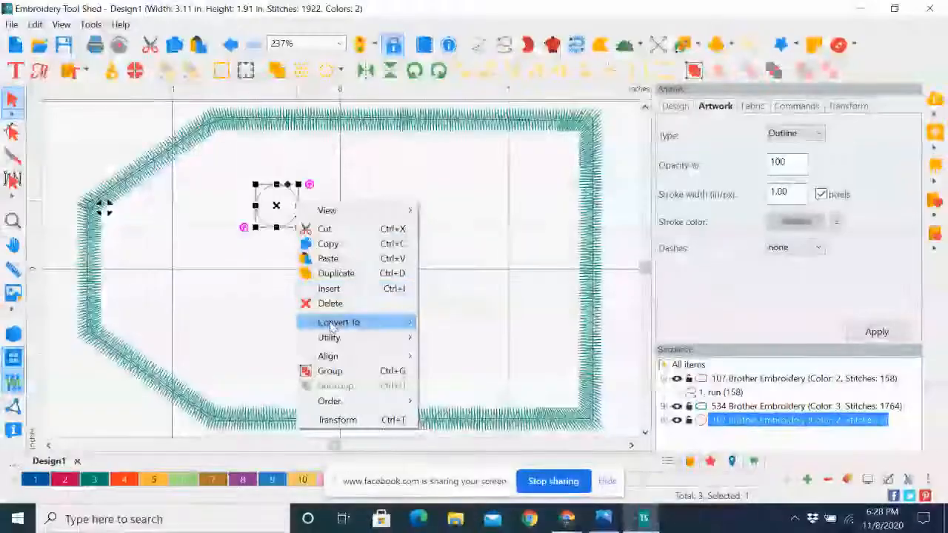
pyautogui.moveTo(333, 326)
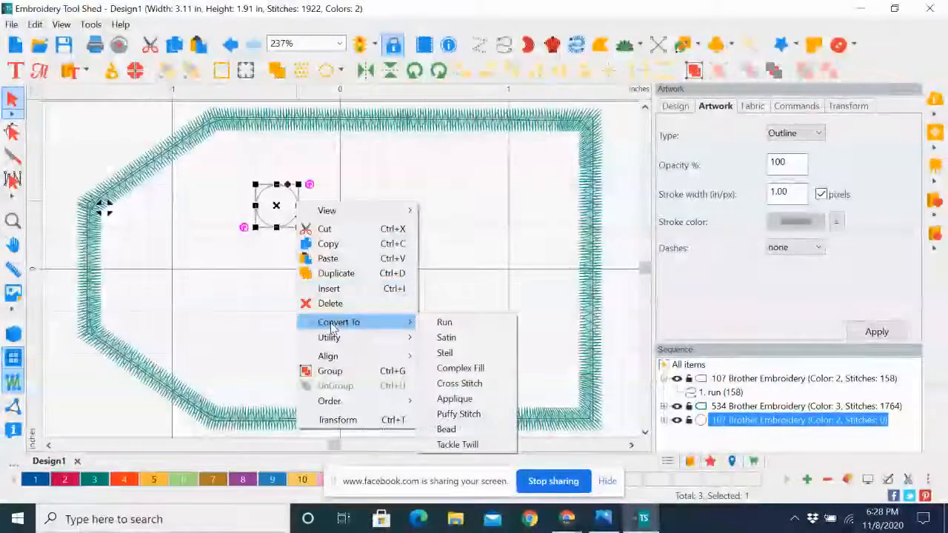
pyautogui.click(446, 359)
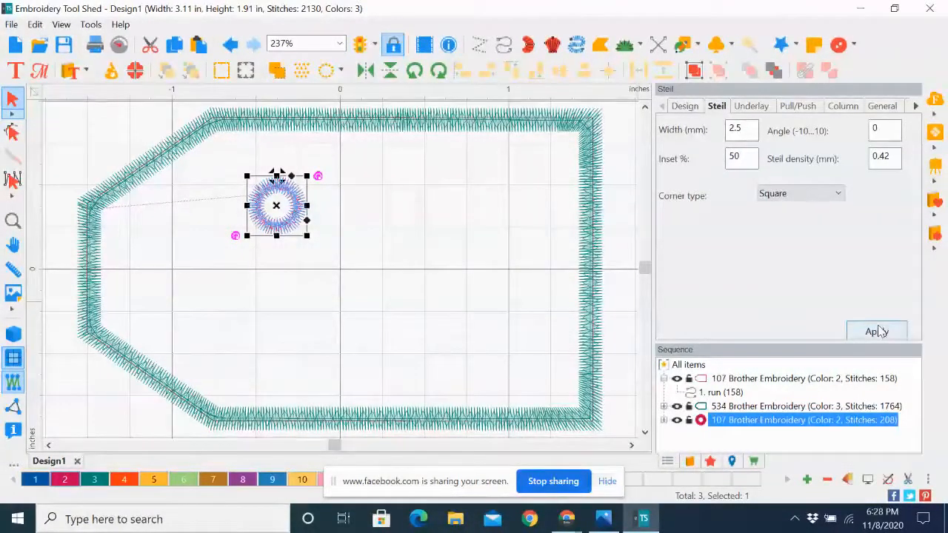
pyautogui.click(877, 332)
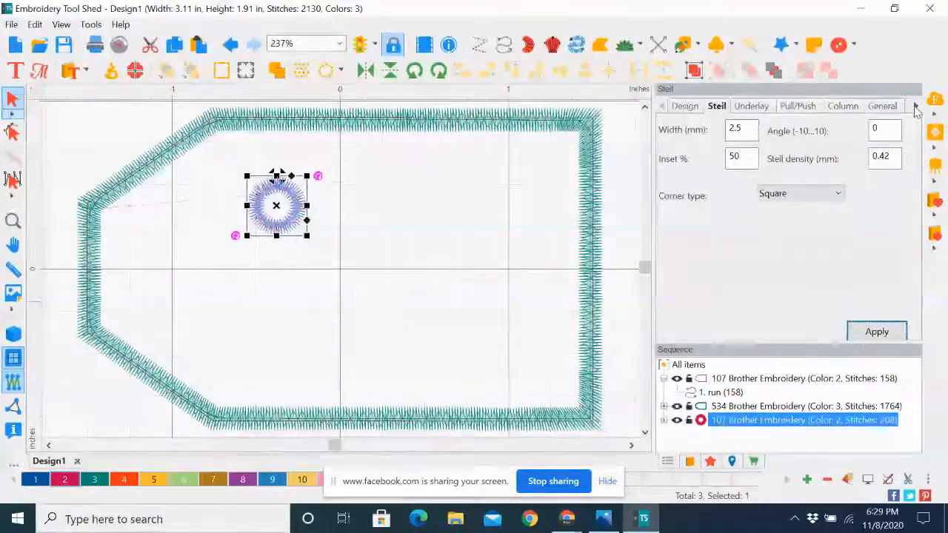
# Set the Steil circle's tie in and tie off to basic, apply the changes, and assign color 3 to it.
pyautogui.click(915, 107)
pyautogui.click(915, 108)
pyautogui.click(916, 108)
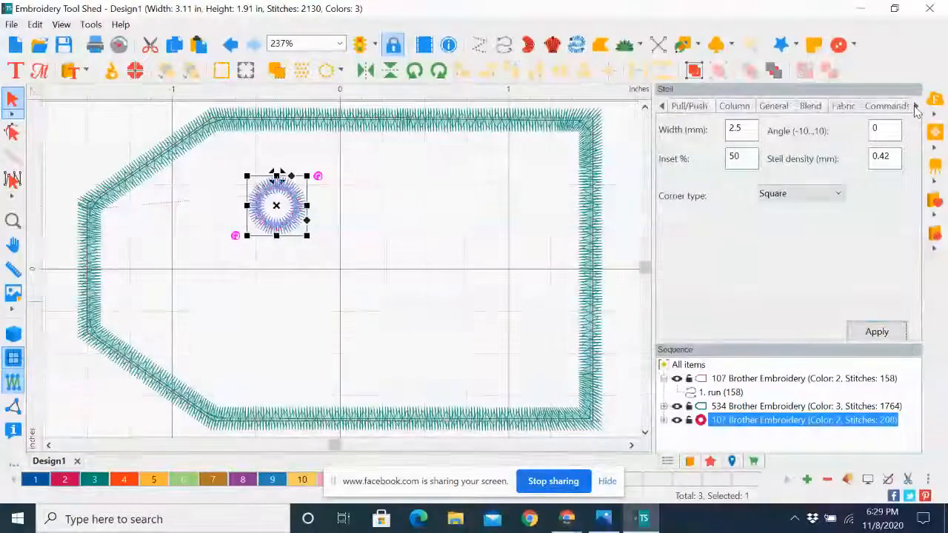
pyautogui.click(915, 108)
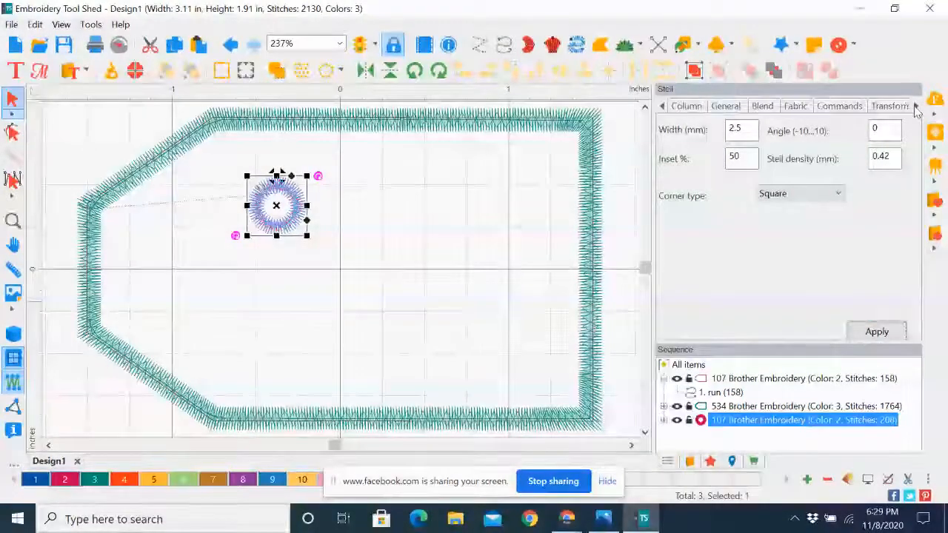
pyautogui.click(840, 107)
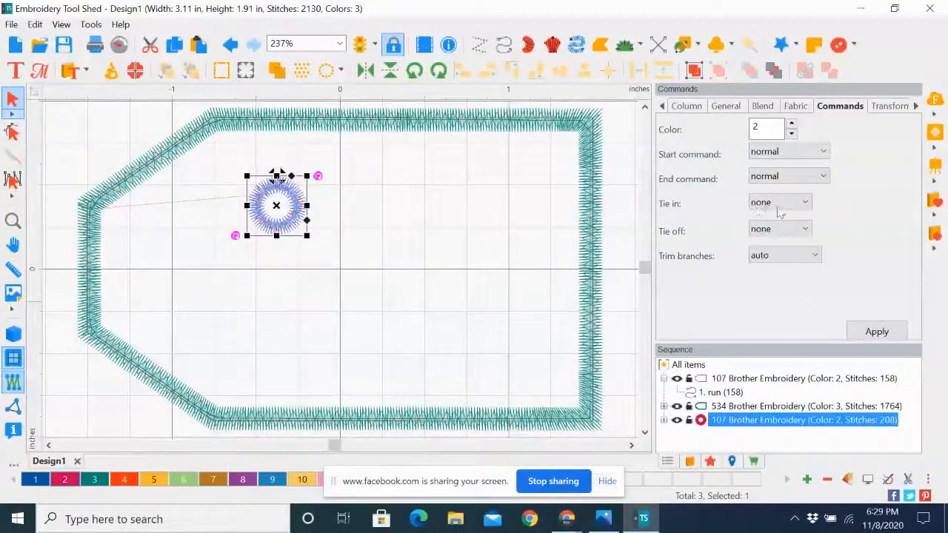
pyautogui.click(811, 204)
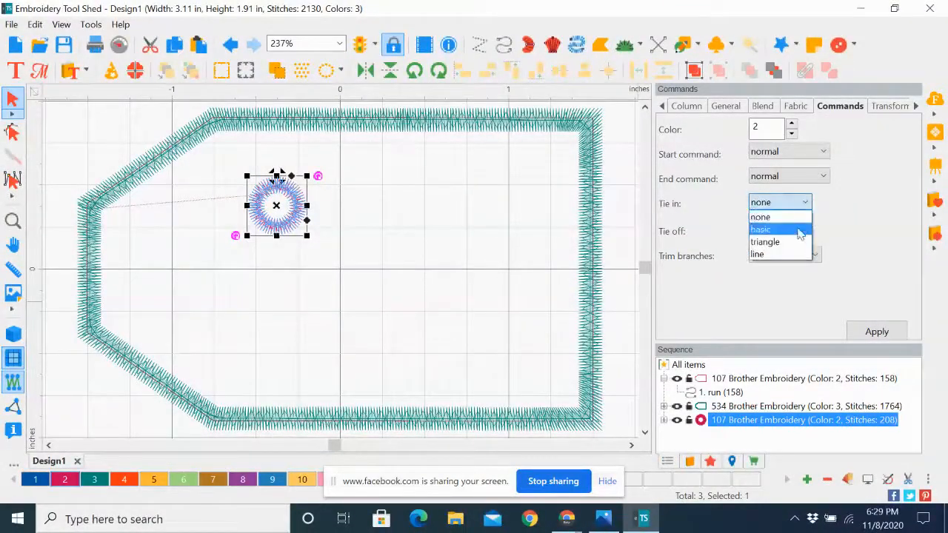
pyautogui.click(800, 226)
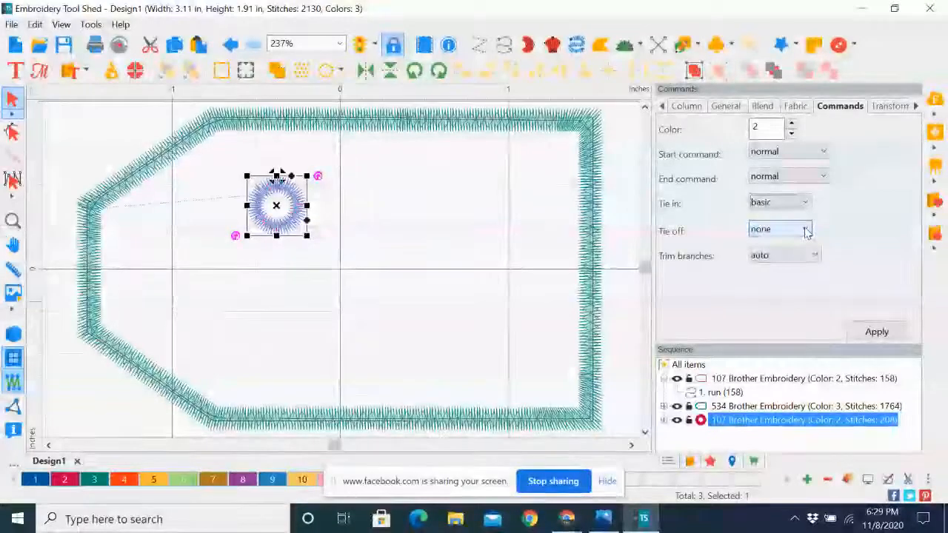
pyautogui.click(804, 229)
pyautogui.click(789, 260)
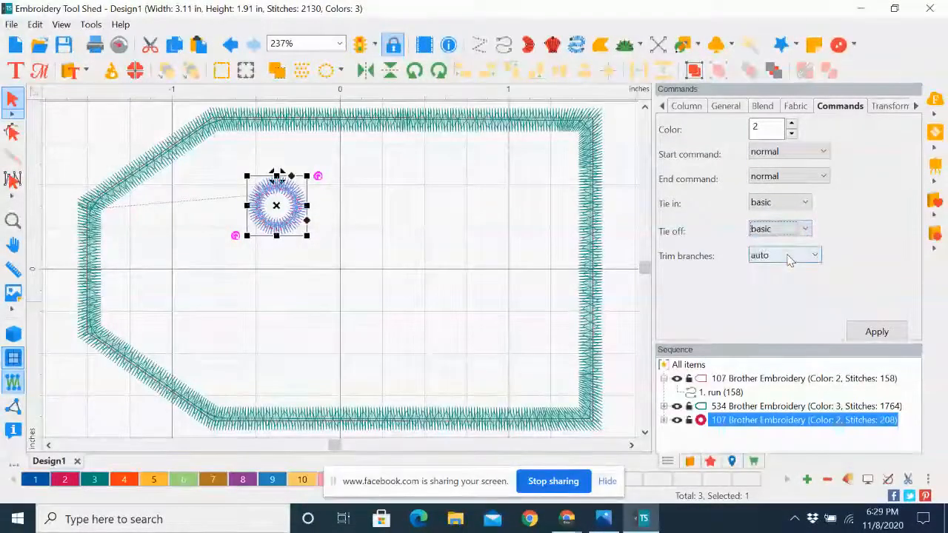
pyautogui.click(877, 331)
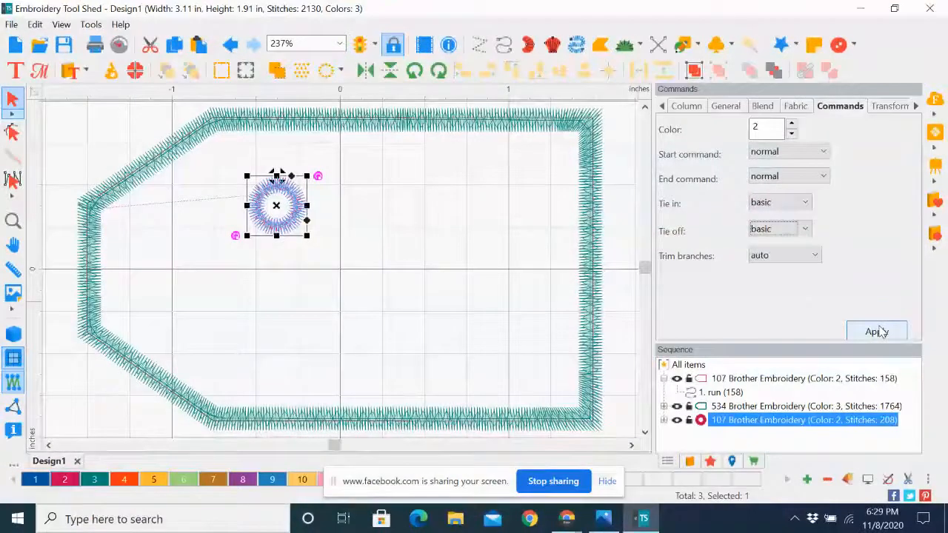
pyautogui.click(877, 332)
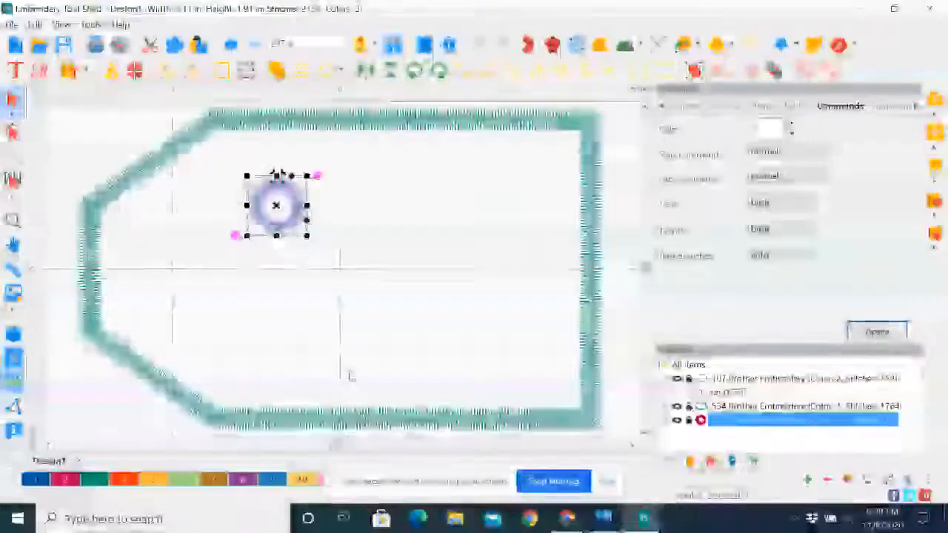
pyautogui.click(94, 480)
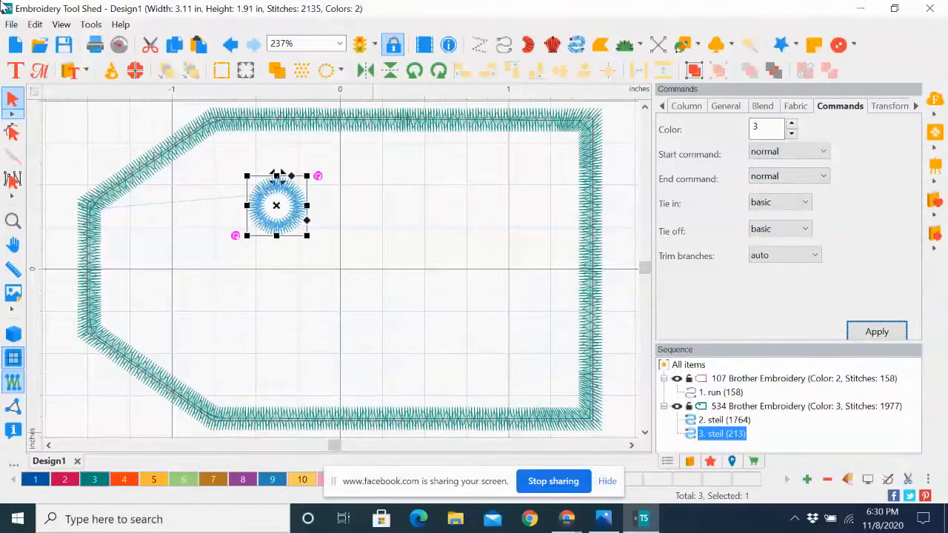
# Examine the View settings in the general options, including how palette colors are applied, and cancel without changes.
pyautogui.click(92, 24)
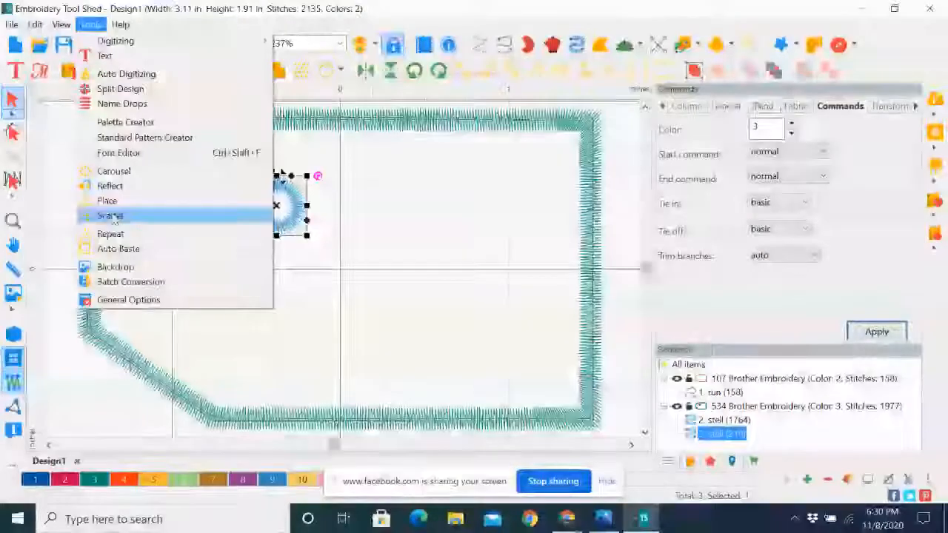
pyautogui.click(125, 305)
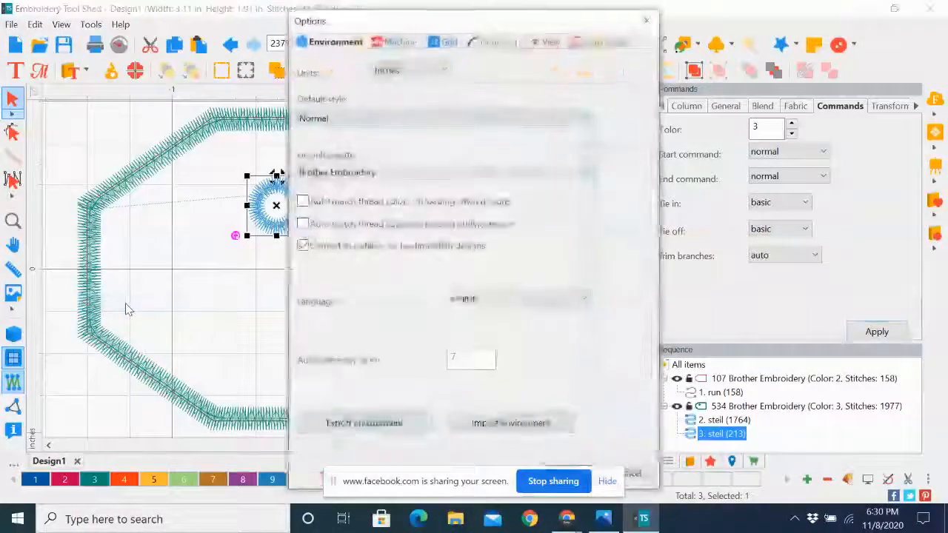
pyautogui.click(549, 42)
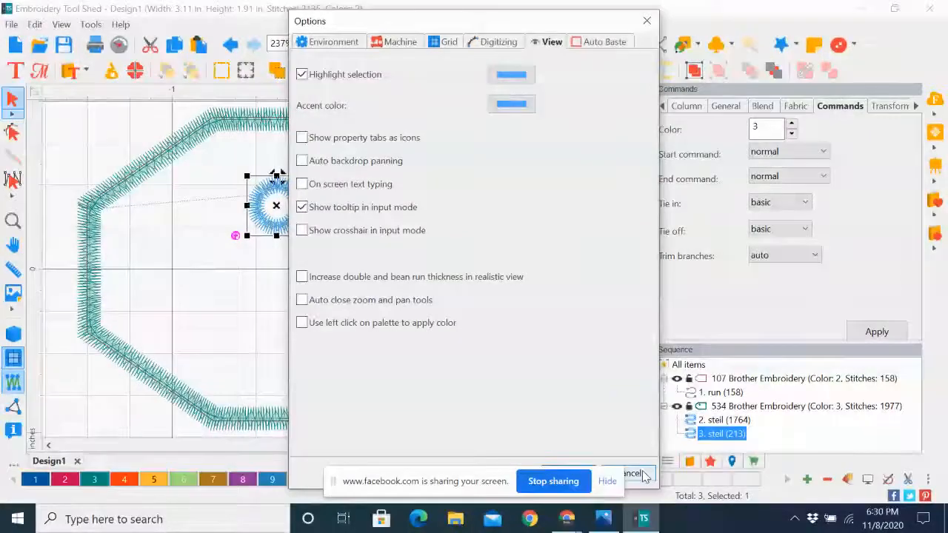
pyautogui.click(632, 473)
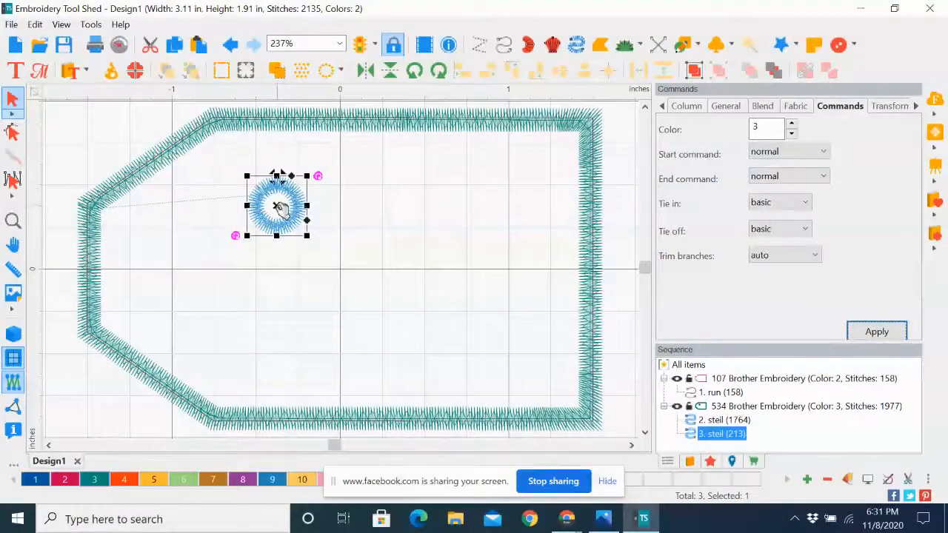
# Move the Steil circle to the tag's narrow end, centered on the horizontal axis about 1.1 in from the design center.
pyautogui.moveTo(278, 207); pyautogui.dragTo(150, 267)
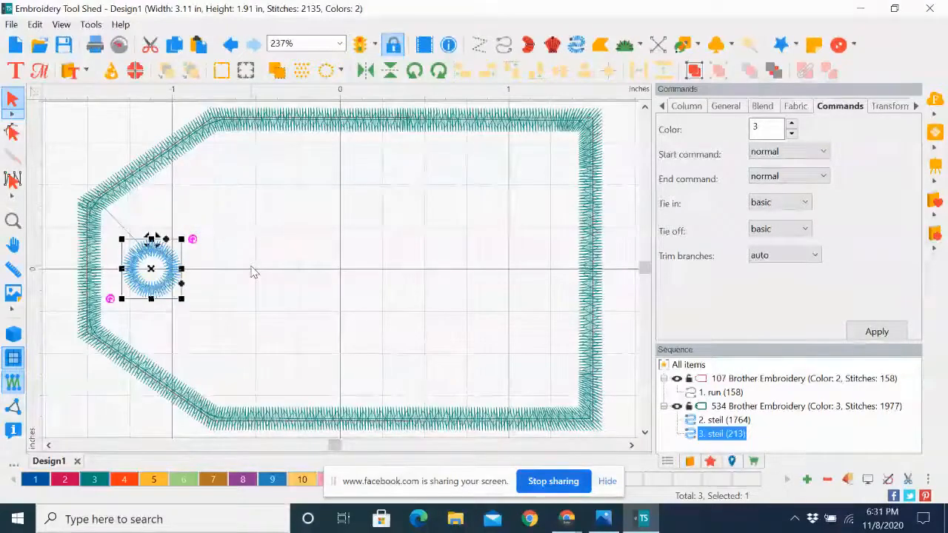
pyautogui.press('Left')
pyautogui.press('Left')
pyautogui.press('Left')
pyautogui.press('Left')
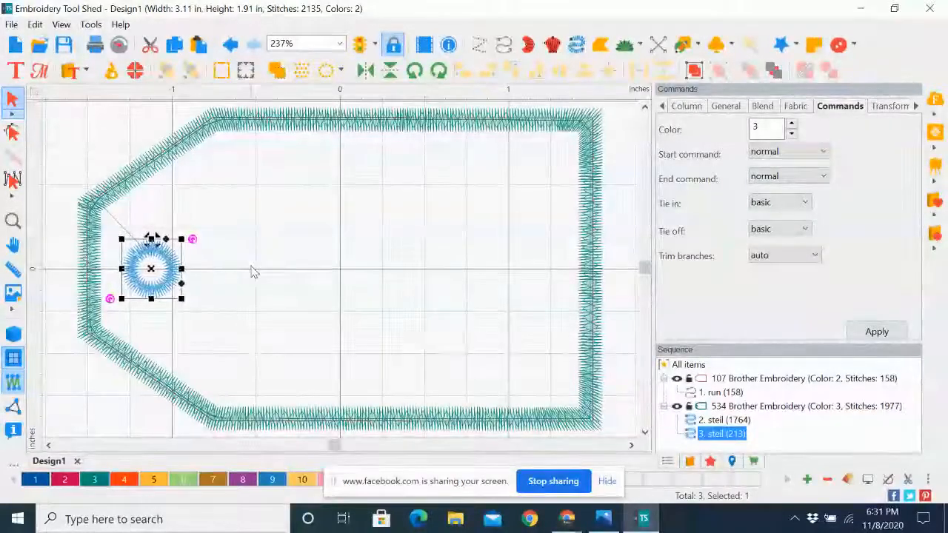
# Nudge the Steil eyelet slightly closer to the tag's narrow edge, about 1.15 in from the design center, and deselect it.
pyautogui.press('Right')
pyautogui.press('Right')
pyautogui.press('Right')
pyautogui.press('Right')
pyautogui.press('Down')
pyautogui.press('Down')
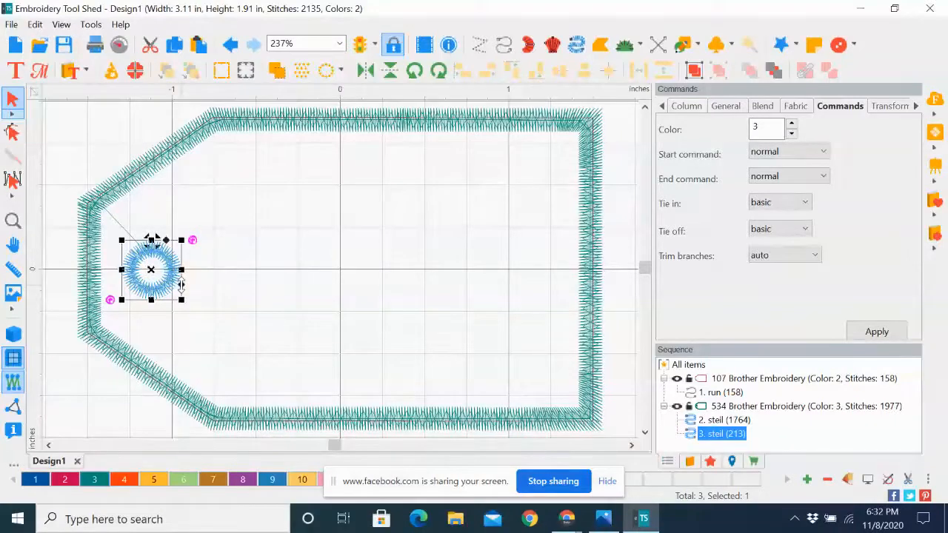
pyautogui.press('Left')
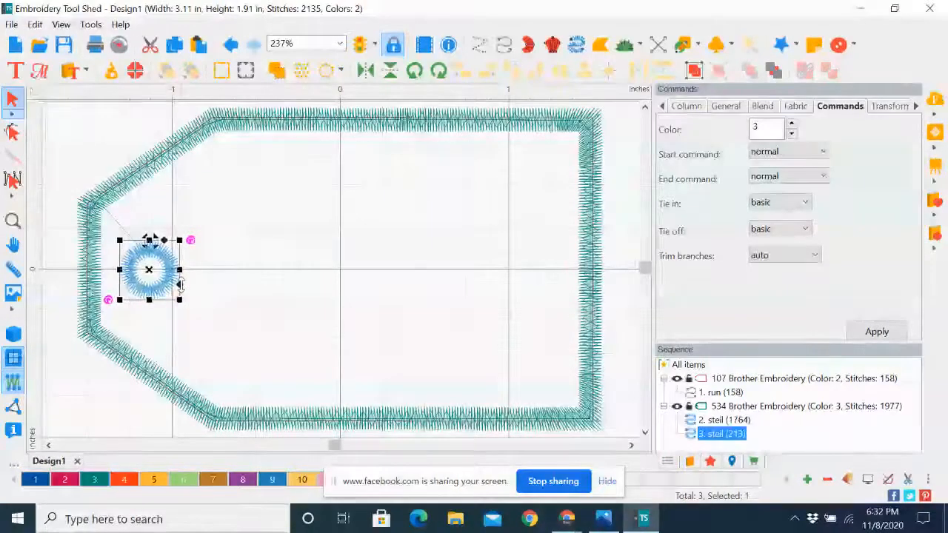
pyautogui.press('Left')
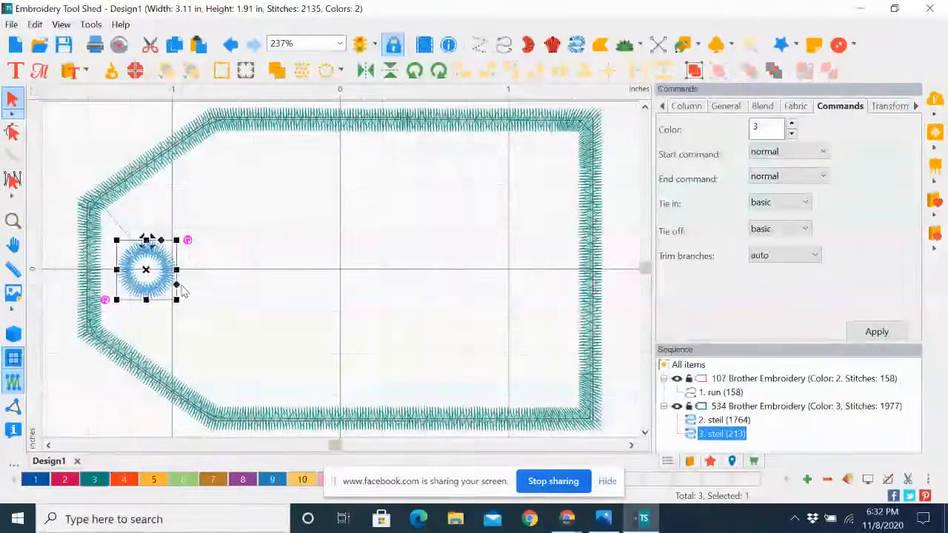
pyautogui.click(309, 326)
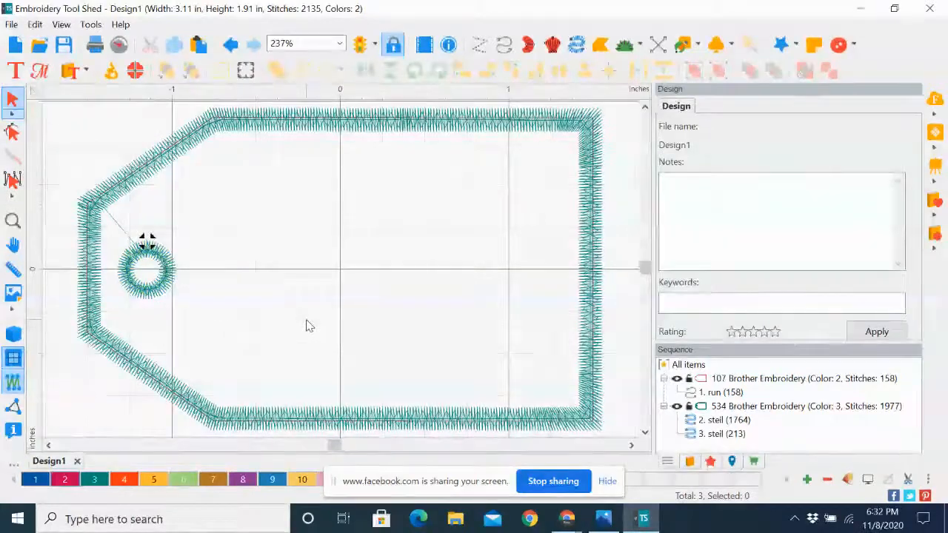
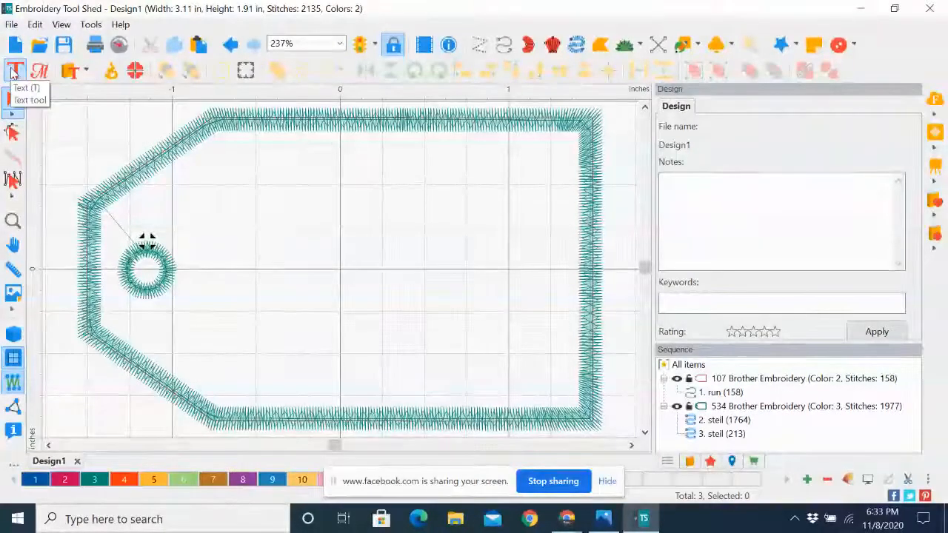
# Add a text object inside the tag reading "Happy" on the first line and "Holidays" on the second.
pyautogui.click(13, 71)
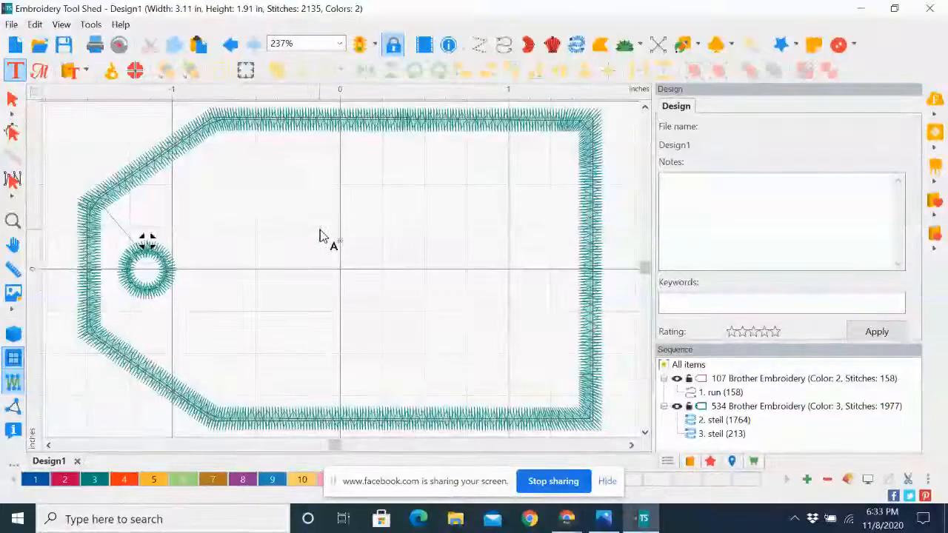
pyautogui.click(319, 233)
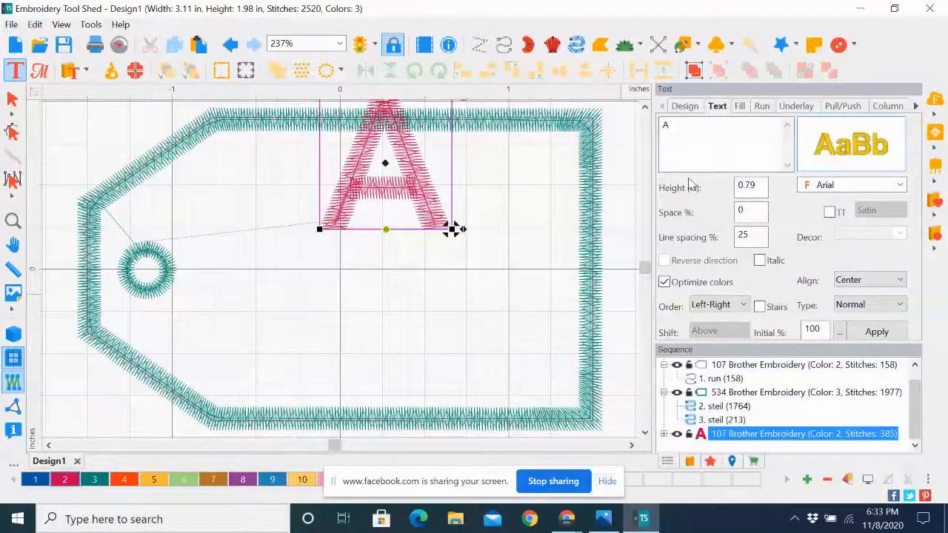
pyautogui.click(671, 125)
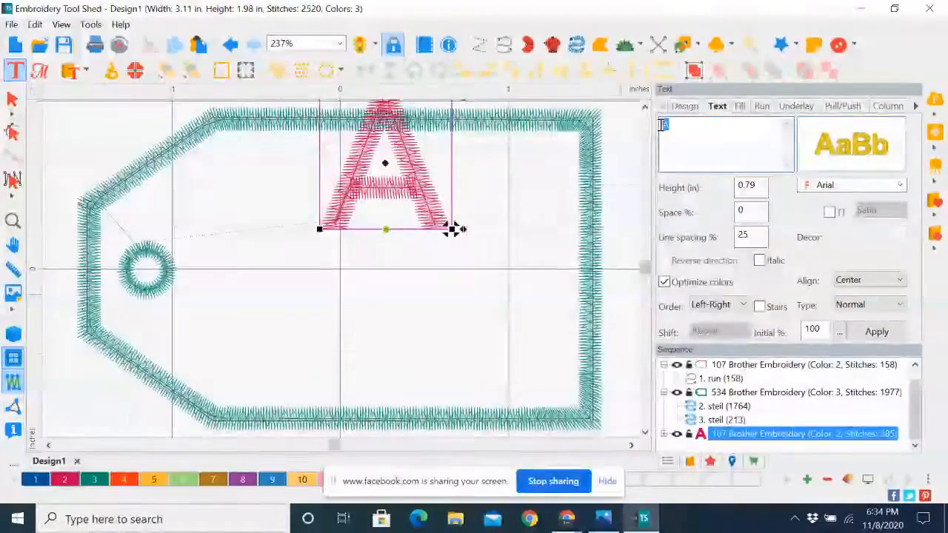
pyautogui.click(674, 124)
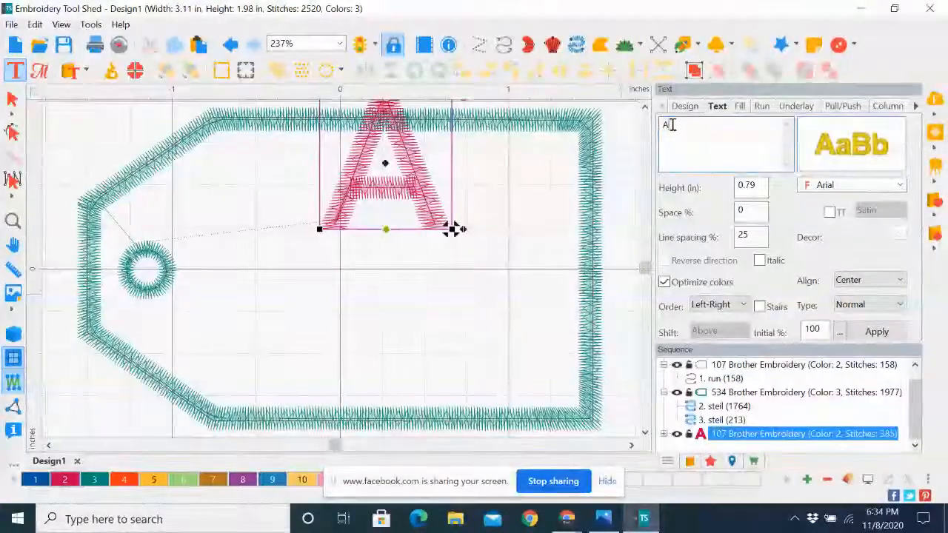
pyautogui.doubleClick(674, 124)
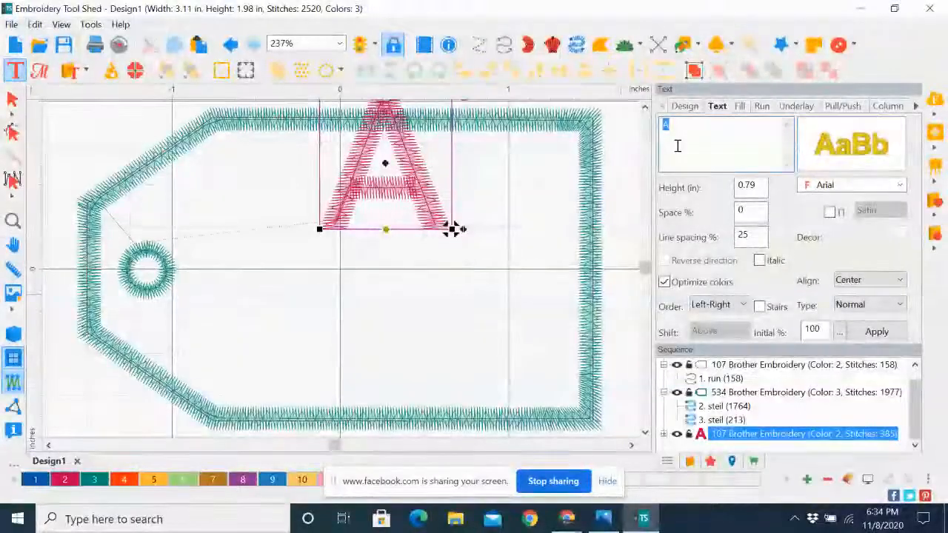
pyautogui.write('Happy')
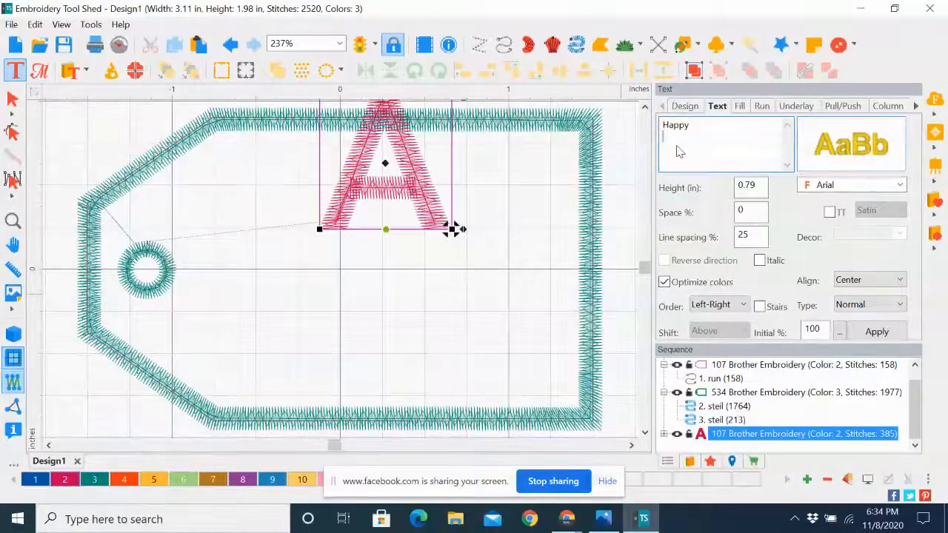
pyautogui.write('Holiday')
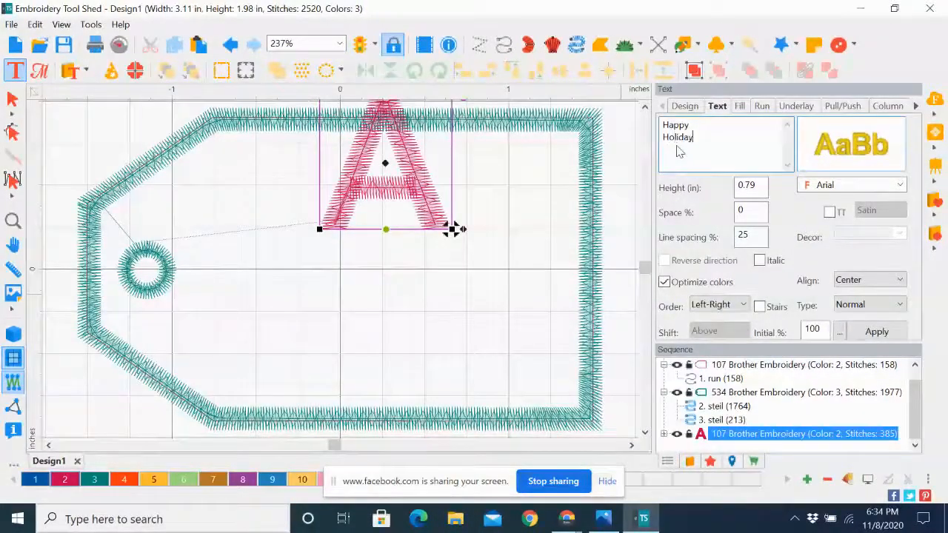
pyautogui.write('s')
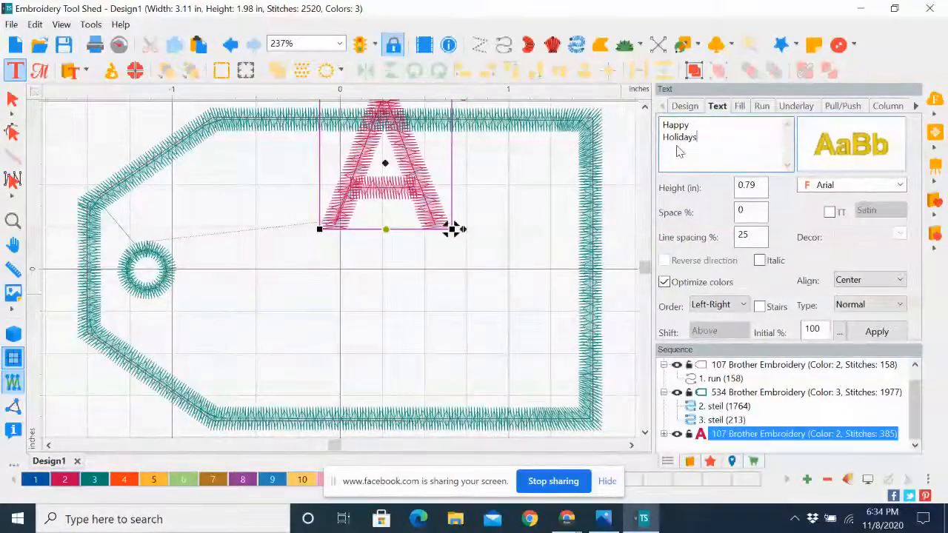
# Set the lettering's height to 0.38 in and its line spacing to 50%, and apply the changes.
pyautogui.click(752, 185)
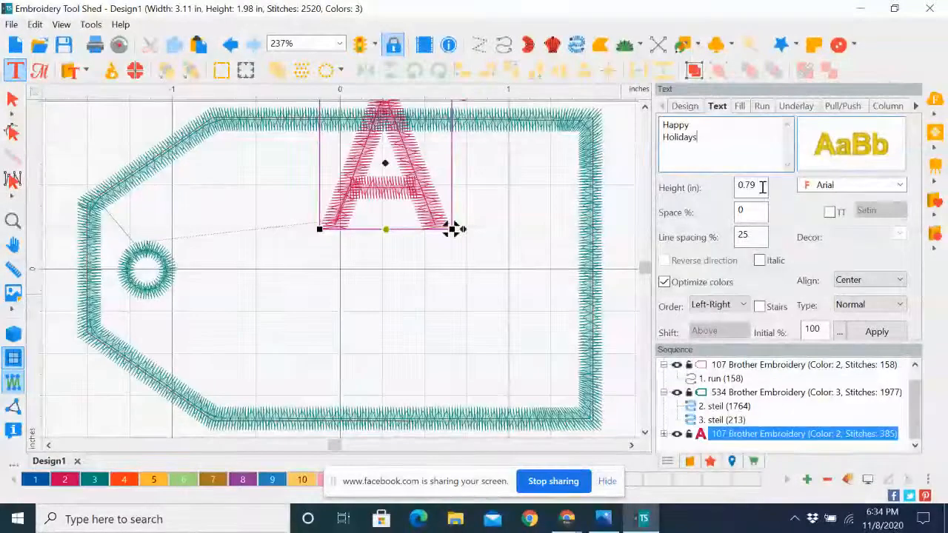
pyautogui.moveTo(754, 189); pyautogui.dragTo(738, 190)
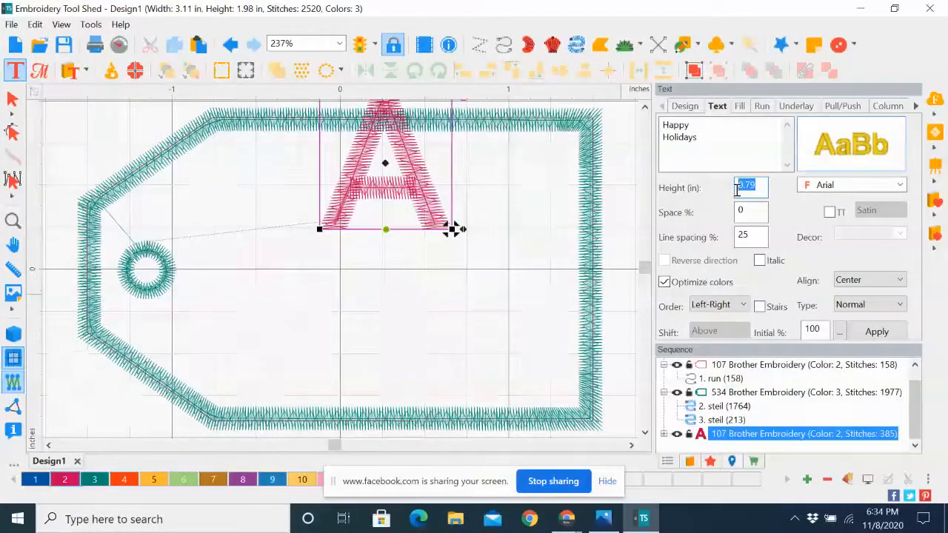
pyautogui.write('.38')
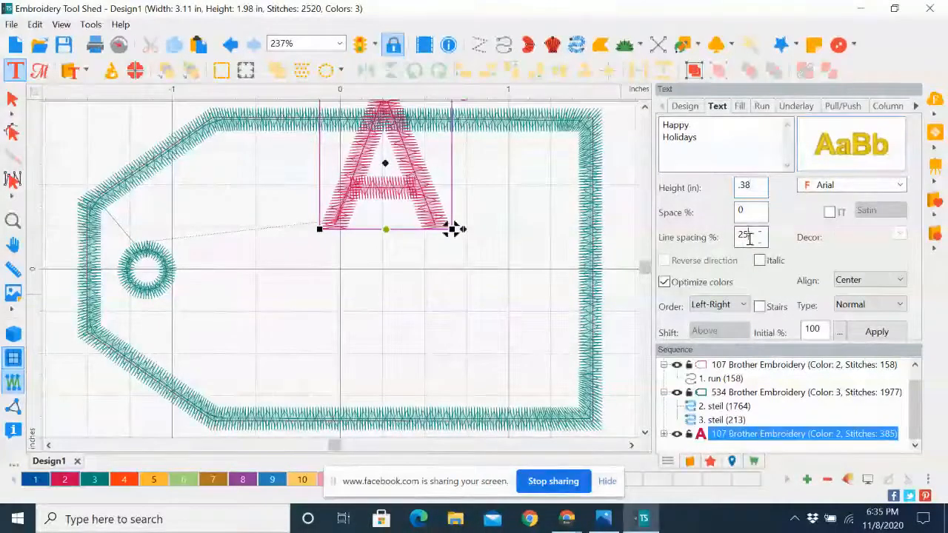
pyautogui.moveTo(754, 245); pyautogui.dragTo(729, 246)
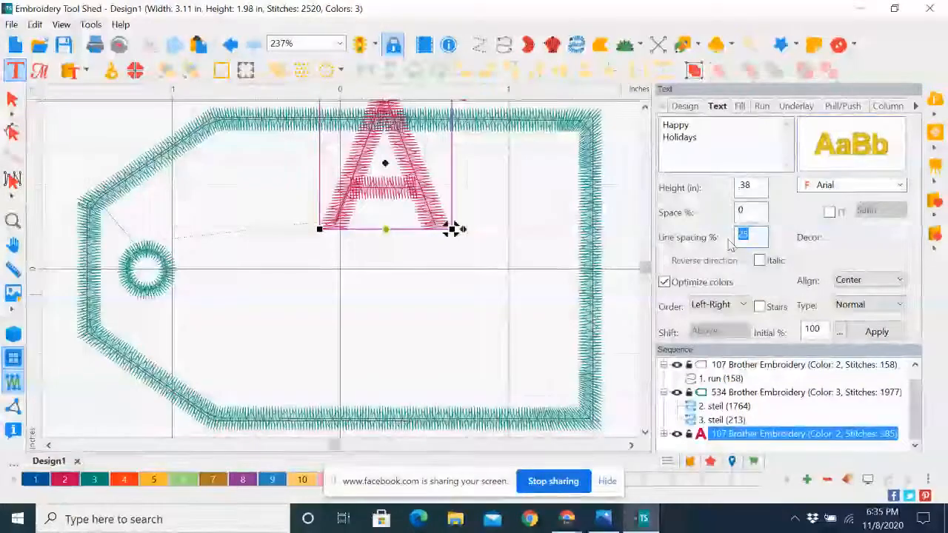
pyautogui.write('50')
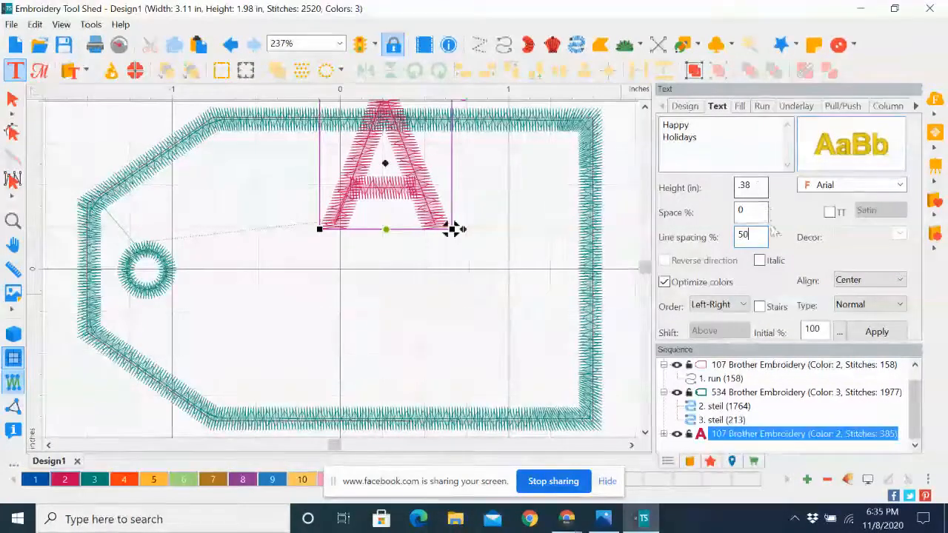
pyautogui.click(878, 333)
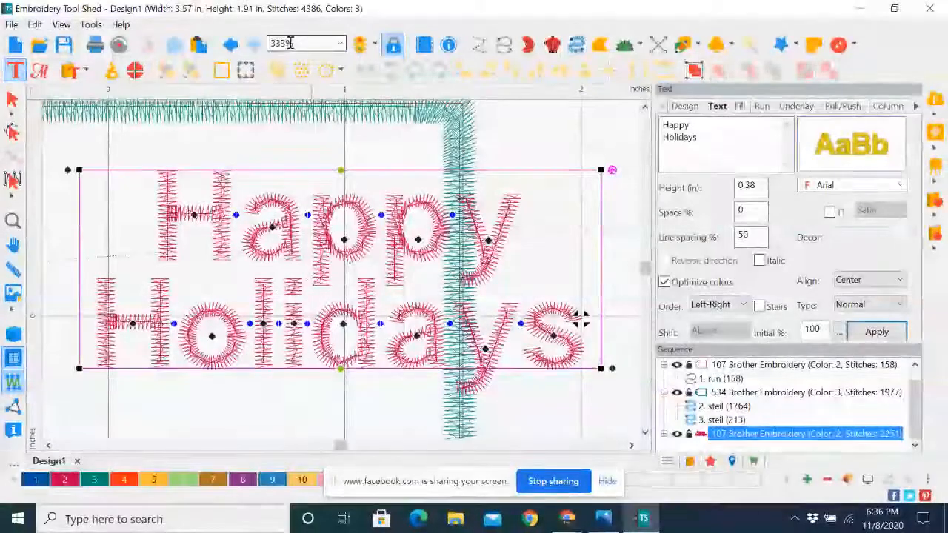
# Move the Happy Holidays text inside the tag's border, beside the eyelet and in the upper half, leaving space below it.
pyautogui.click(339, 43)
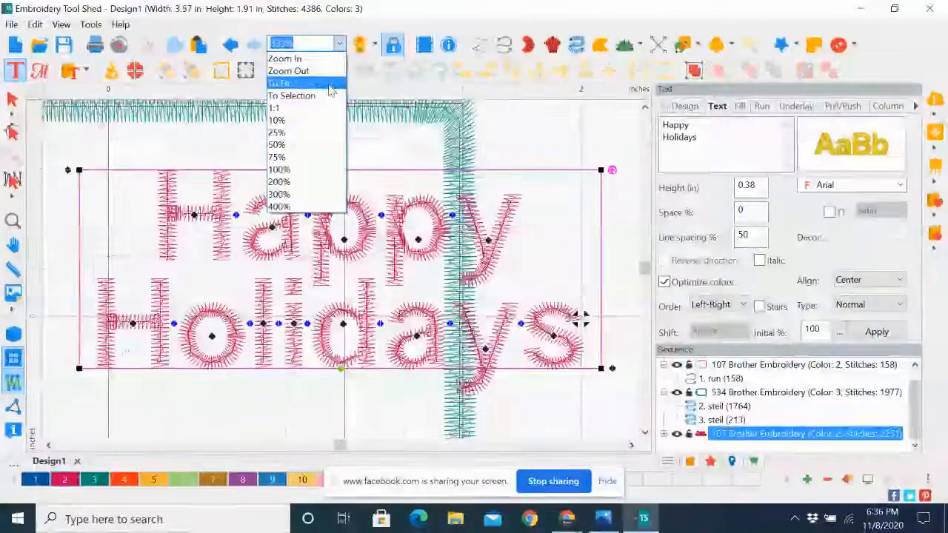
pyautogui.click(330, 83)
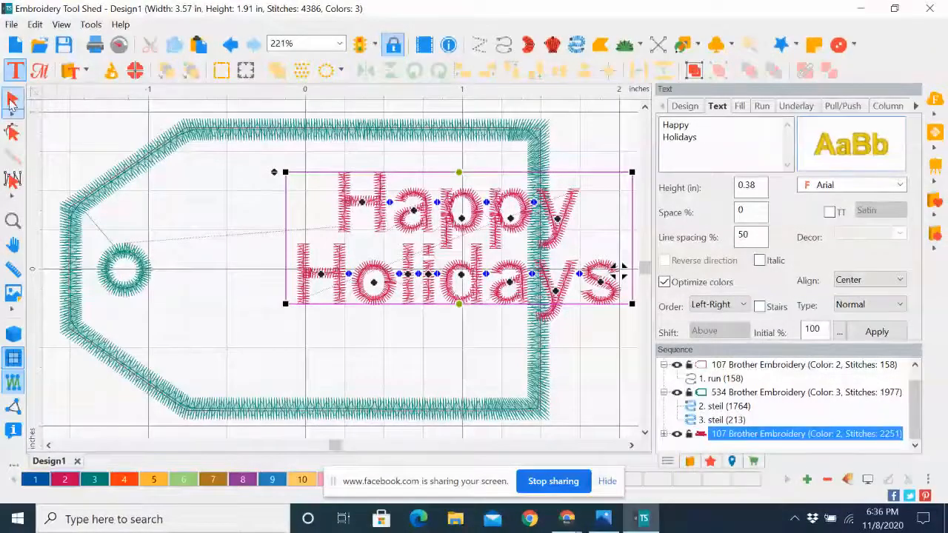
pyautogui.click(12, 100)
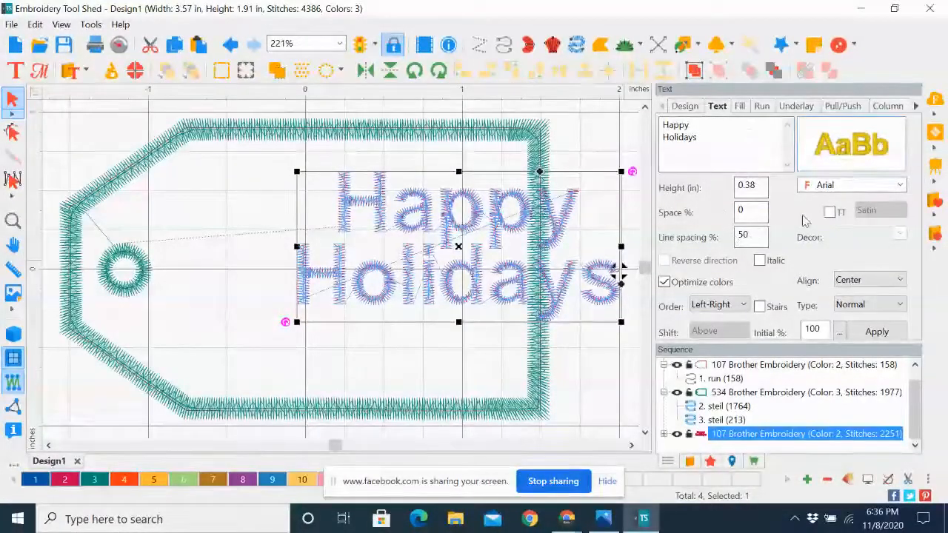
pyautogui.click(901, 282)
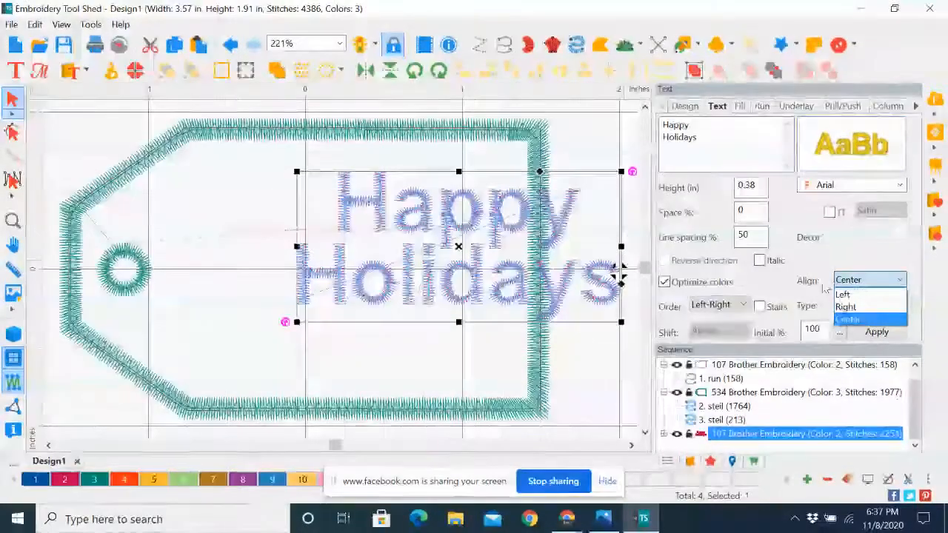
pyautogui.click(852, 258)
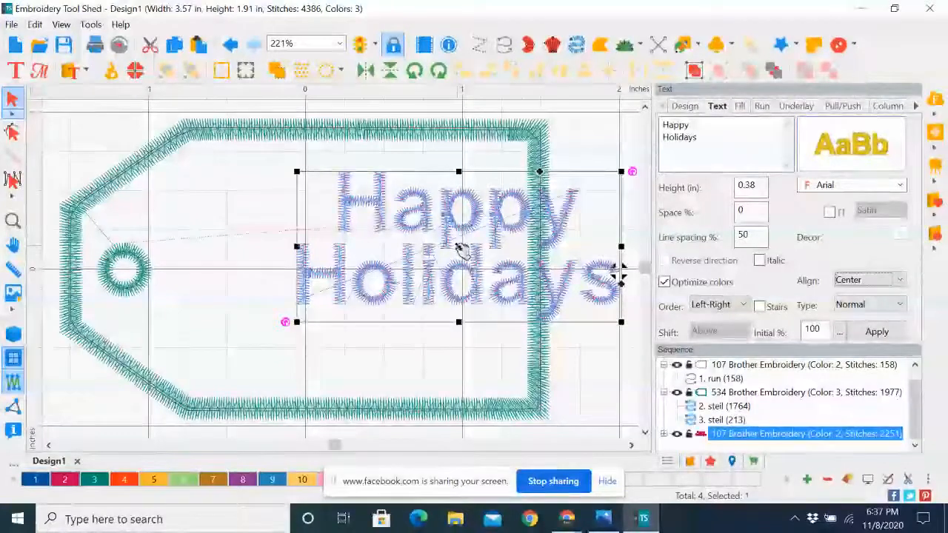
pyautogui.moveTo(460, 249); pyautogui.dragTo(354, 233)
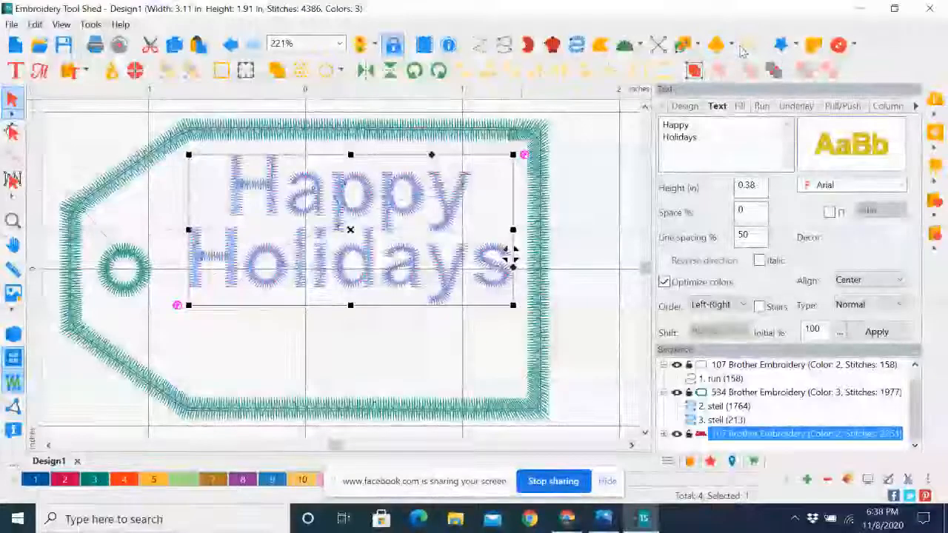
# Browse the built-in shape library and choose the Christmas_Tree shape for insertion.
pyautogui.click(731, 46)
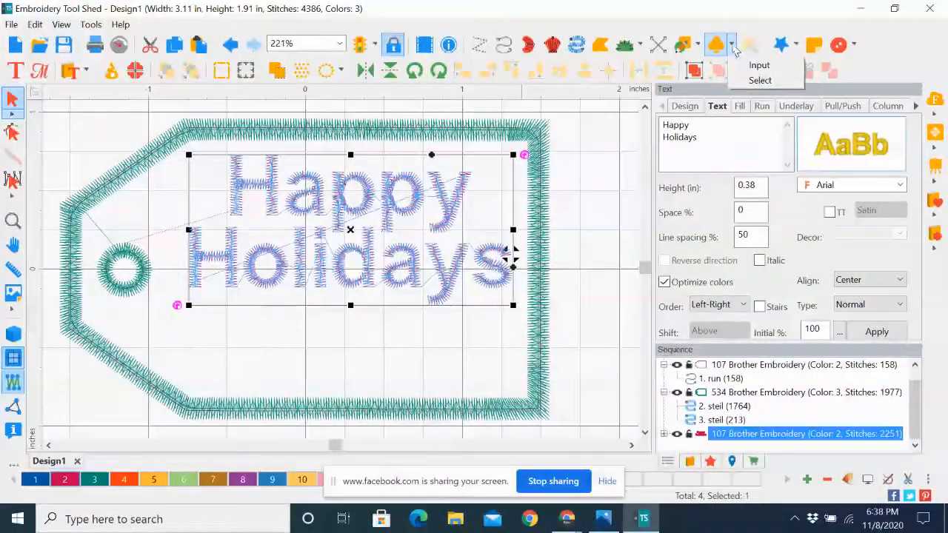
pyautogui.click(760, 80)
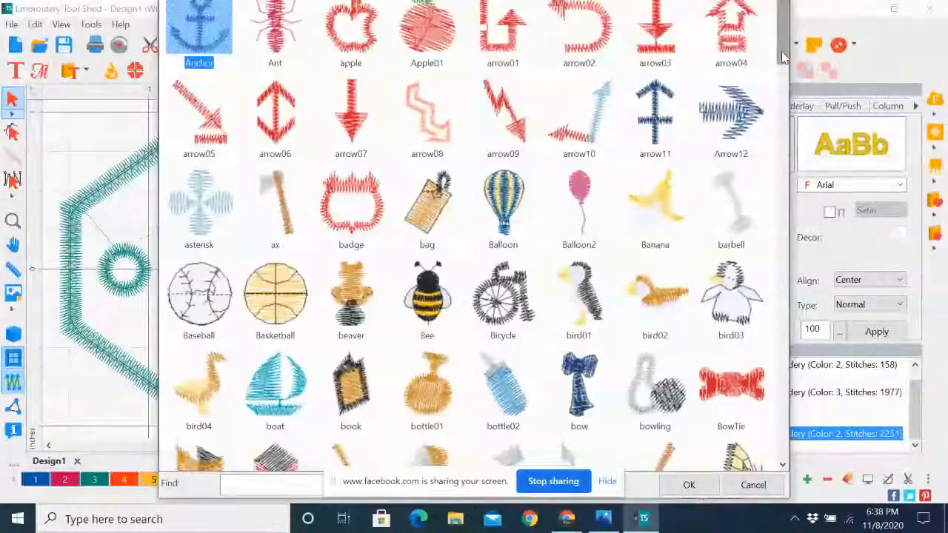
pyautogui.moveTo(781, 51); pyautogui.dragTo(800, 301)
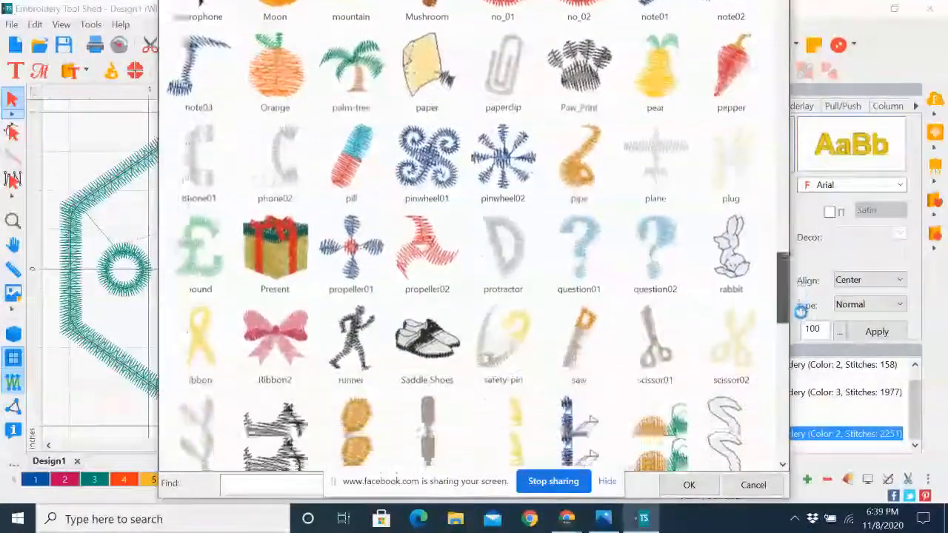
pyautogui.moveTo(799, 333); pyautogui.dragTo(803, 421)
pyautogui.moveTo(798, 294); pyautogui.dragTo(798, 43)
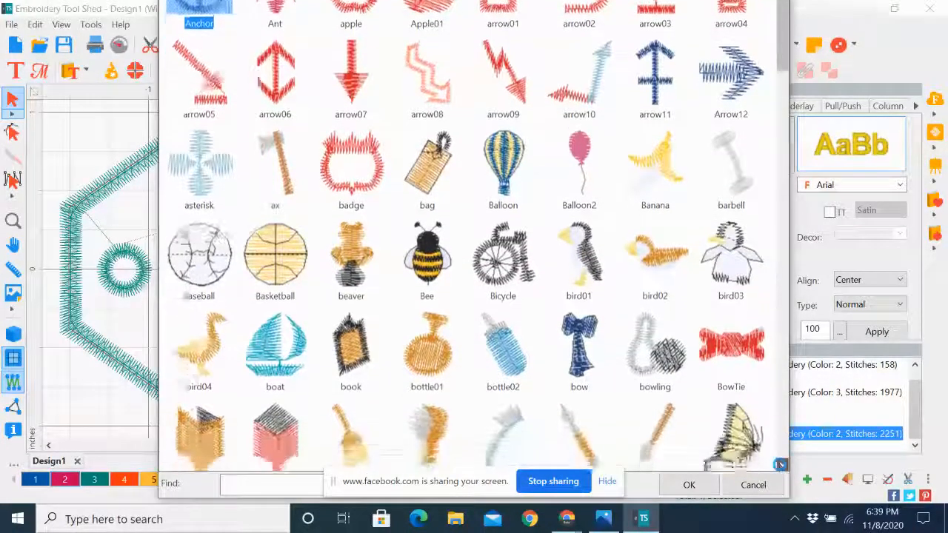
pyautogui.moveTo(780, 464); pyautogui.dragTo(780, 465)
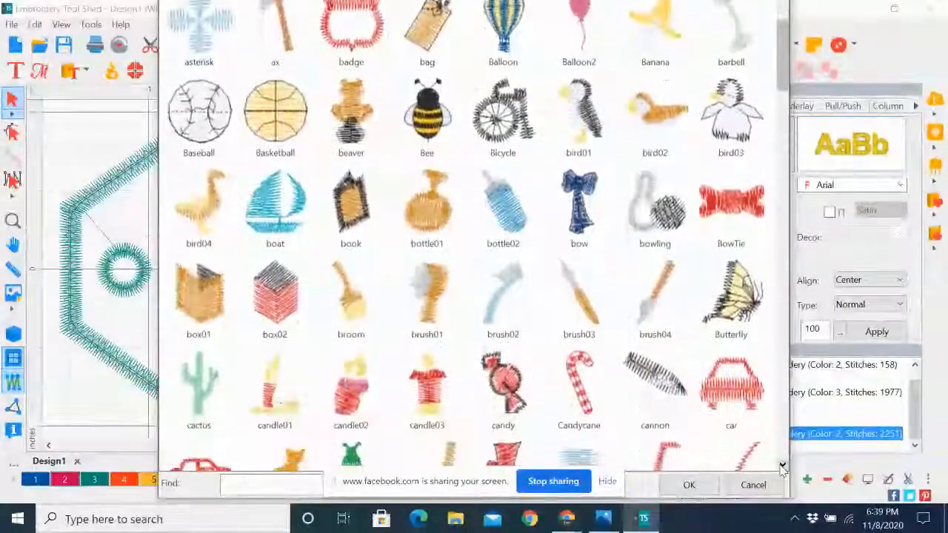
pyautogui.click(782, 466)
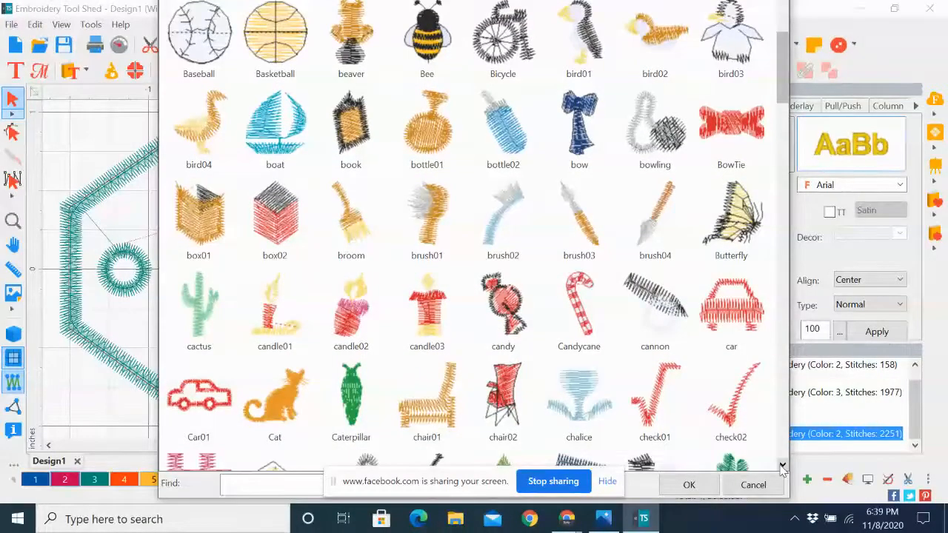
pyautogui.click(782, 466)
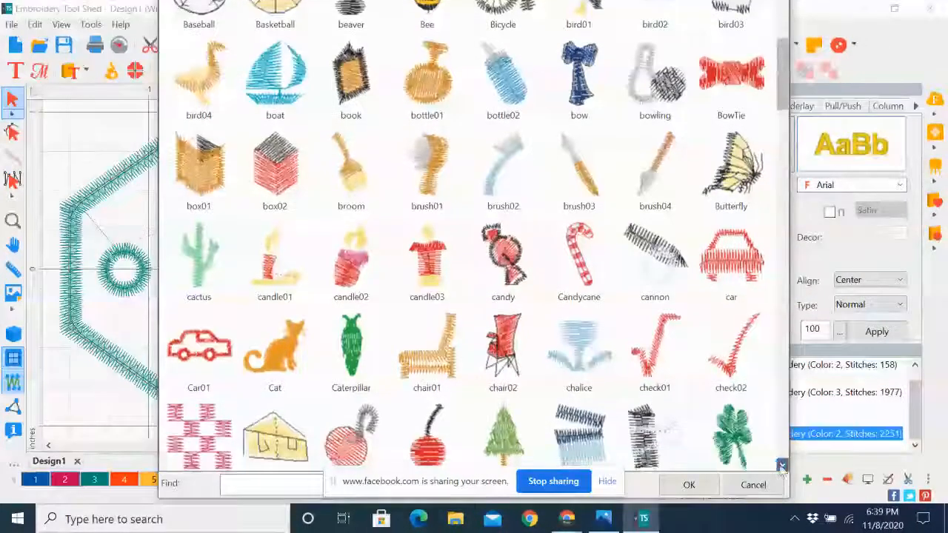
pyautogui.click(782, 465)
pyautogui.click(782, 467)
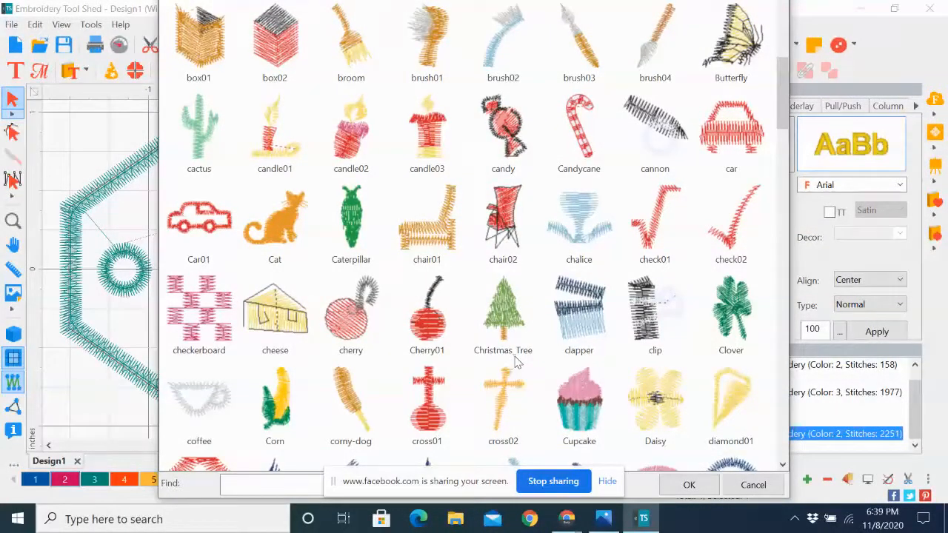
pyautogui.click(499, 317)
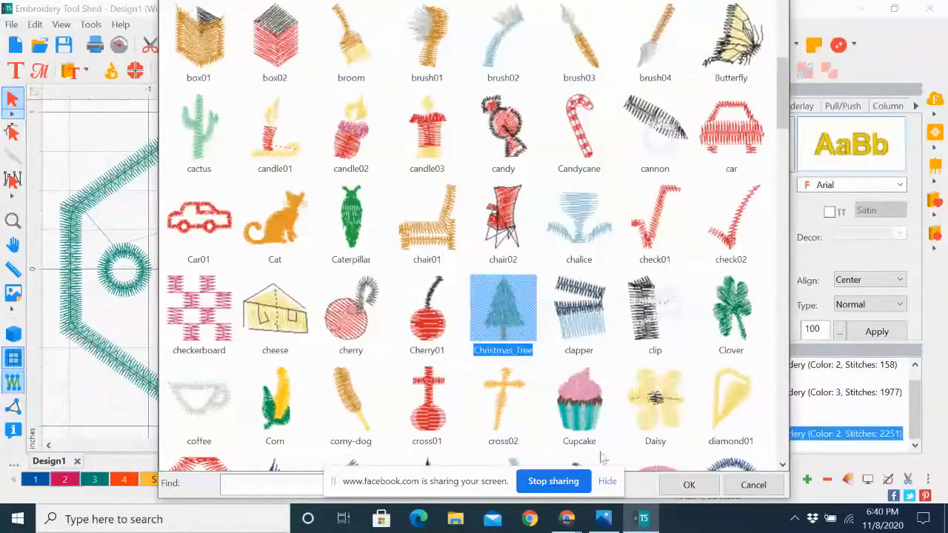
pyautogui.click(689, 487)
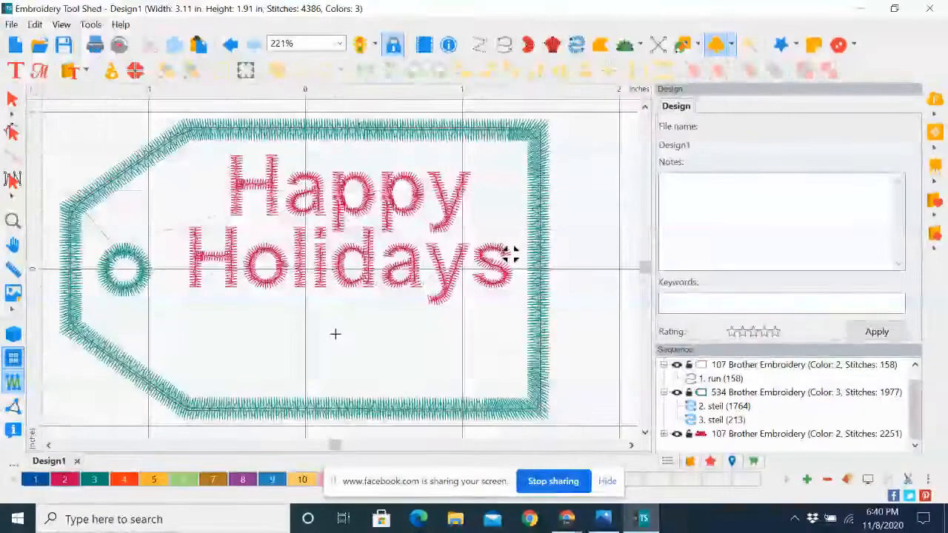
# Place three Christmas trees in a row in the empty space below the Happy Holidays lettering.
pyautogui.click(224, 344)
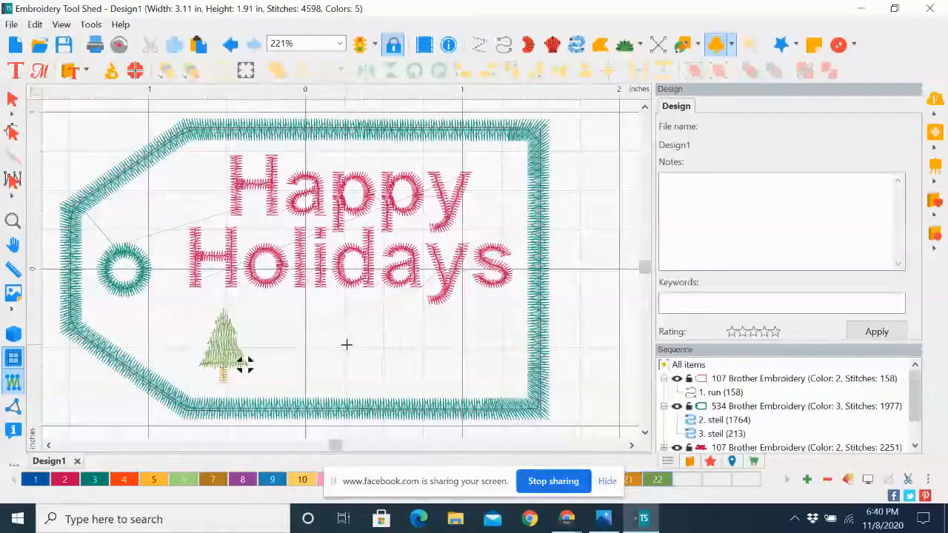
pyautogui.moveTo(245, 363); pyautogui.dragTo(368, 362)
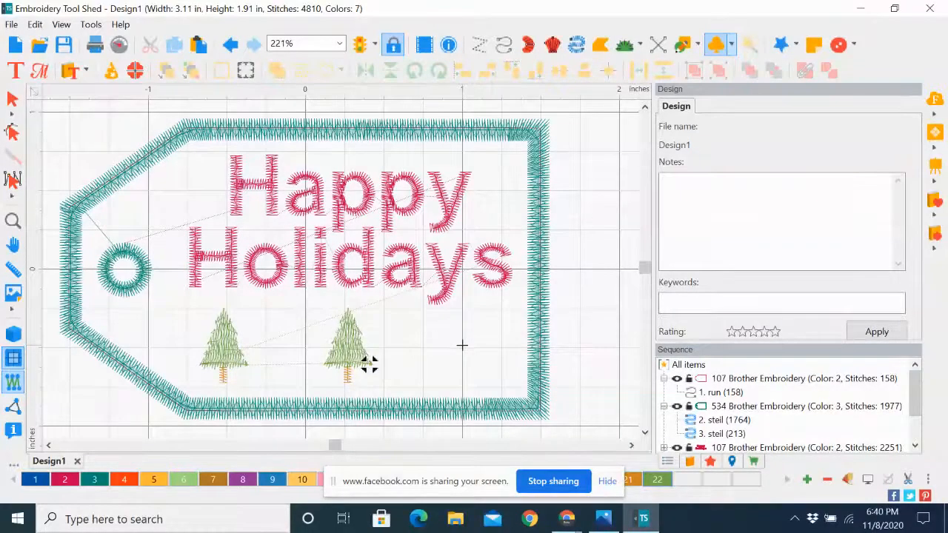
pyautogui.moveTo(368, 363); pyautogui.dragTo(483, 363)
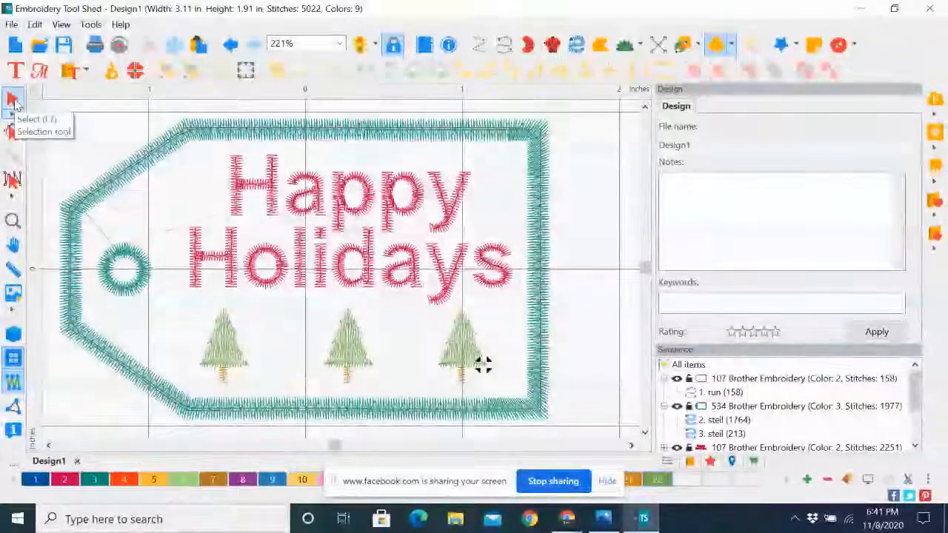
# Move the rightmost Christmas tree slightly left, closer to the middle tree.
pyautogui.click(483, 363)
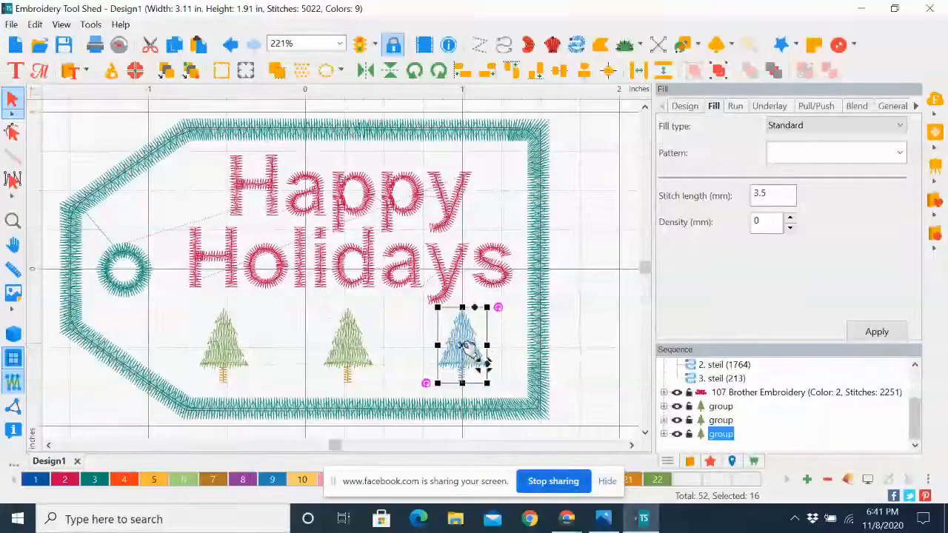
pyautogui.click(465, 348)
pyautogui.moveTo(465, 348); pyautogui.dragTo(449, 348)
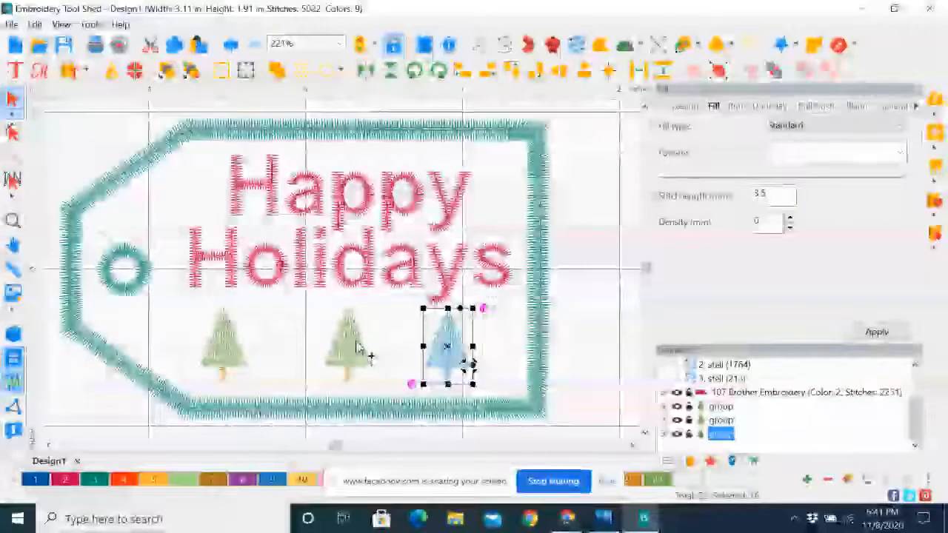
# Distribute the three Christmas trees evenly in the horizontal direction and align them along their bottom edges.
pyautogui.keyDown('shift'); pyautogui.click(352, 346); pyautogui.keyUp('shift')
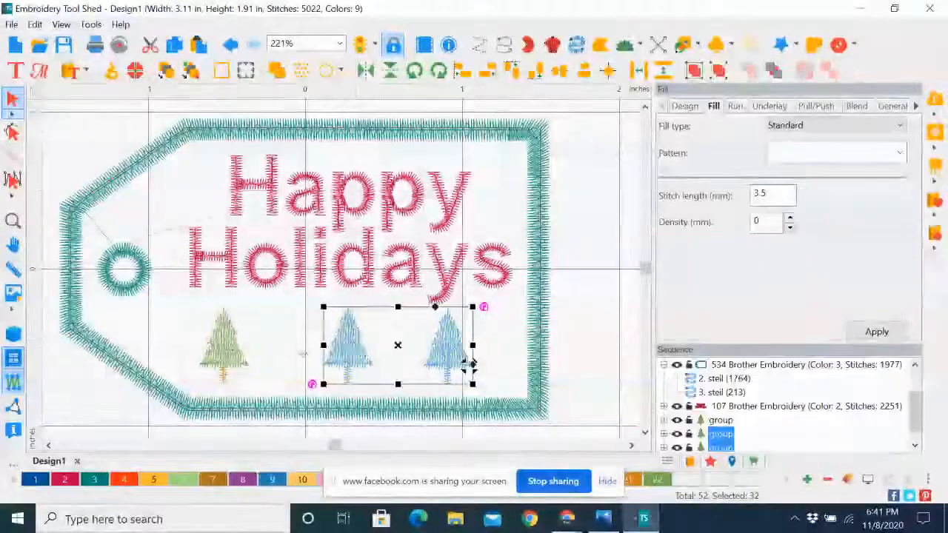
pyautogui.keyDown('shift'); pyautogui.click(235, 347); pyautogui.keyUp('shift')
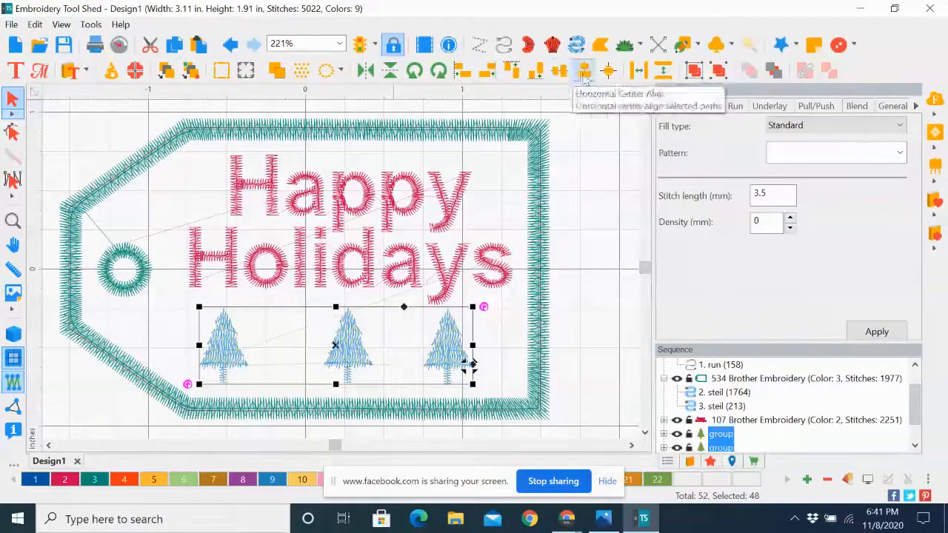
pyautogui.click(639, 72)
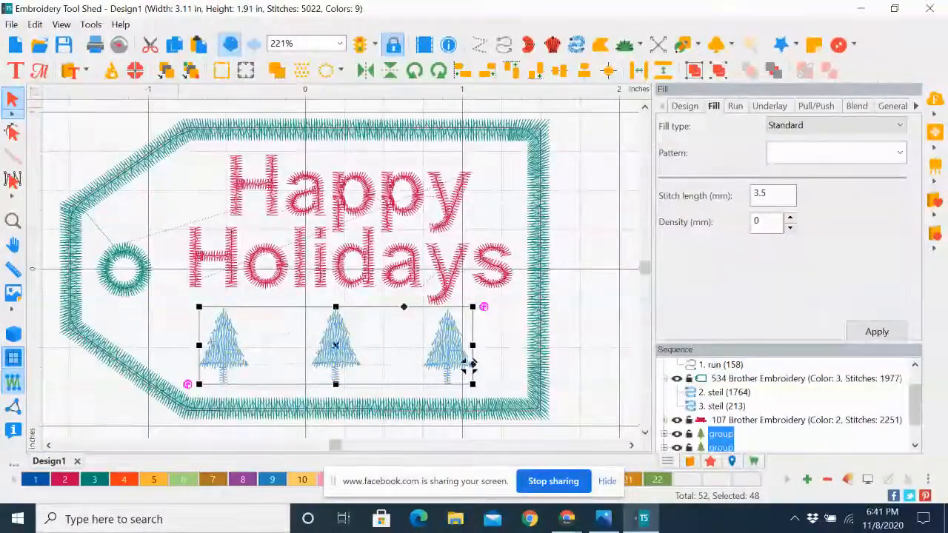
pyautogui.click(231, 47)
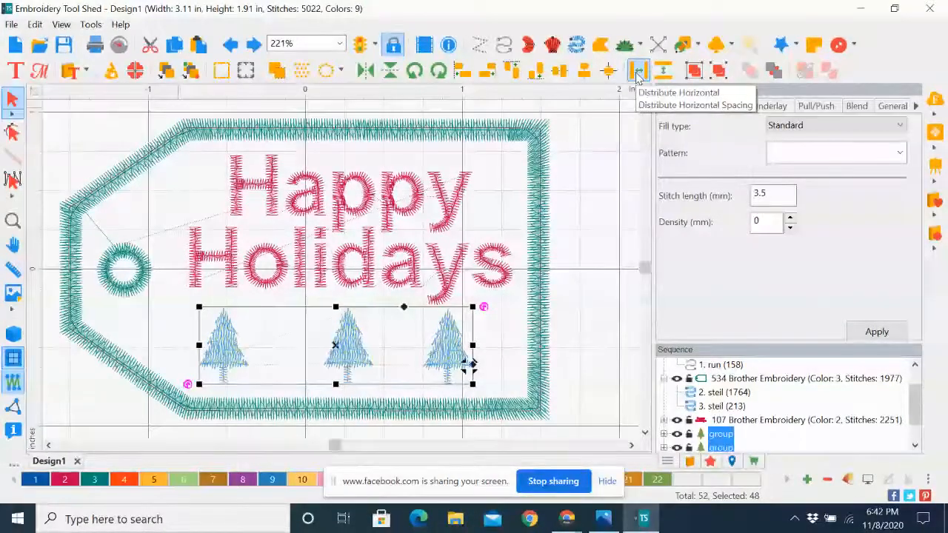
pyautogui.click(637, 71)
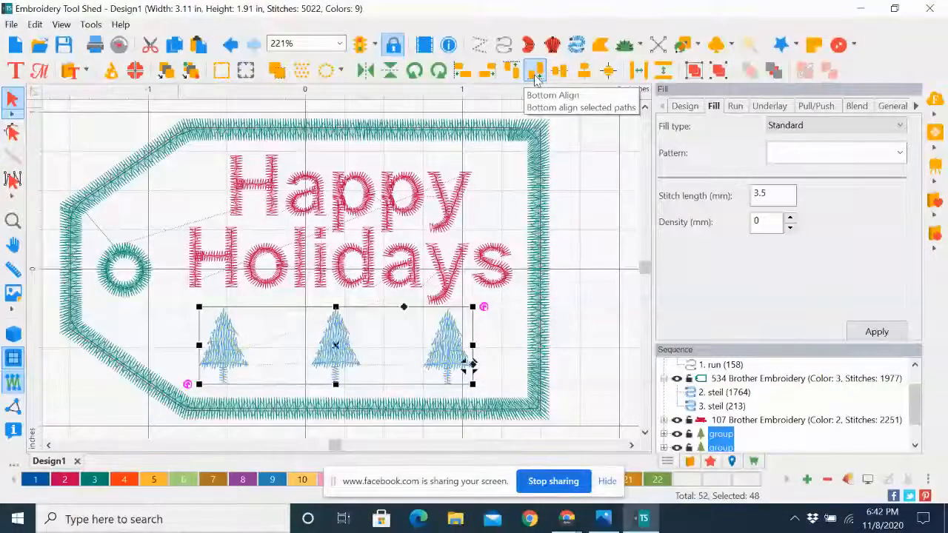
pyautogui.click(535, 74)
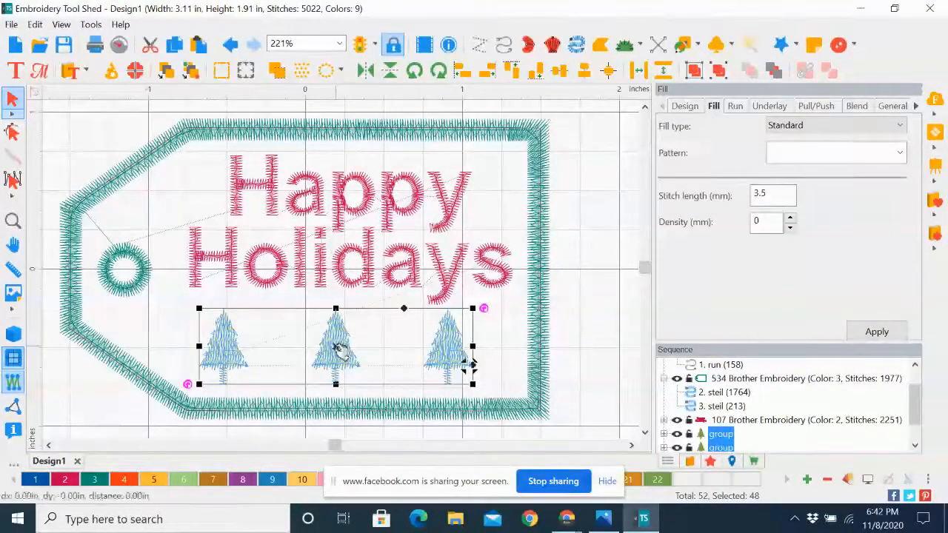
# Move the row of three trees slightly right and down so it sits centred beneath the lettering, and deselect it.
pyautogui.moveTo(339, 352); pyautogui.dragTo(353, 352)
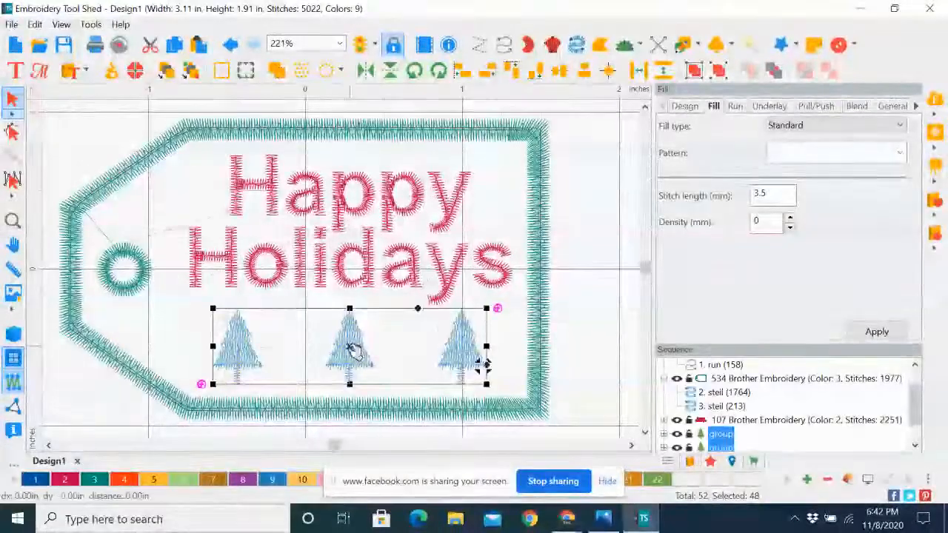
pyautogui.moveTo(483, 367); pyautogui.dragTo(479, 366)
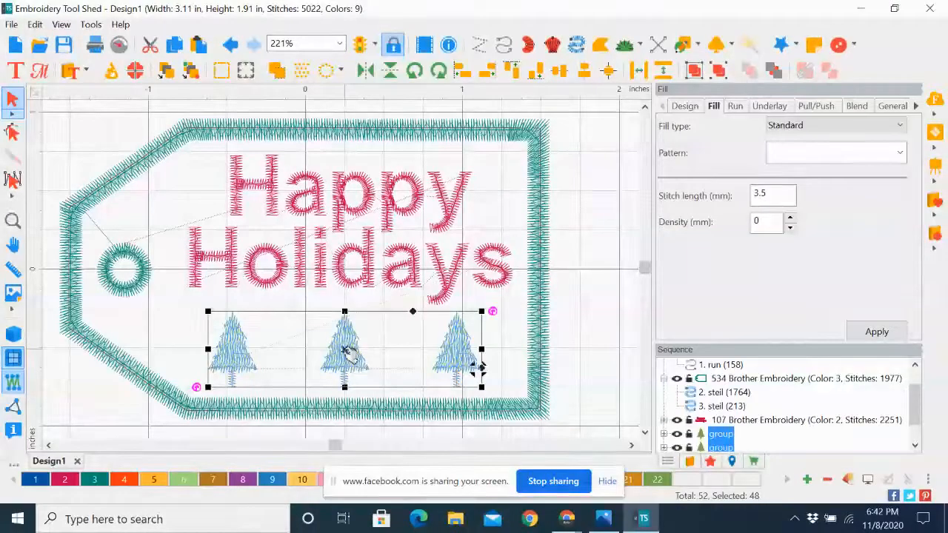
pyautogui.click(478, 368)
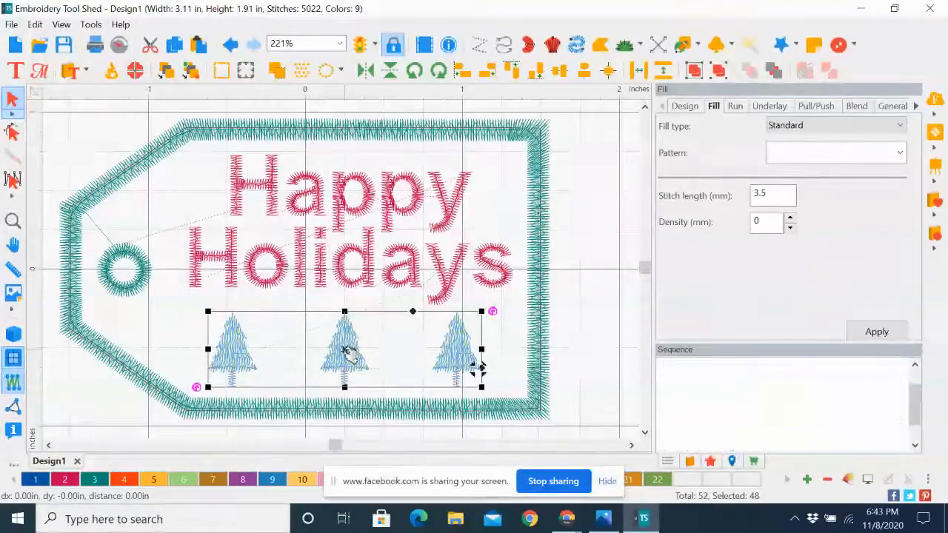
pyautogui.click(592, 279)
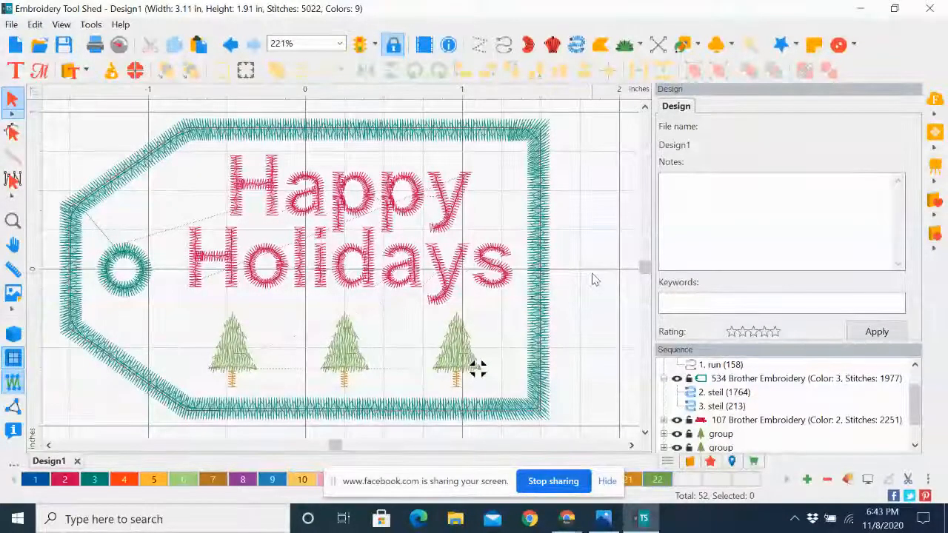
# Browse the rest of the built-in shape library to its end and close it without inserting a shape.
pyautogui.click(731, 44)
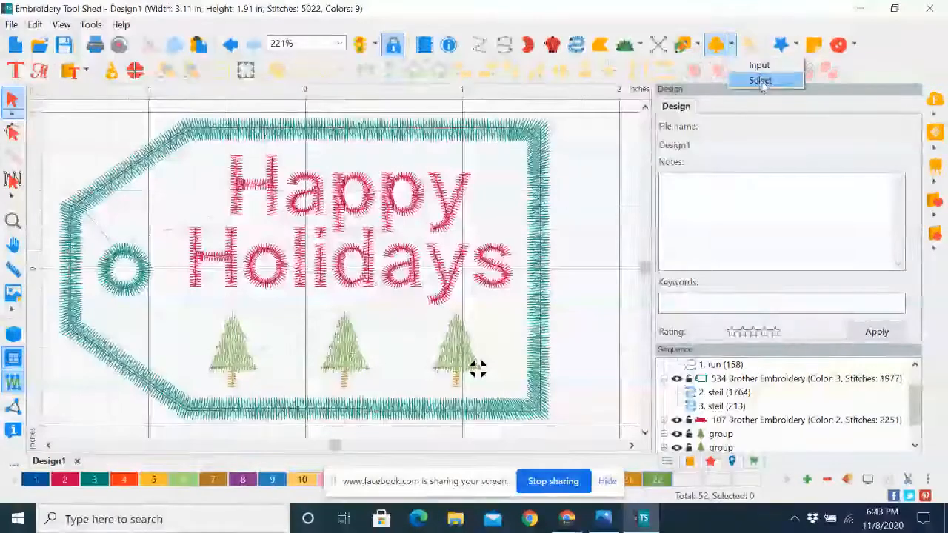
pyautogui.click(759, 79)
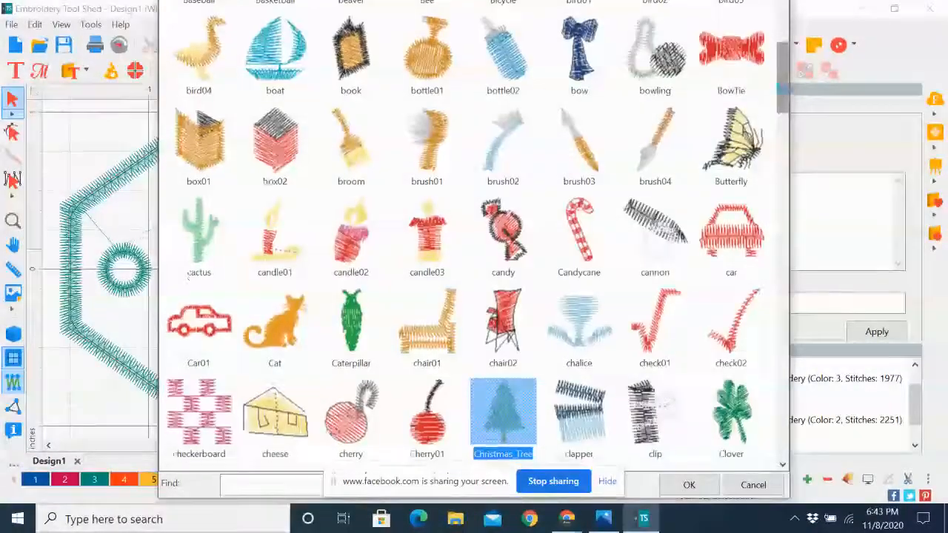
pyautogui.moveTo(783, 91); pyautogui.dragTo(783, 360)
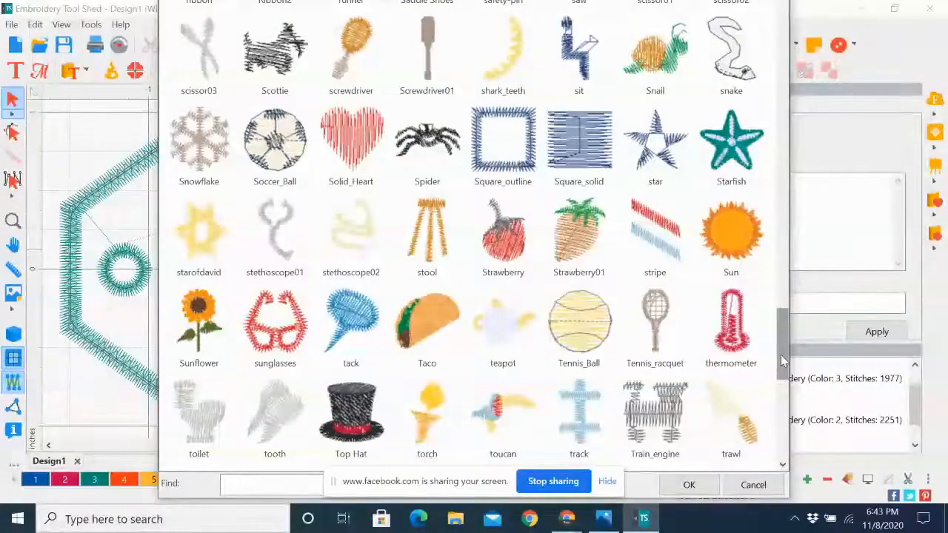
pyautogui.moveTo(783, 361); pyautogui.dragTo(784, 438)
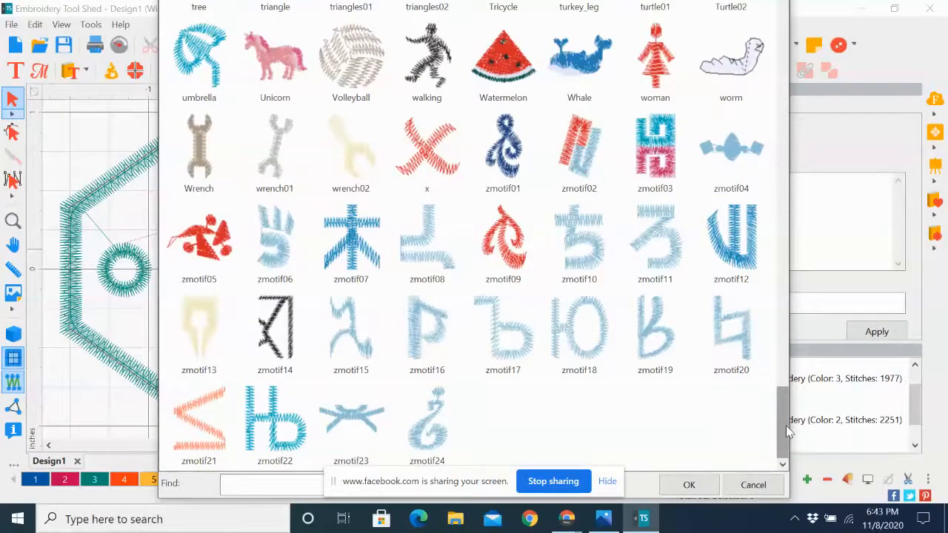
pyautogui.click(753, 485)
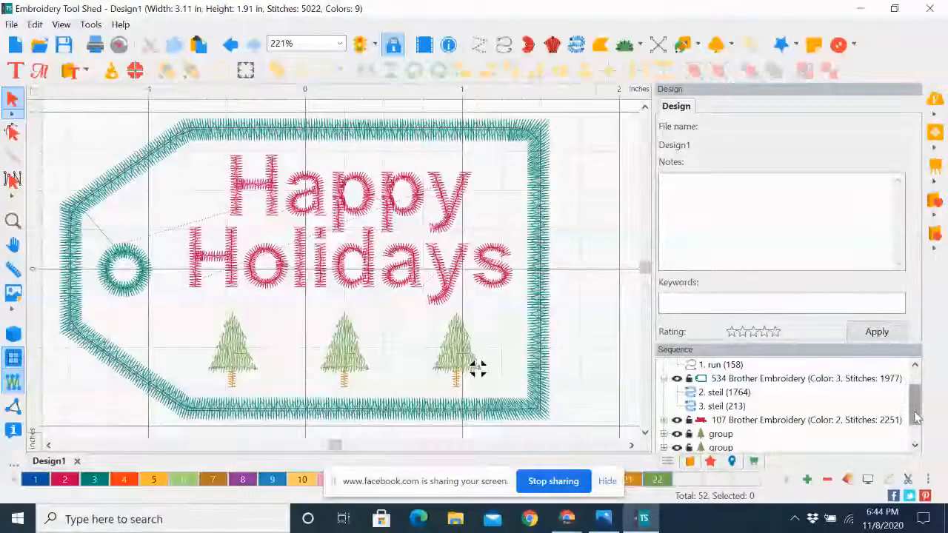
# Change the teal border and eyelet to Brother Embroidery thread 214 Deep Gold, and remove the unused colours from the palette.
pyautogui.moveTo(916, 417); pyautogui.dragTo(916, 400)
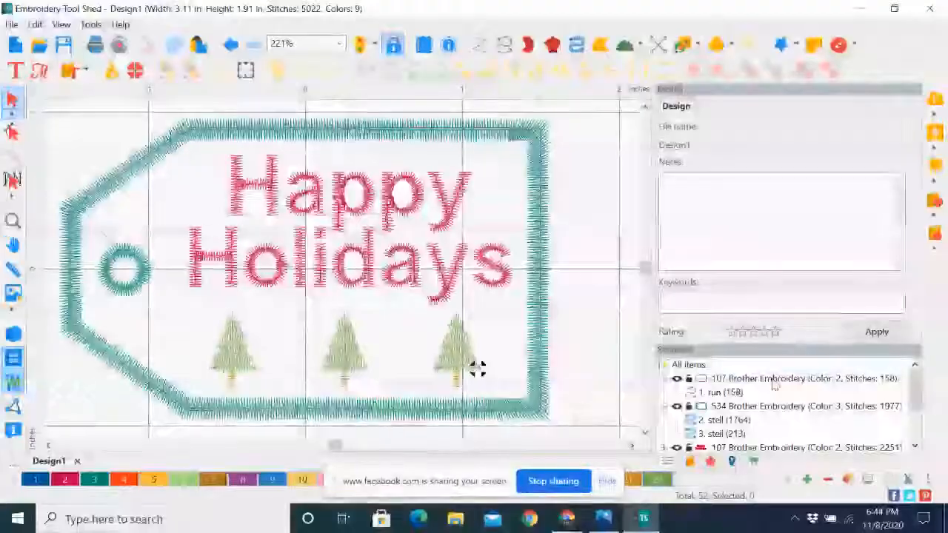
pyautogui.click(774, 380)
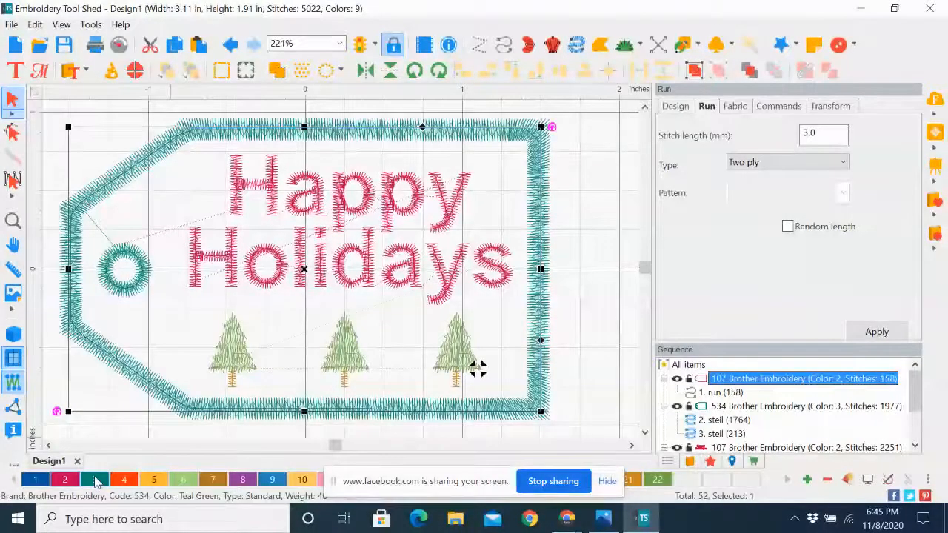
pyautogui.doubleClick(95, 481)
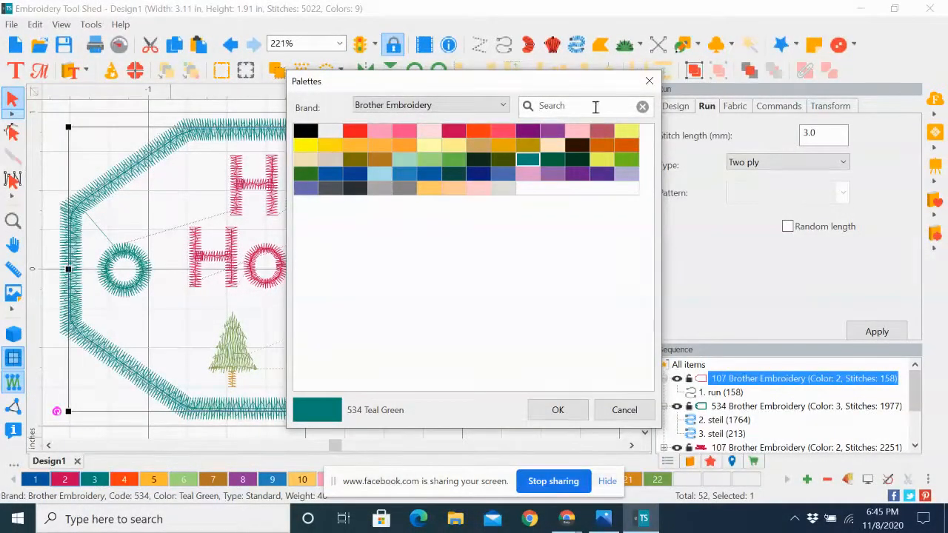
pyautogui.click(545, 109)
pyautogui.write('214')
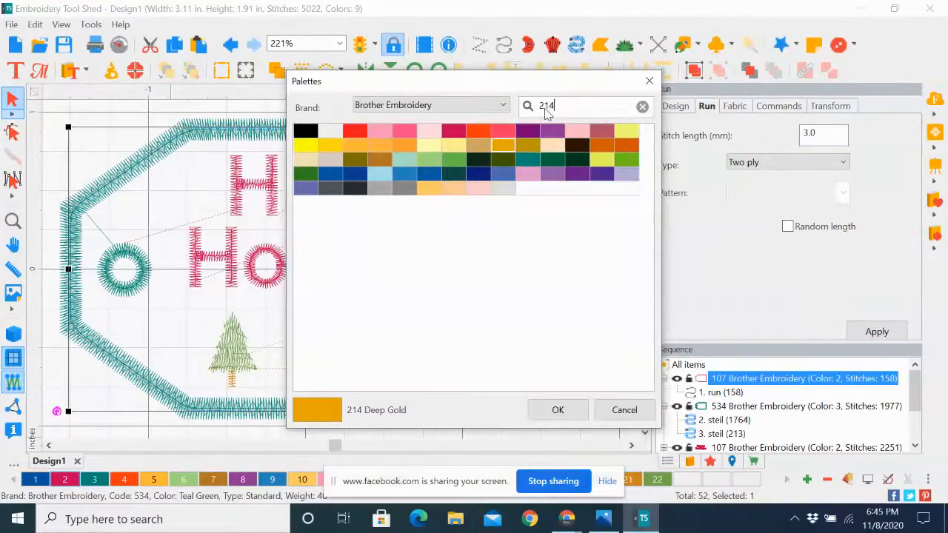
pyautogui.click(555, 409)
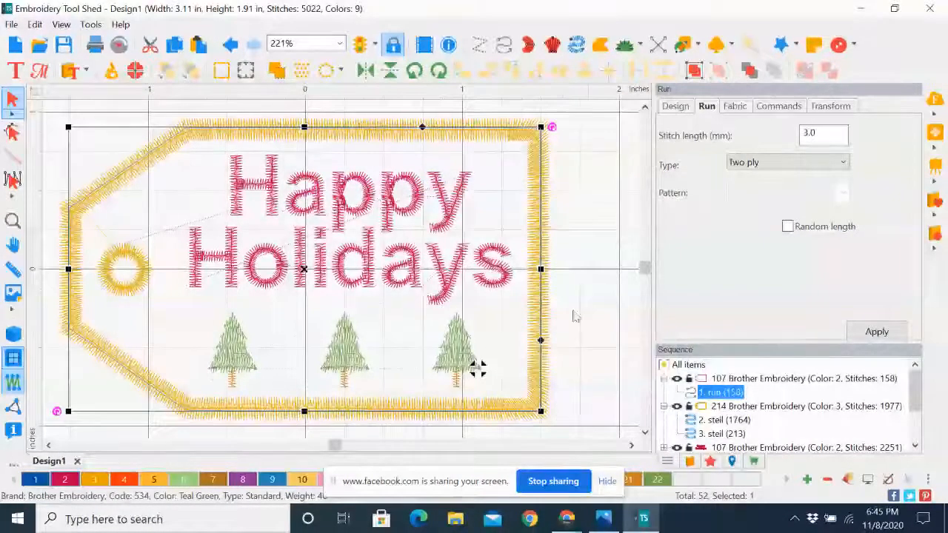
pyautogui.click(603, 231)
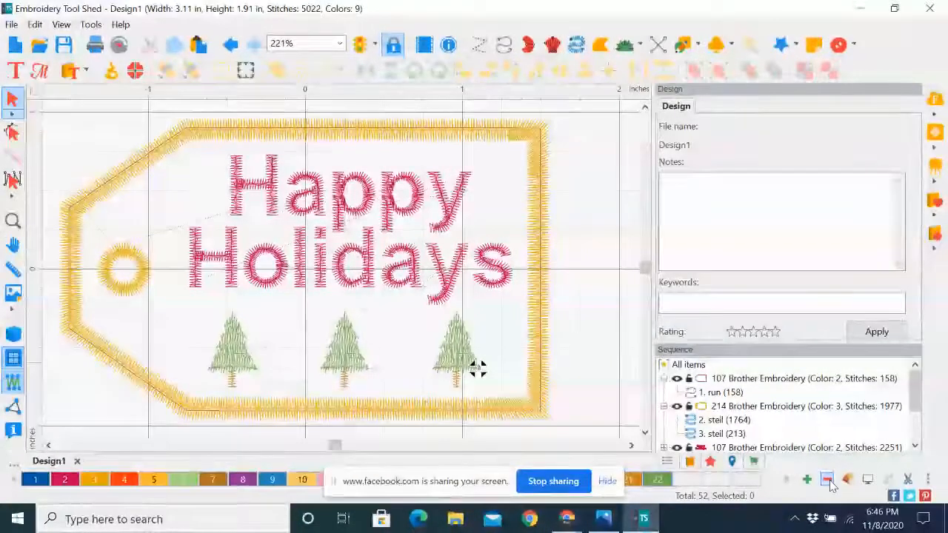
pyautogui.click(828, 481)
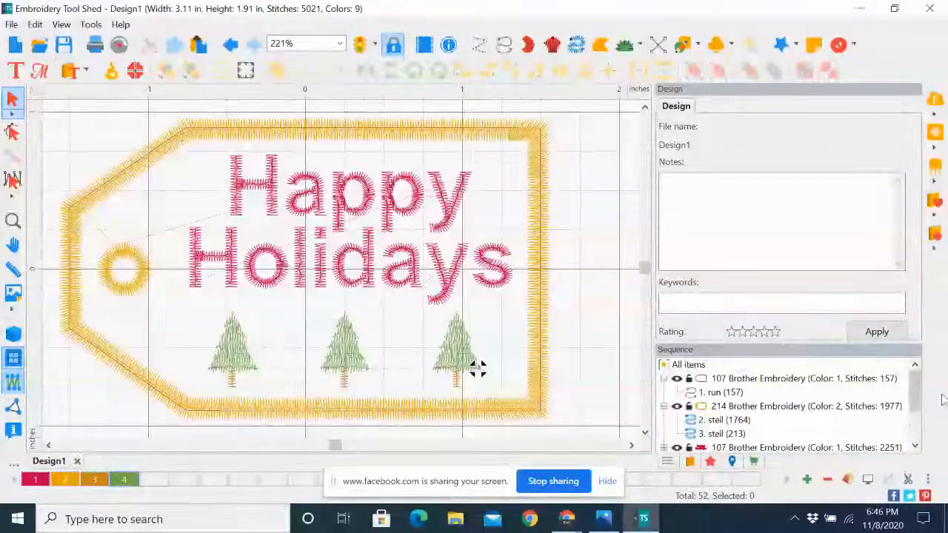
# Change the Dark Fuchsia thread of the Happy Holidays lettering and run outline to Brother Embroidery 800.
pyautogui.moveTo(915, 389); pyautogui.dragTo(919, 443)
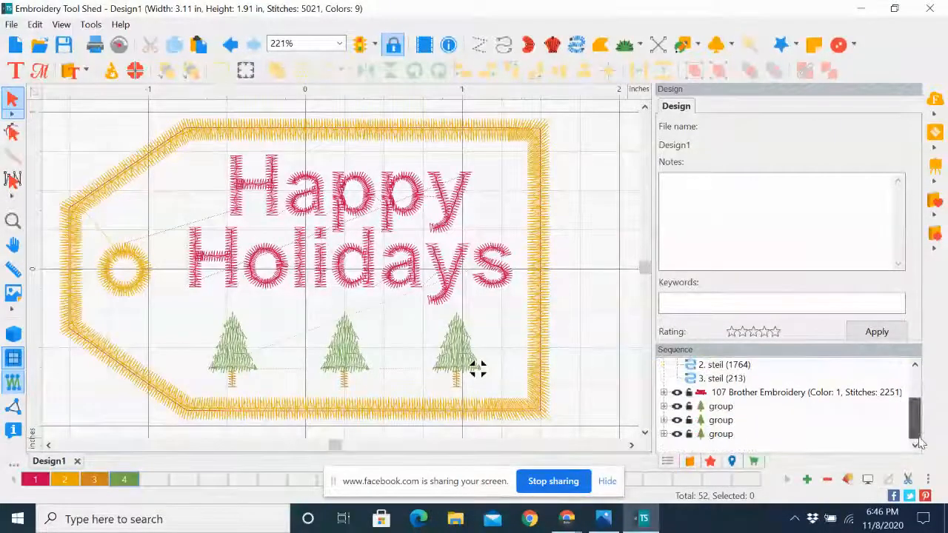
pyautogui.click(781, 393)
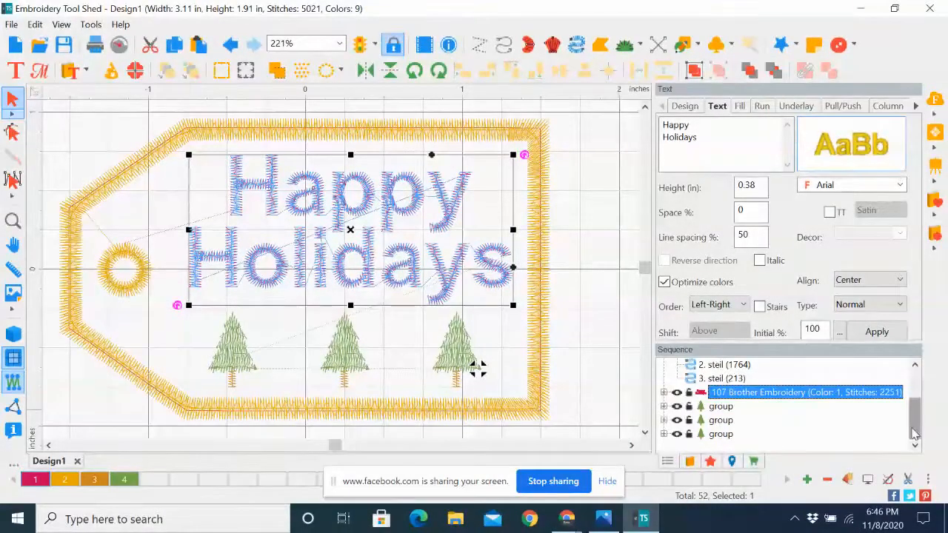
pyautogui.moveTo(913, 428)
pyautogui.mouseDown()
pyautogui.moveTo(915, 394)
pyautogui.moveTo(918, 427)
pyautogui.mouseUp()
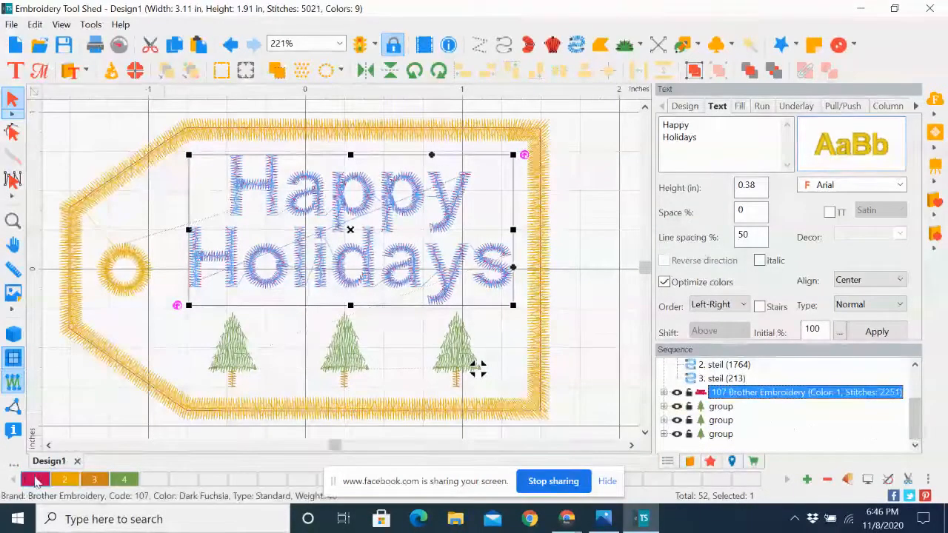
pyautogui.doubleClick(34, 481)
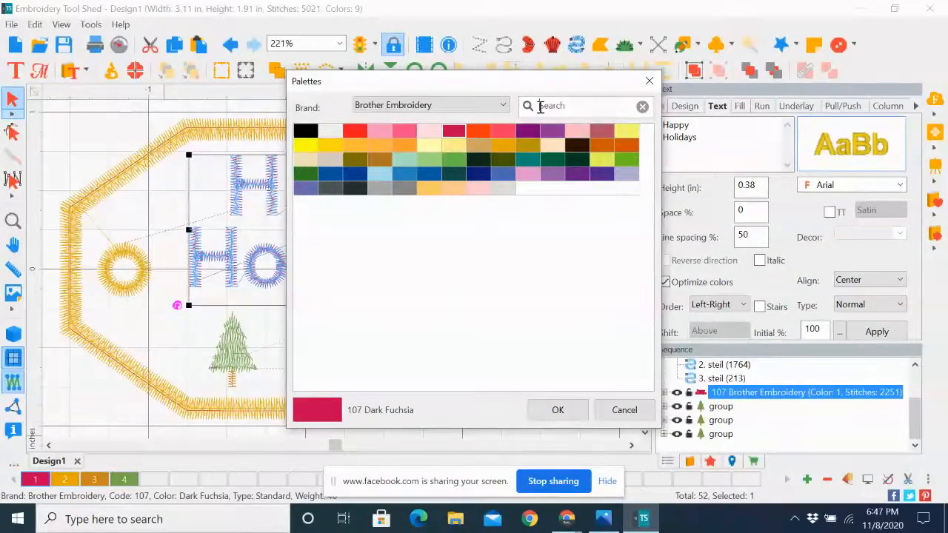
pyautogui.write('800')
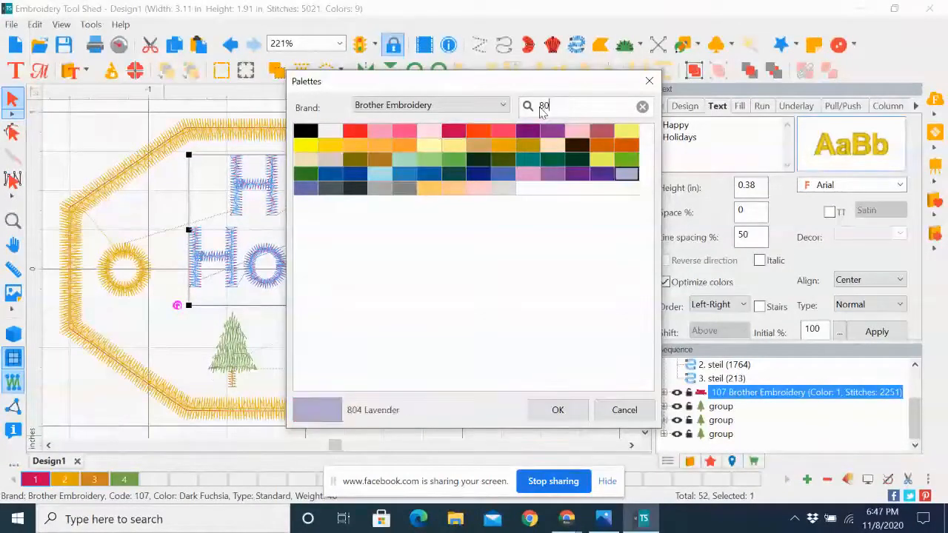
pyautogui.click(572, 407)
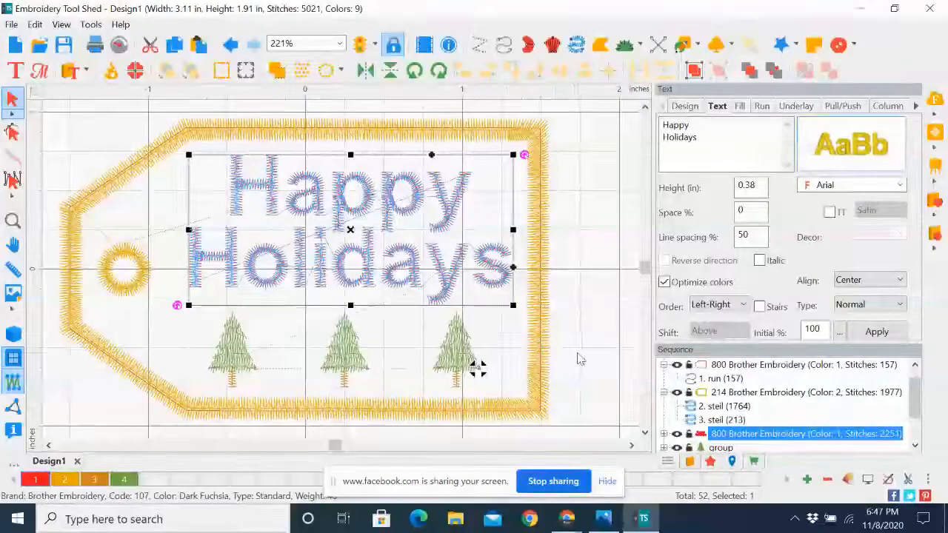
pyautogui.press('Escape')
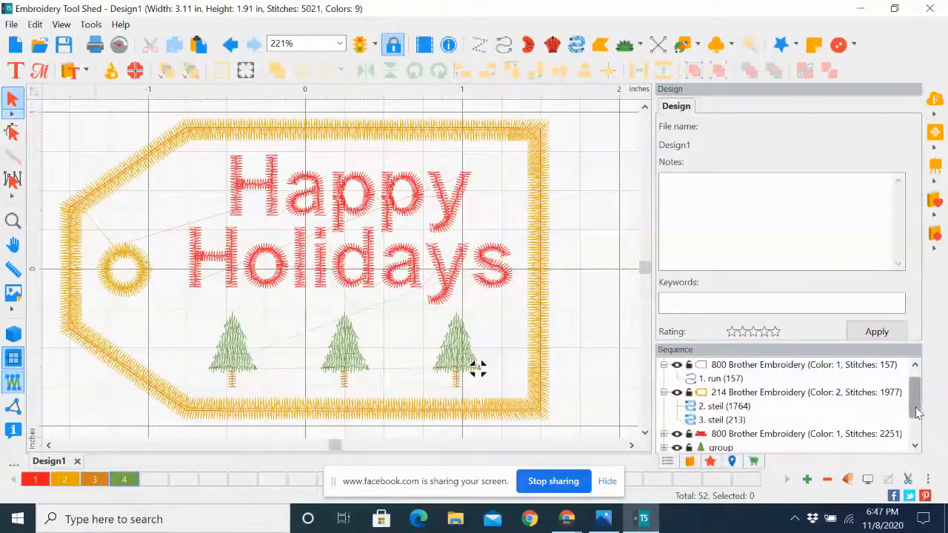
pyautogui.scroll(1, 916, 393)
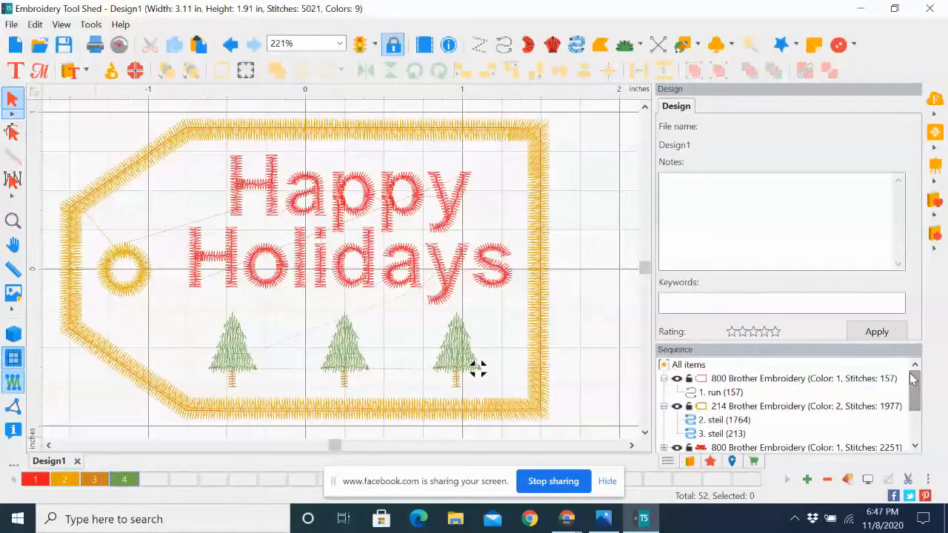
# Change the toffee thread of the tree trunks to Brother Embroidery 323 Light Brown.
pyautogui.moveTo(912, 379); pyautogui.dragTo(916, 405)
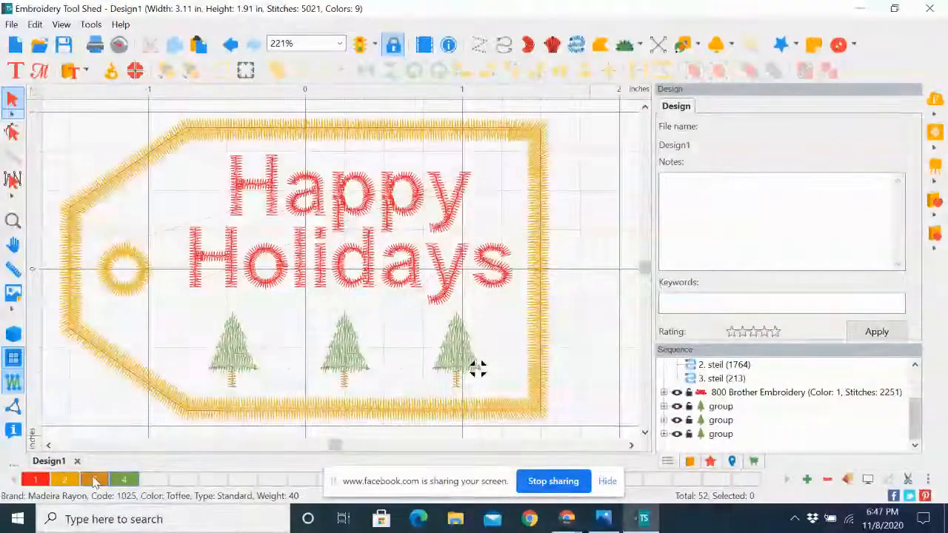
pyautogui.doubleClick(94, 481)
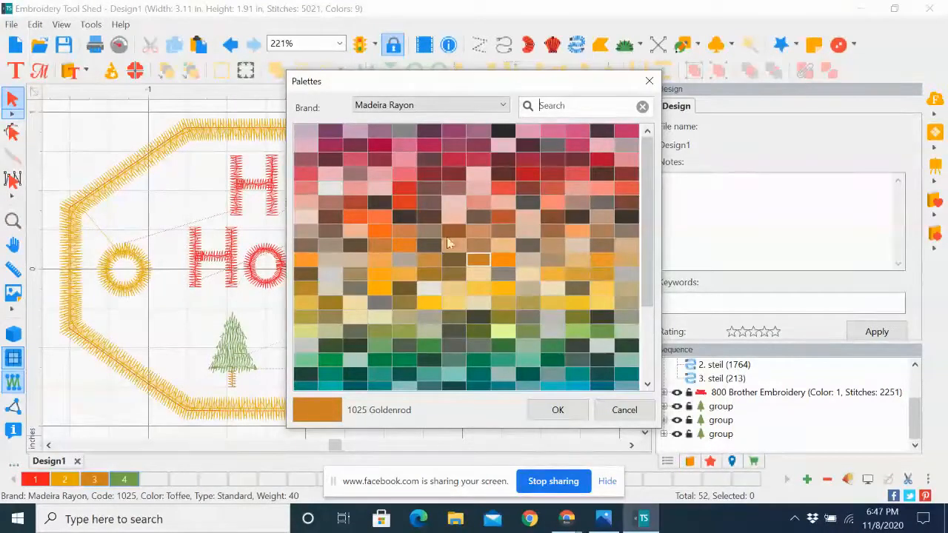
pyautogui.click(503, 108)
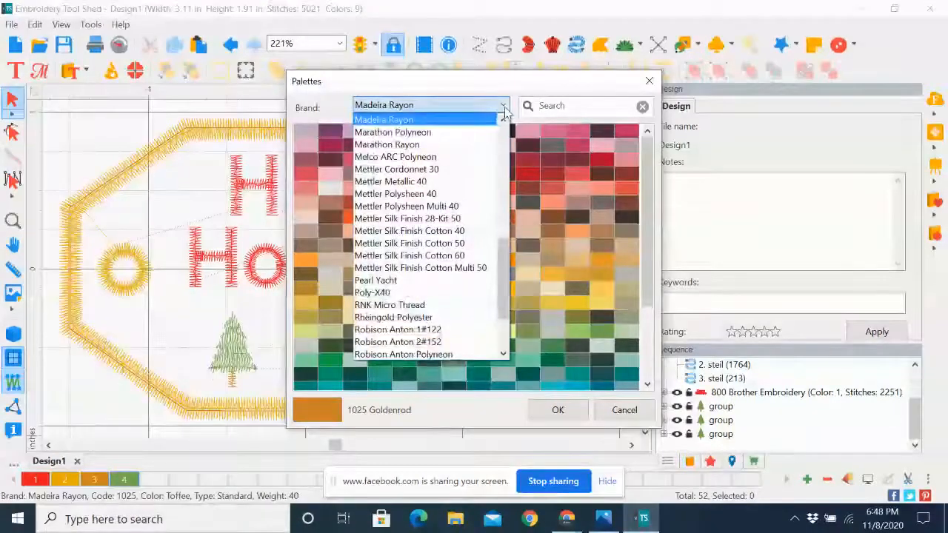
pyautogui.moveTo(504, 257); pyautogui.dragTo(505, 143)
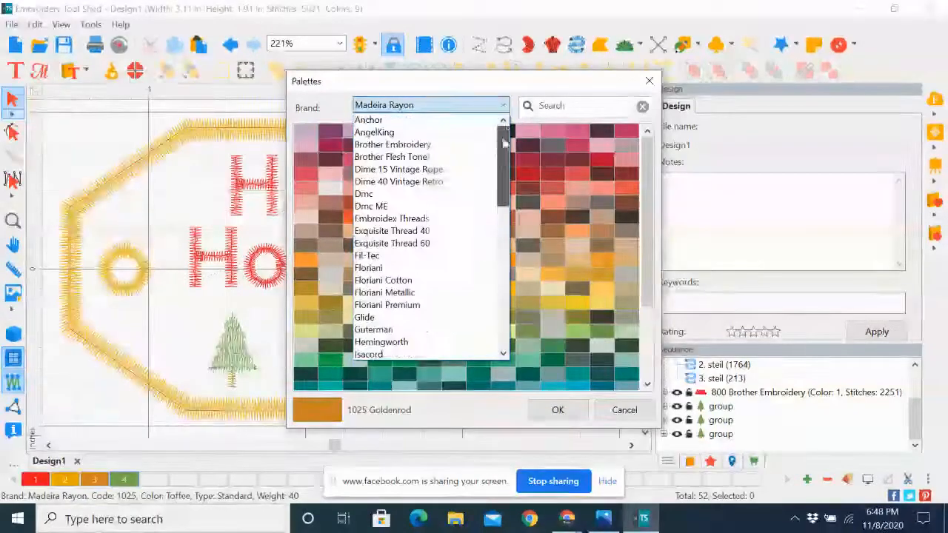
pyautogui.click(402, 146)
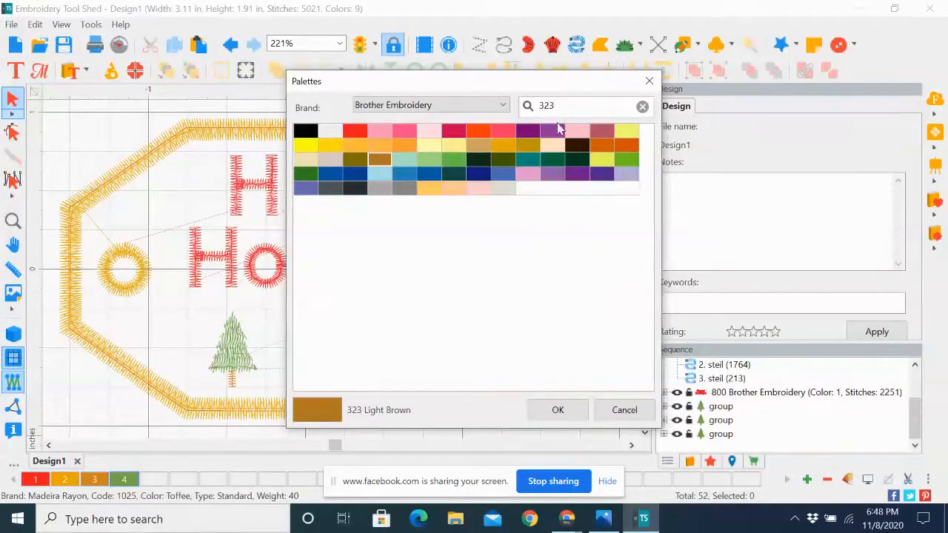
pyautogui.click(556, 411)
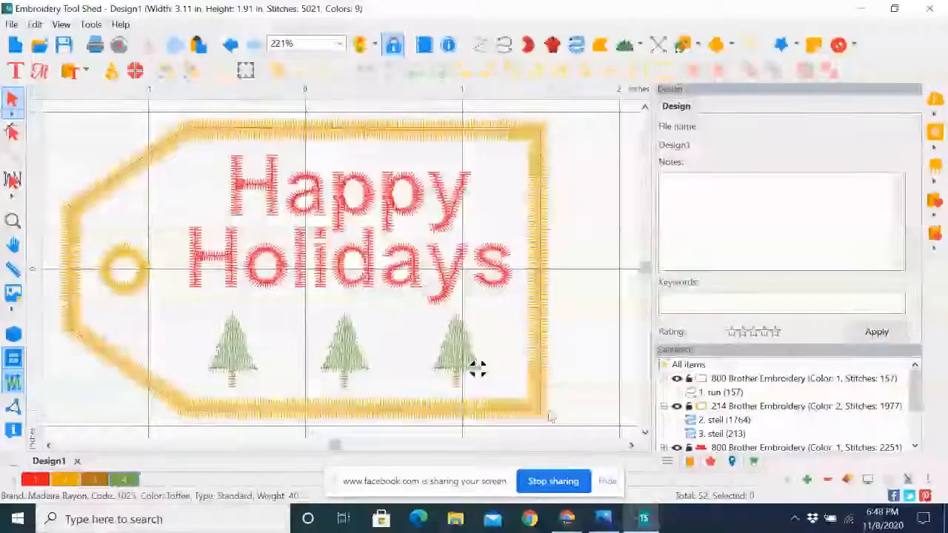
# Change the pine green thread of the three trees to Brother Embroidery 507 Emerald Green.
pyautogui.doubleClick(125, 480)
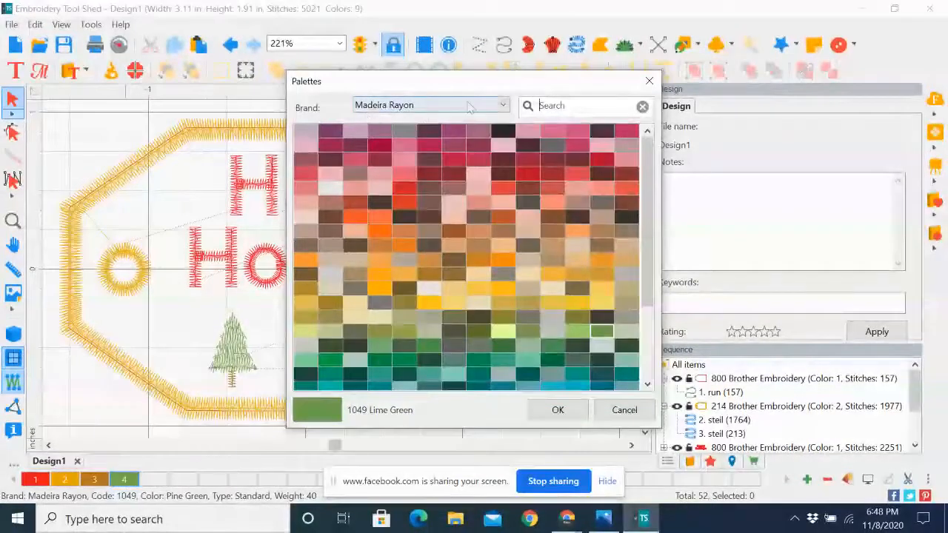
pyautogui.click(503, 108)
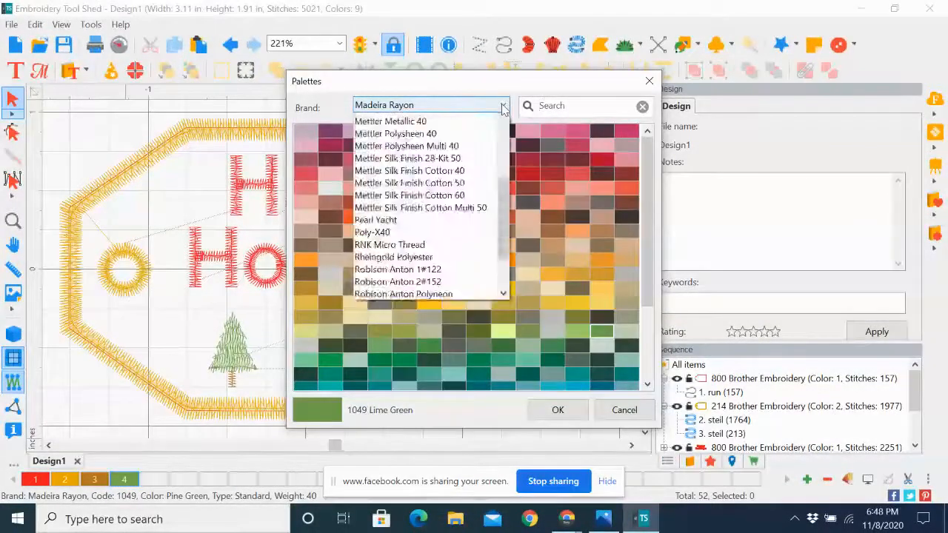
pyautogui.moveTo(507, 265); pyautogui.dragTo(503, 144)
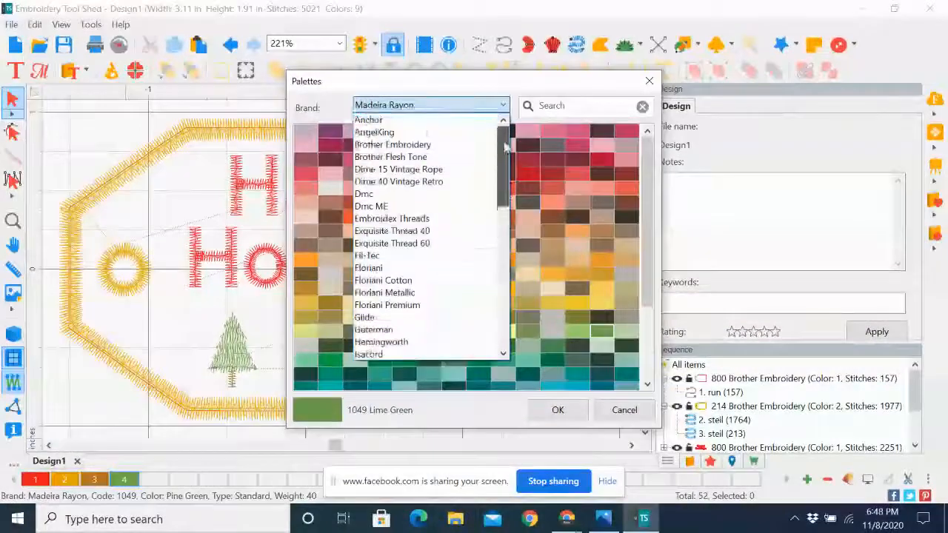
pyautogui.click(419, 146)
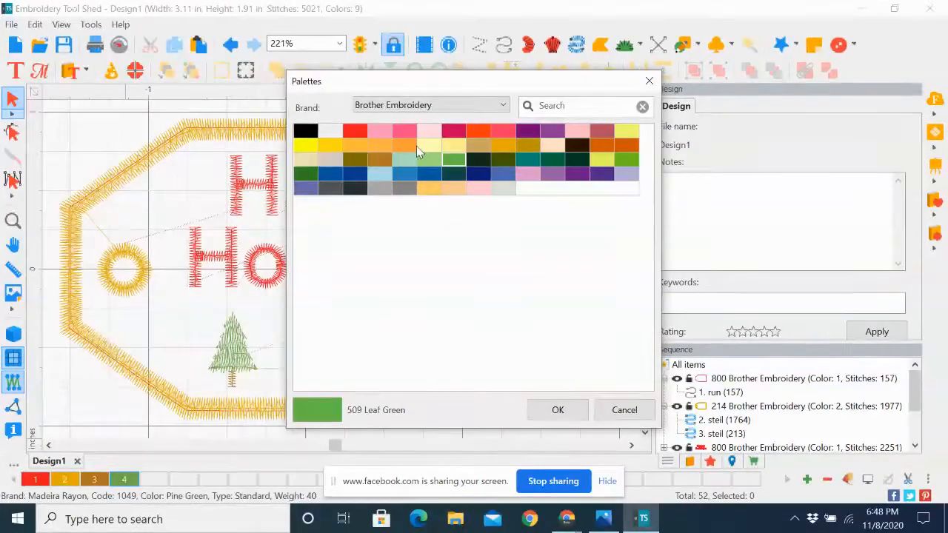
pyautogui.click(545, 106)
pyautogui.write('507')
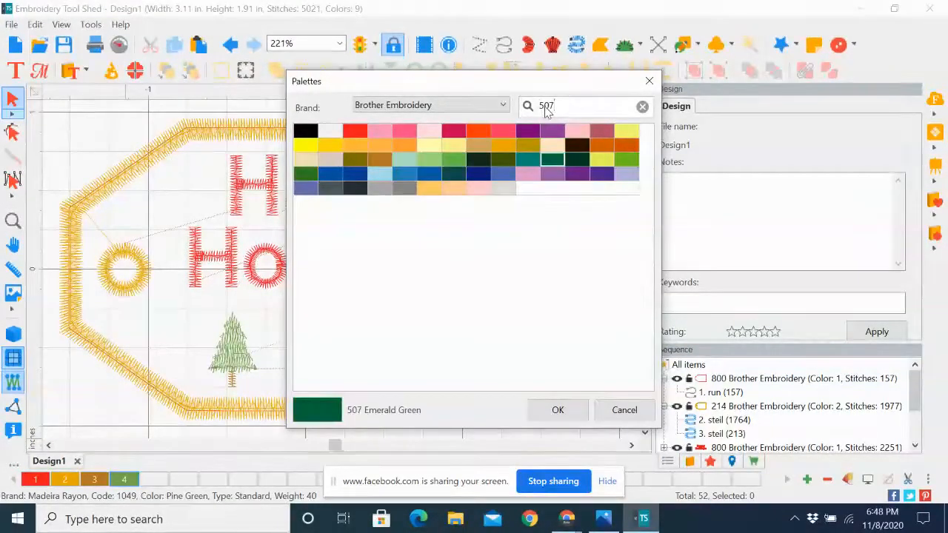
pyautogui.click(558, 411)
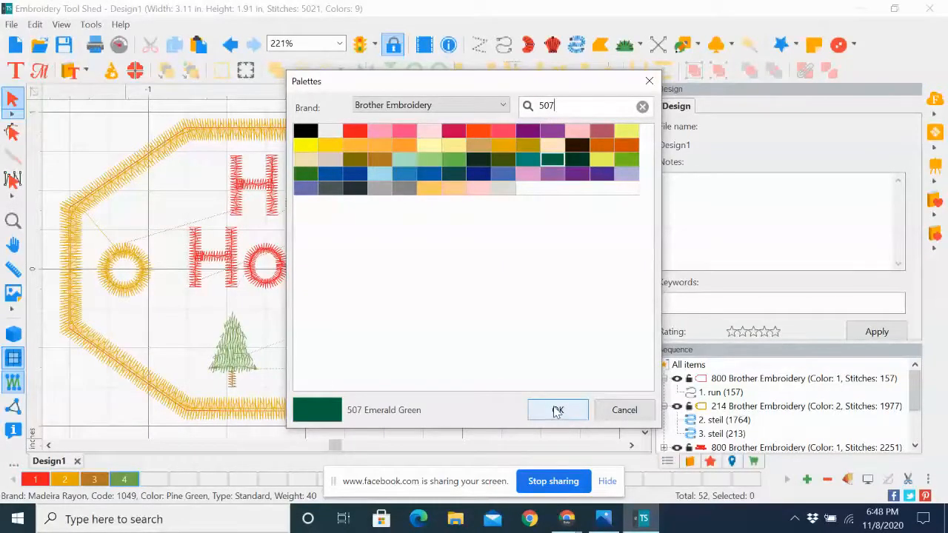
pyautogui.click(558, 411)
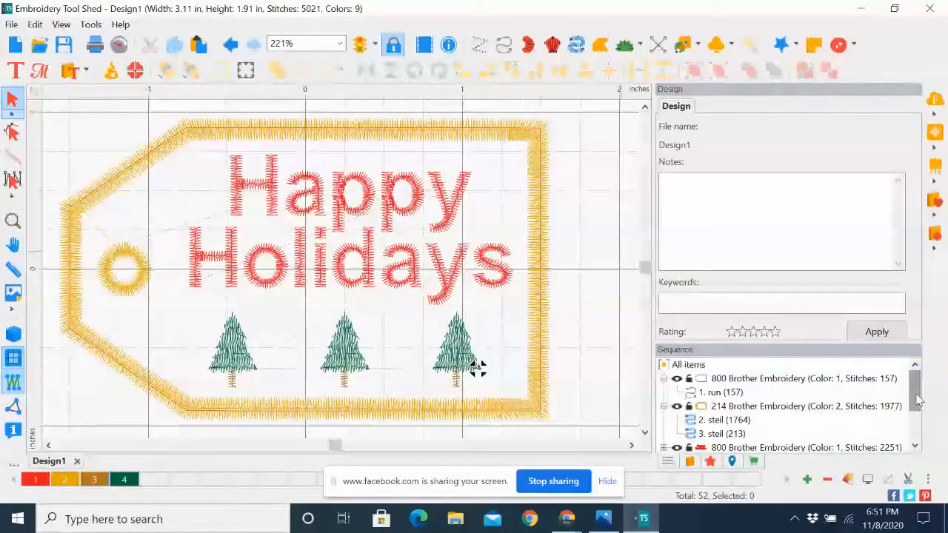
# Move the Happy Holidays lettering to the start of the stitching sequence, ahead of the run outline.
pyautogui.moveTo(916, 395); pyautogui.dragTo(917, 416)
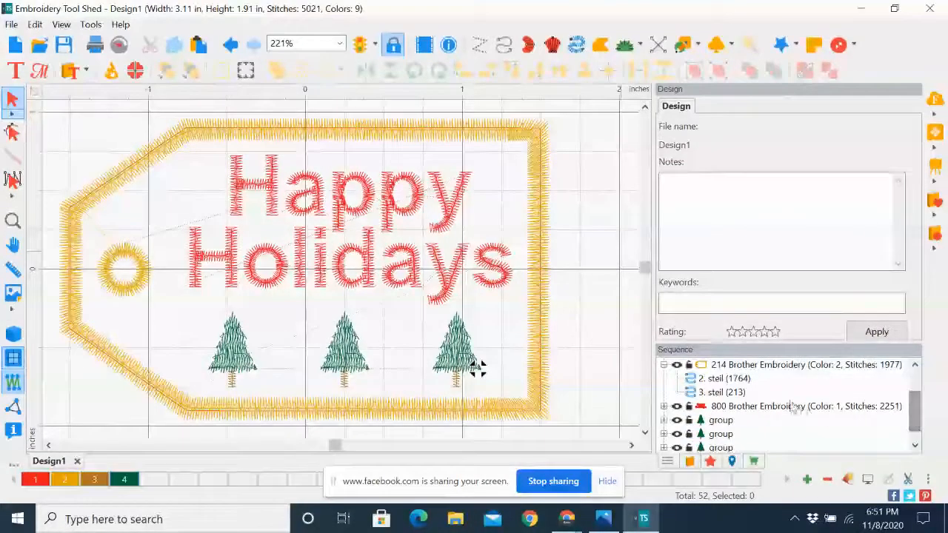
pyautogui.click(759, 410)
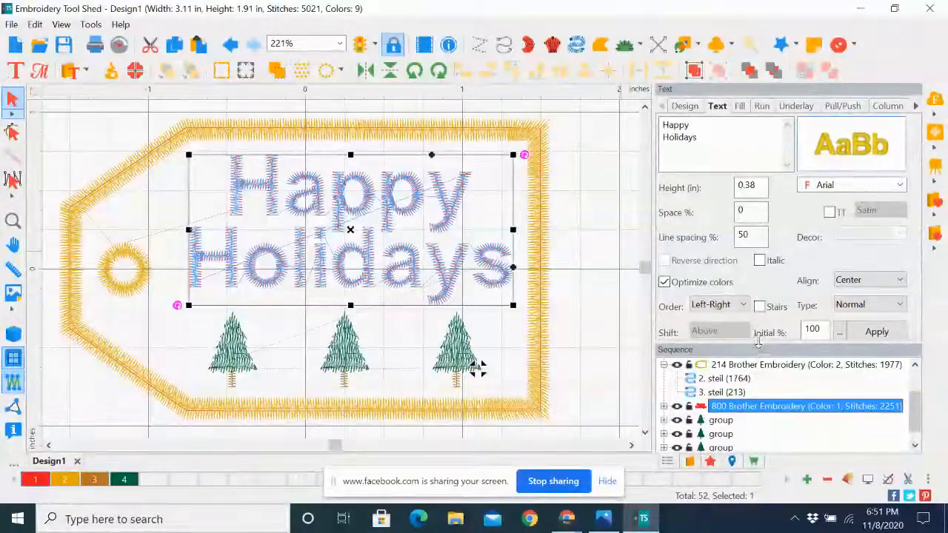
pyautogui.moveTo(757, 342); pyautogui.dragTo(759, 243)
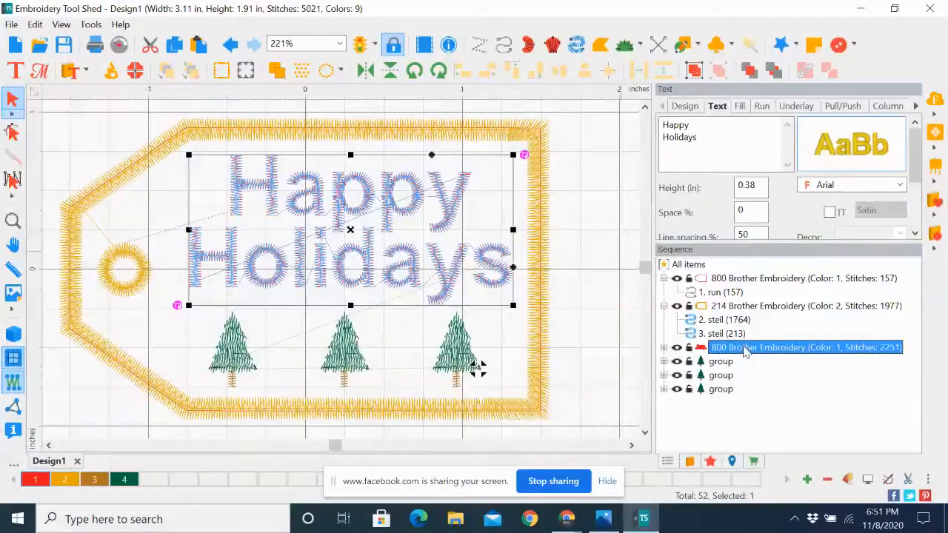
pyautogui.moveTo(746, 352); pyautogui.dragTo(700, 270)
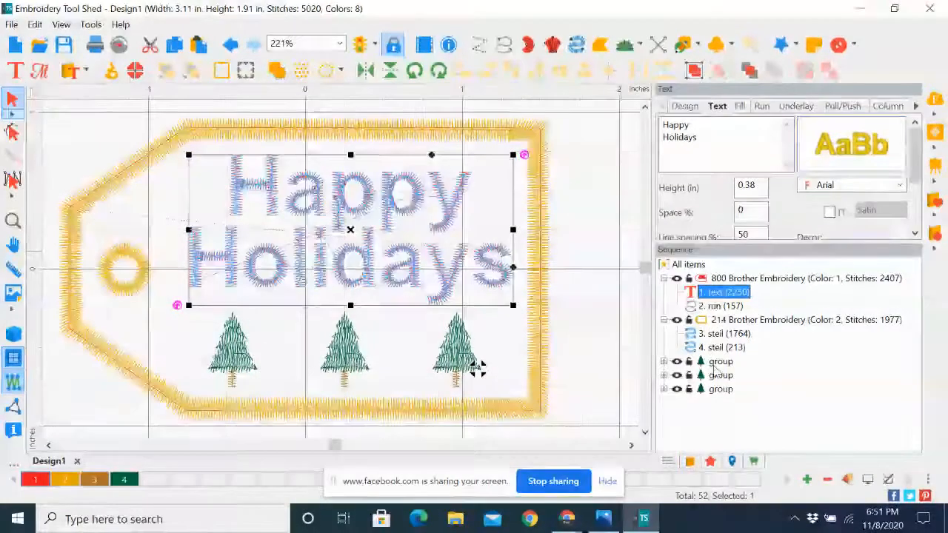
# Move the three tree groups together in the stitching sequence to directly after the lettering, ahead of the run outline, and deselect them.
pyautogui.click(717, 363)
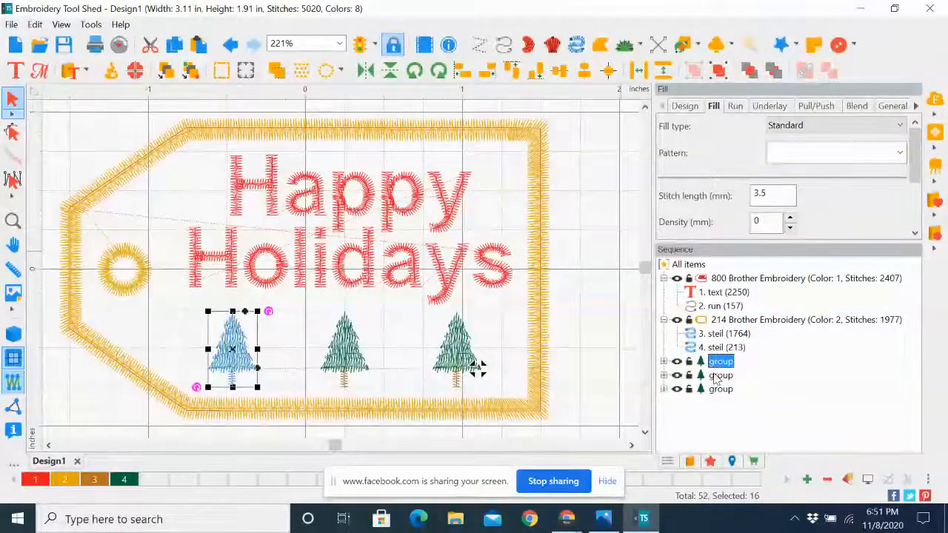
pyautogui.keyDown('ctrl'); pyautogui.click(718, 375); pyautogui.keyUp('ctrl')
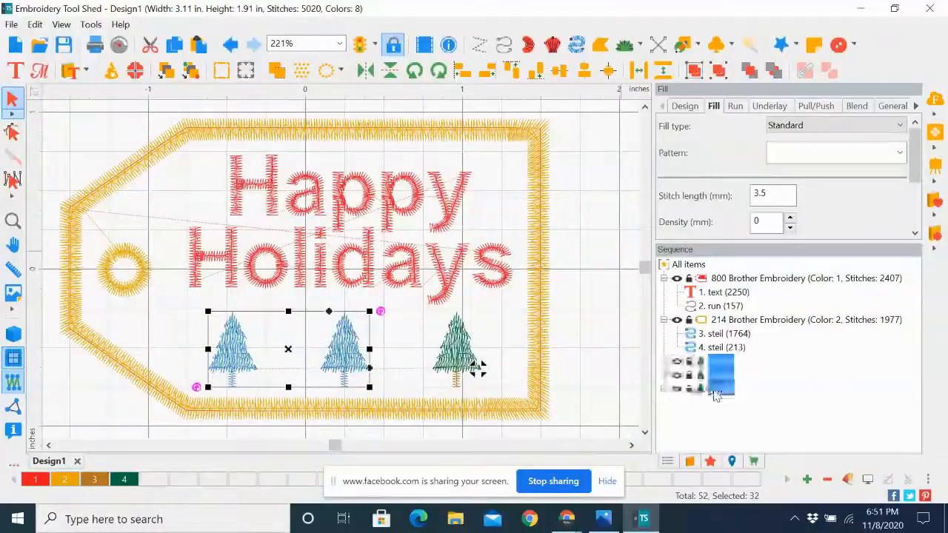
pyautogui.keyDown('ctrl'); pyautogui.click(715, 390); pyautogui.keyUp('ctrl')
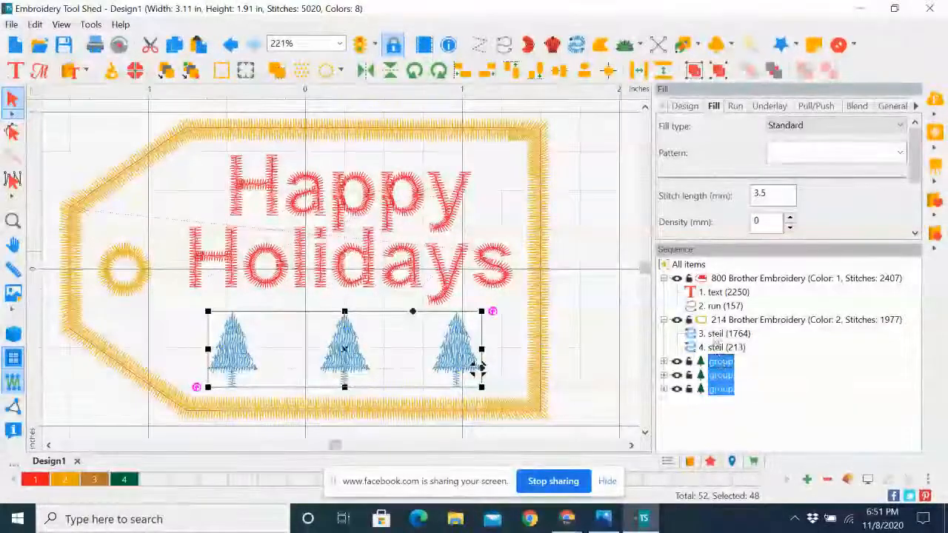
pyautogui.click(724, 294)
pyautogui.click(724, 294)
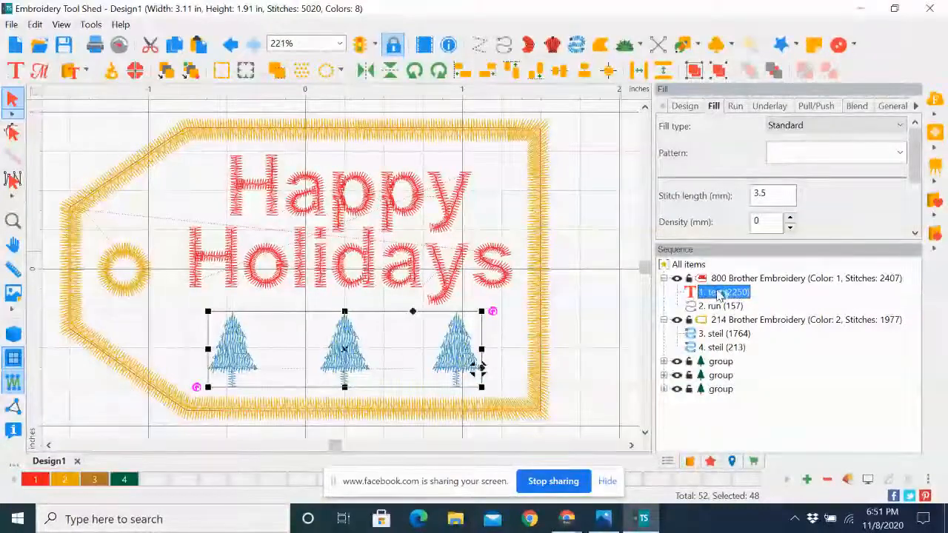
pyautogui.moveTo(720, 296); pyautogui.dragTo(719, 296)
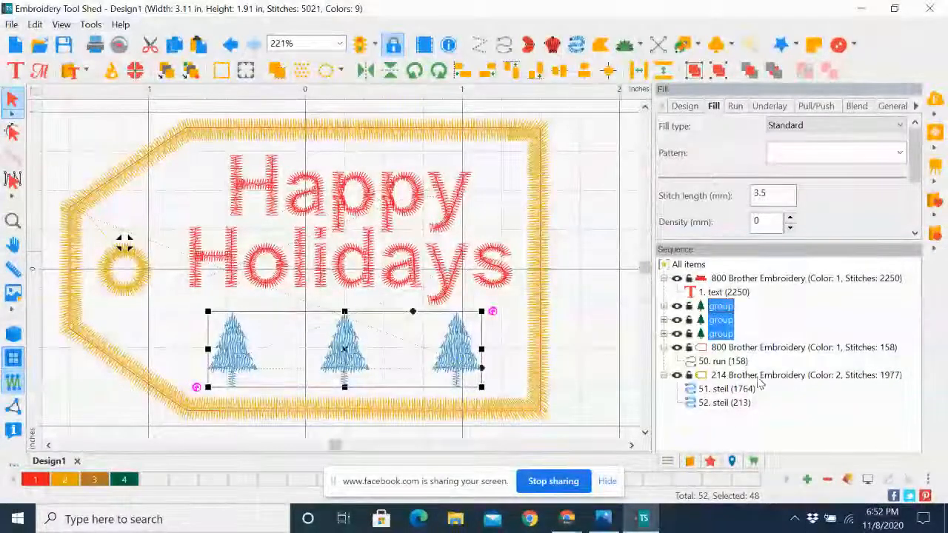
pyautogui.click(616, 312)
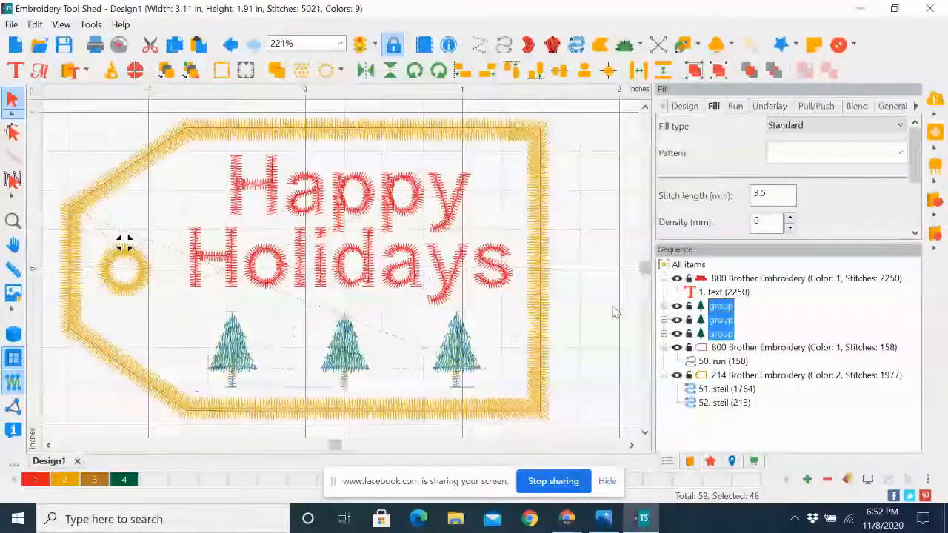
# Check the thread colours inside the first tree group, and resequence the whole design by color.
pyautogui.click(722, 307)
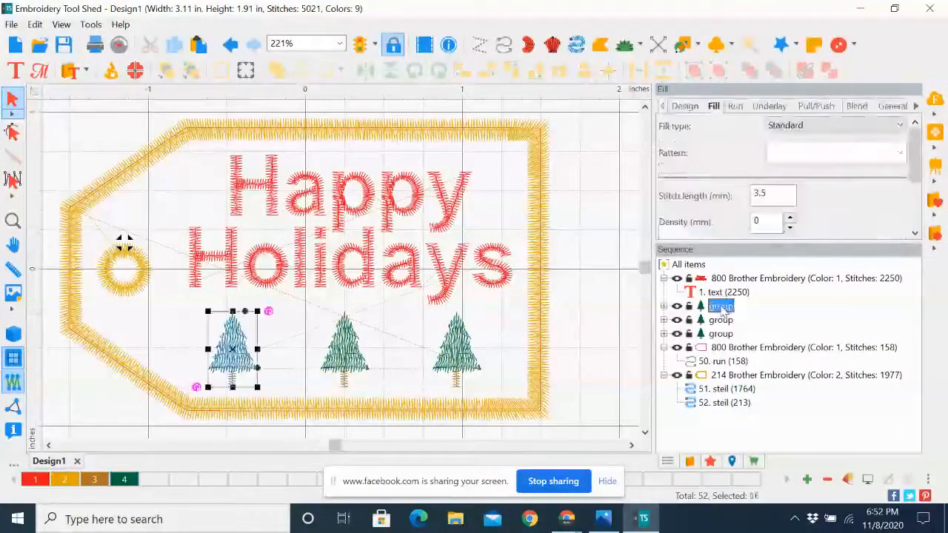
pyautogui.click(665, 307)
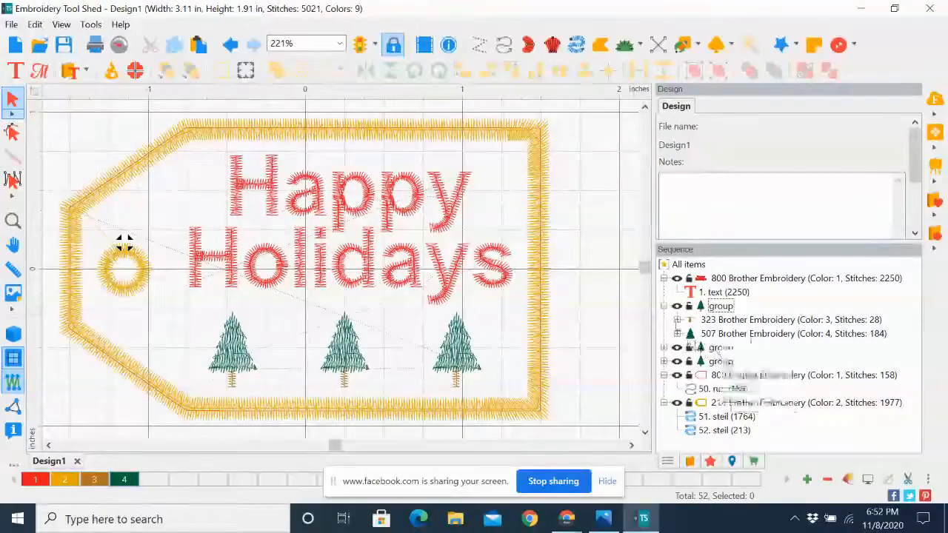
pyautogui.click(663, 305)
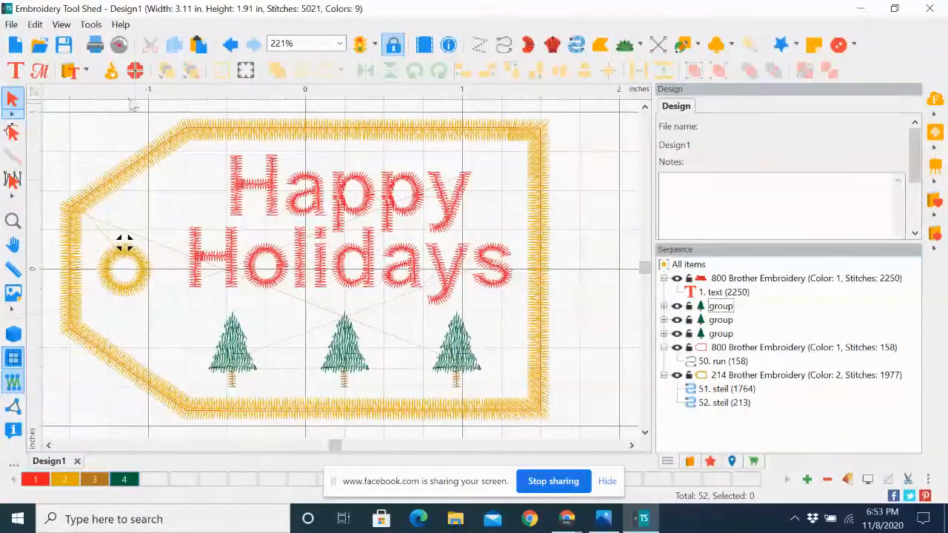
pyautogui.click(35, 25)
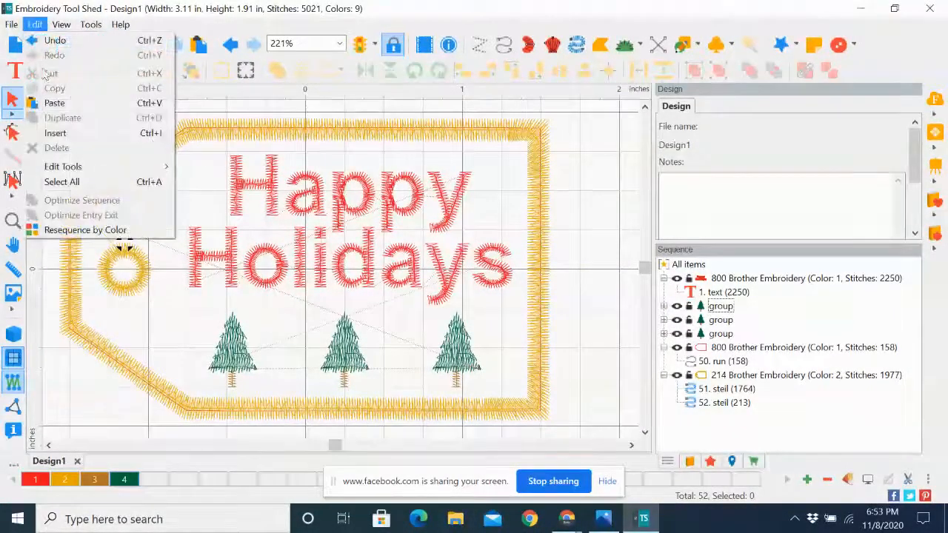
pyautogui.click(76, 231)
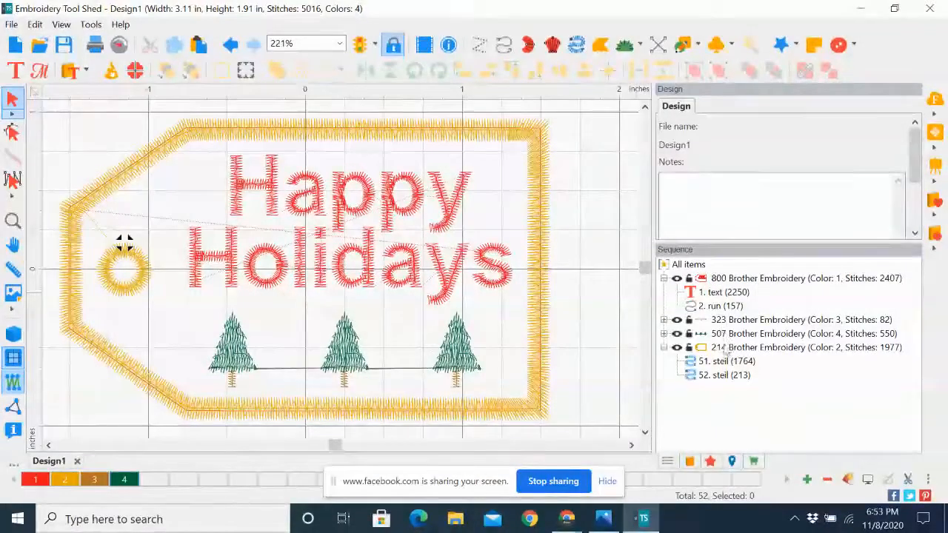
# Move the run outline to after the green tree stitching and before the gold border, and collapse the outline and border entries in the sequence.
pyautogui.click(716, 308)
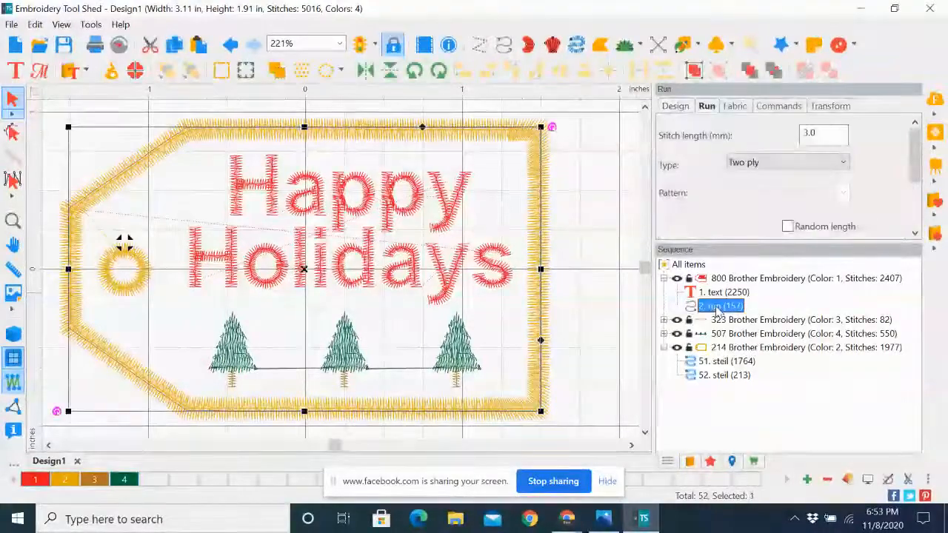
pyautogui.click(718, 334)
pyautogui.moveTo(716, 333); pyautogui.dragTo(717, 336)
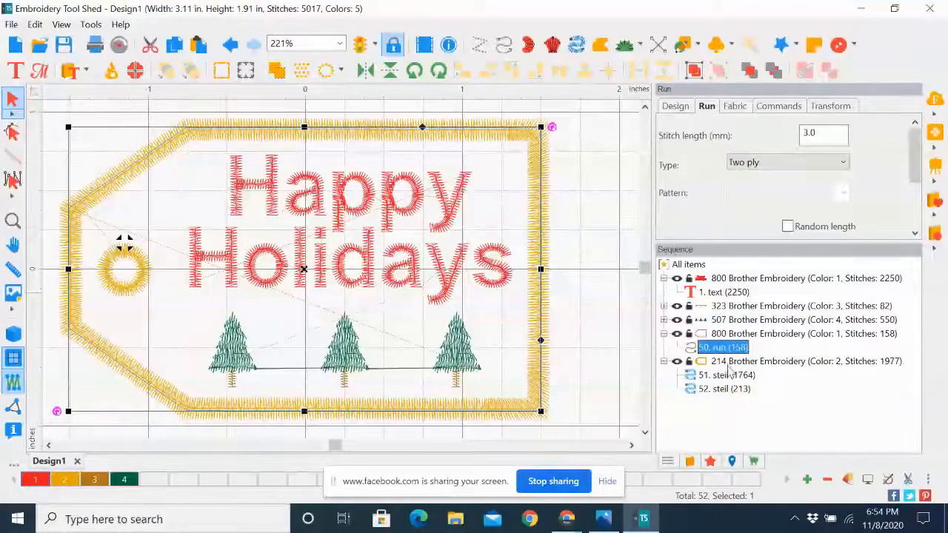
pyautogui.click(664, 334)
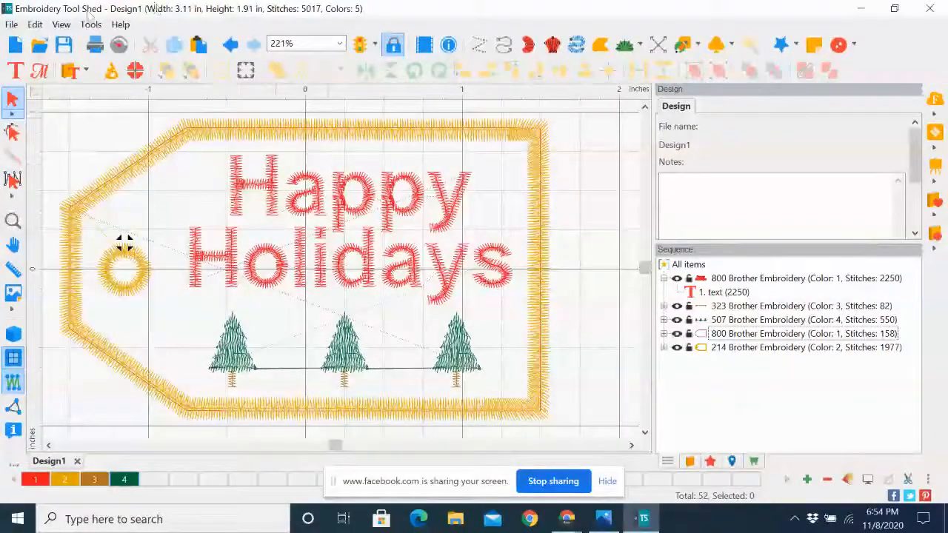
# Save the design to the Desktop as Happy Holidays in the Inspiration Series (C2S) format.
pyautogui.click(12, 23)
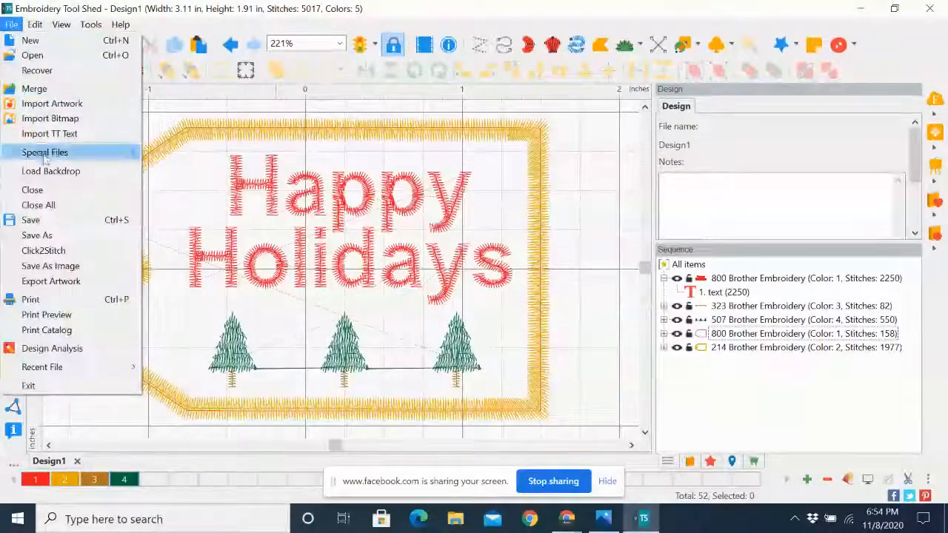
pyautogui.click(50, 237)
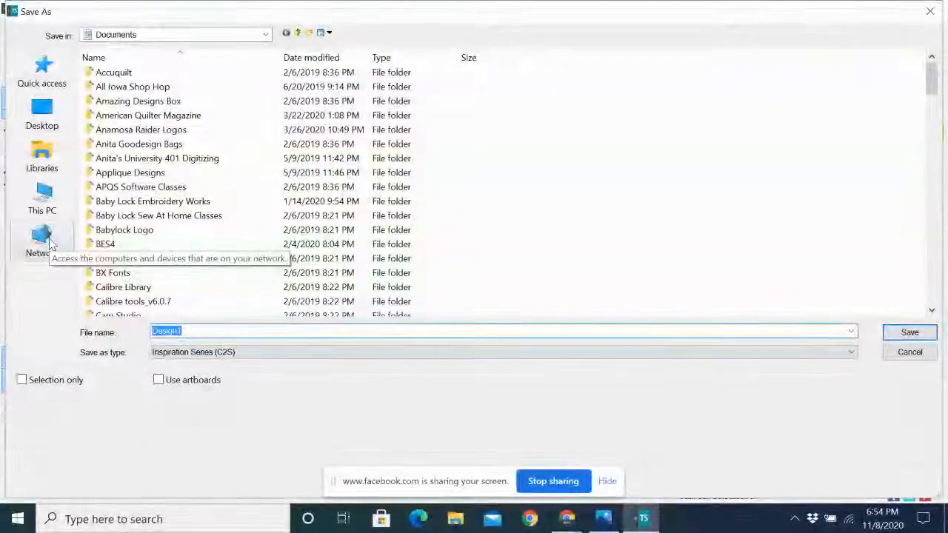
pyautogui.write('Happy Holidays')
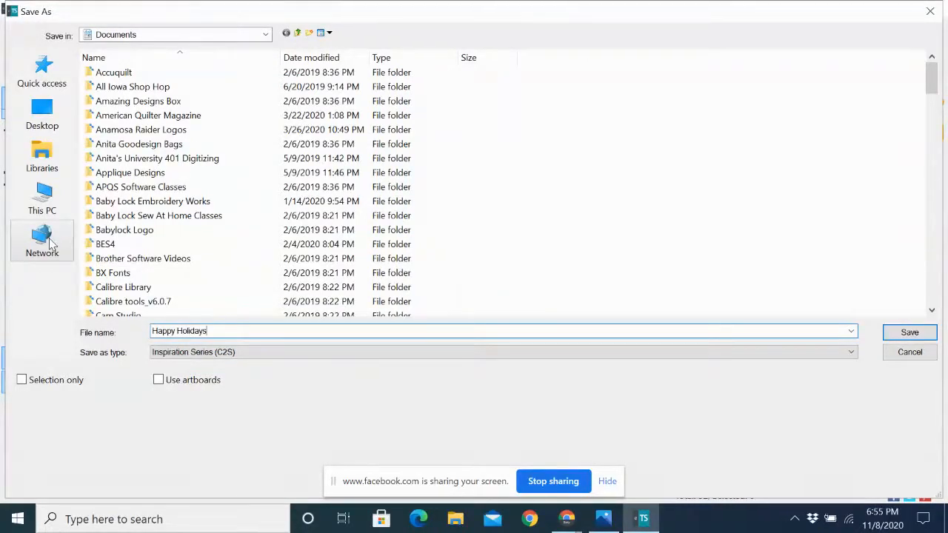
pyautogui.click(43, 109)
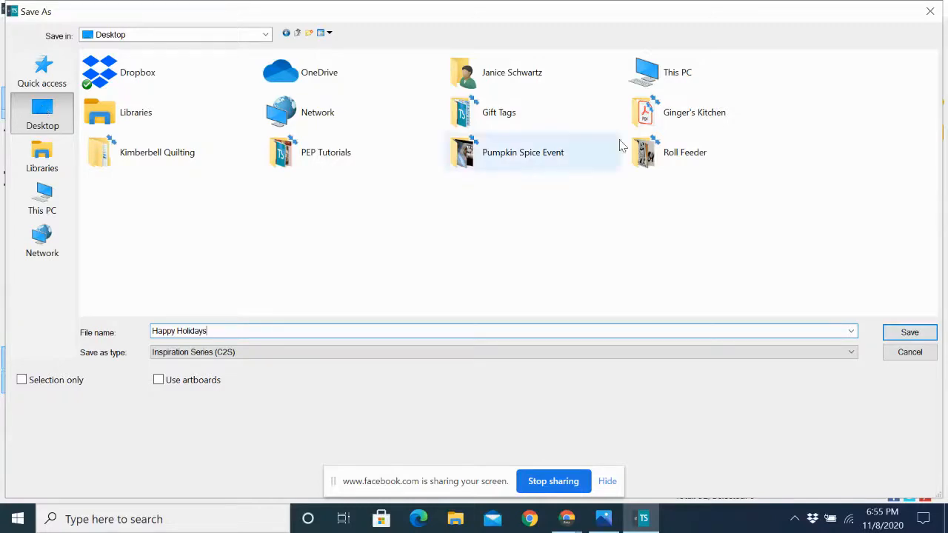
pyautogui.click(909, 333)
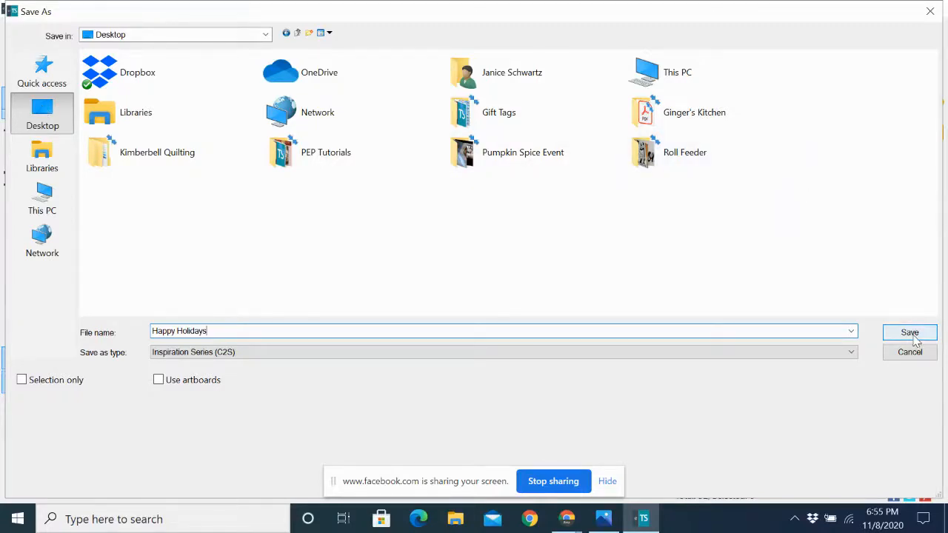
pyautogui.click(916, 338)
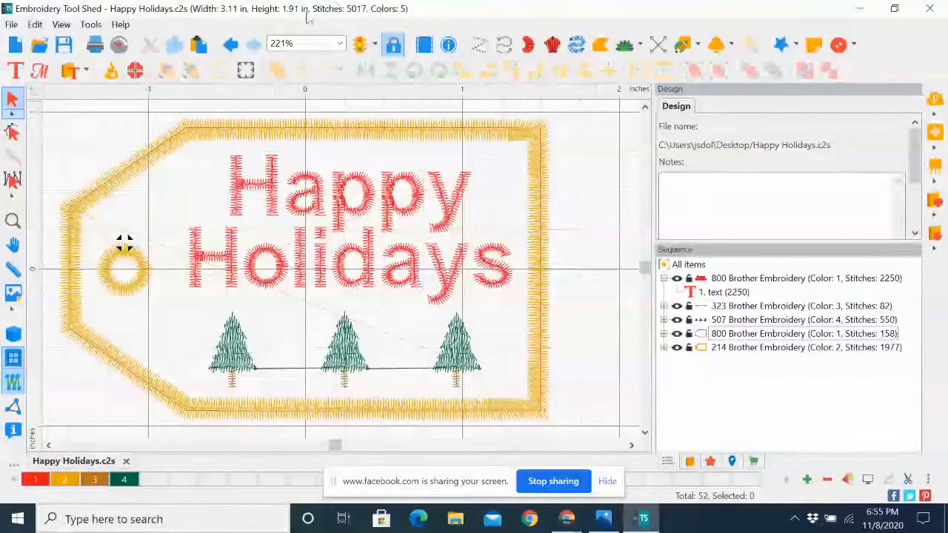
# Check which machine file formats the design can be saved in, and leave without saving another copy.
pyautogui.click(12, 24)
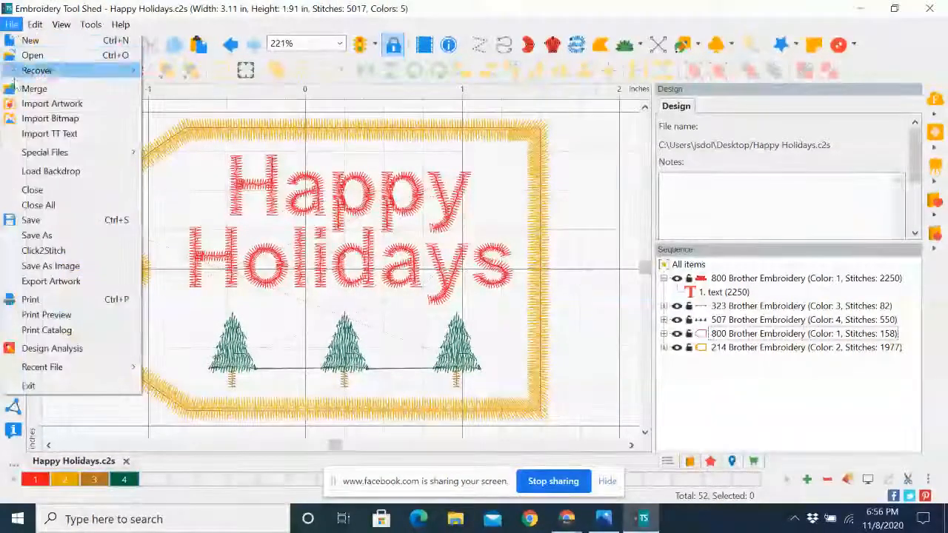
pyautogui.click(36, 235)
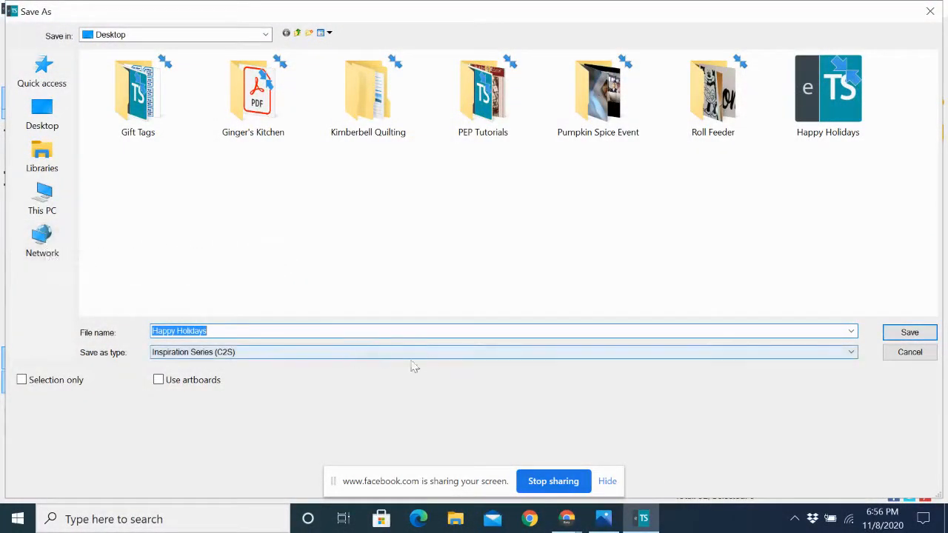
pyautogui.click(850, 354)
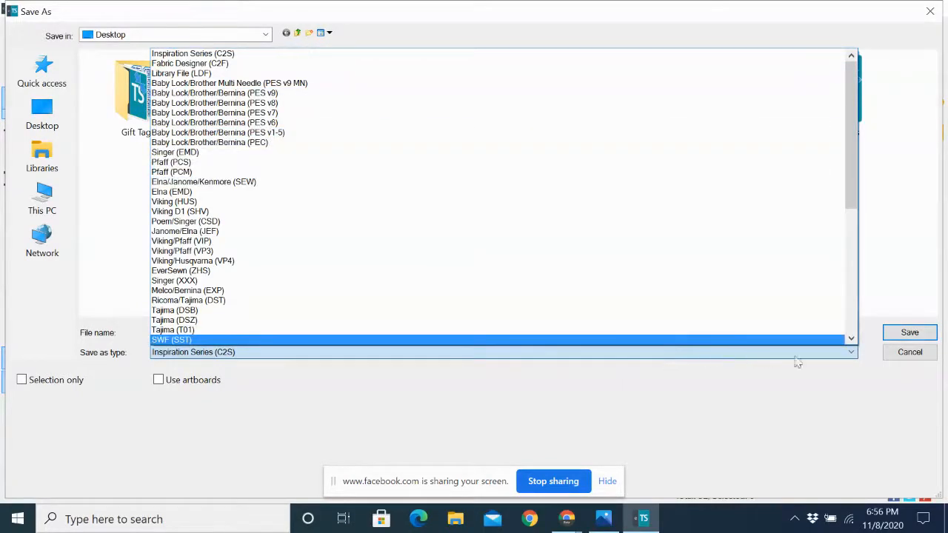
pyautogui.click(911, 354)
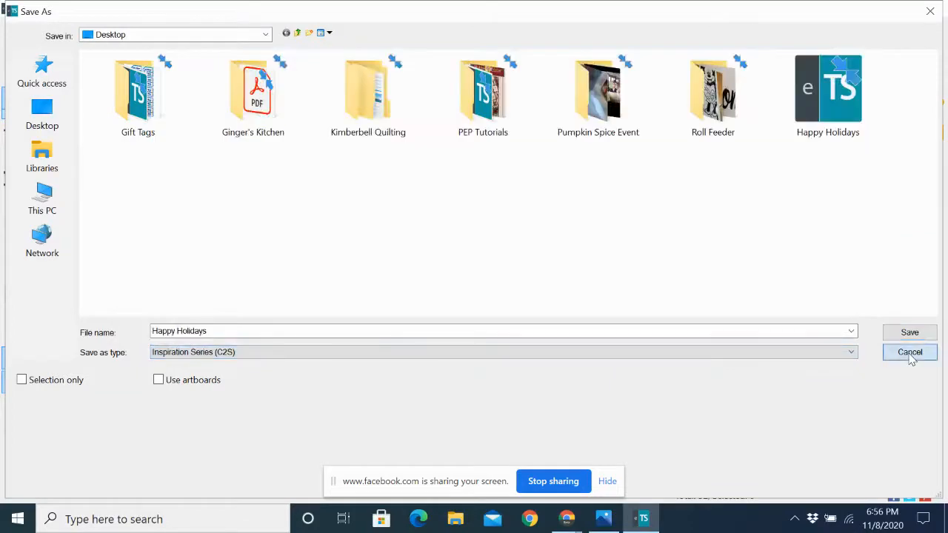
pyautogui.click(911, 354)
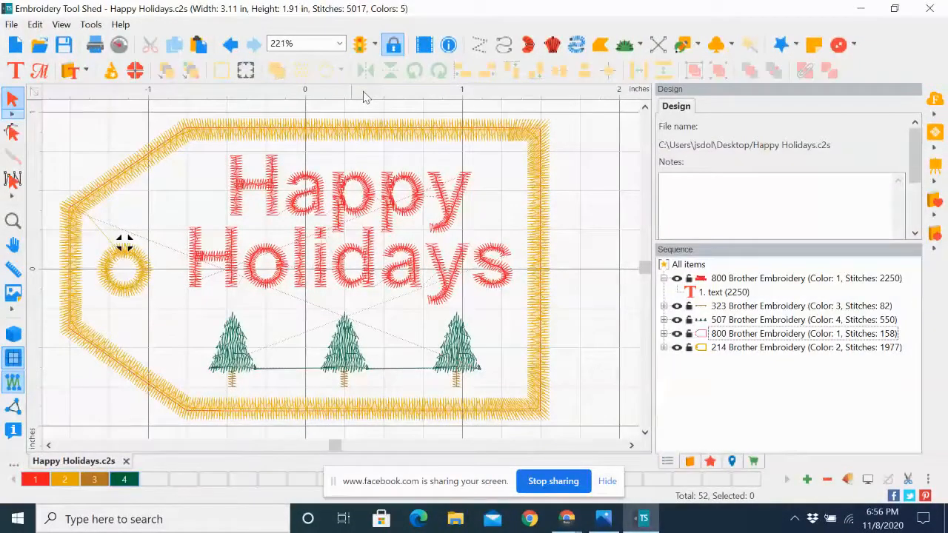
# Switch the measurement units to metric and show the BabyLock-Brother 200x300 hoop around the design.
pyautogui.rightClick(364, 97)
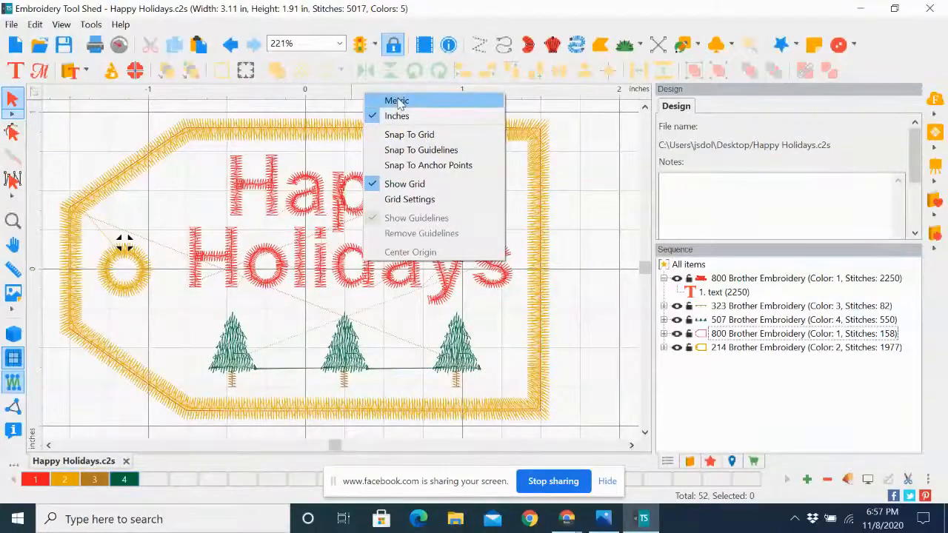
pyautogui.click(397, 102)
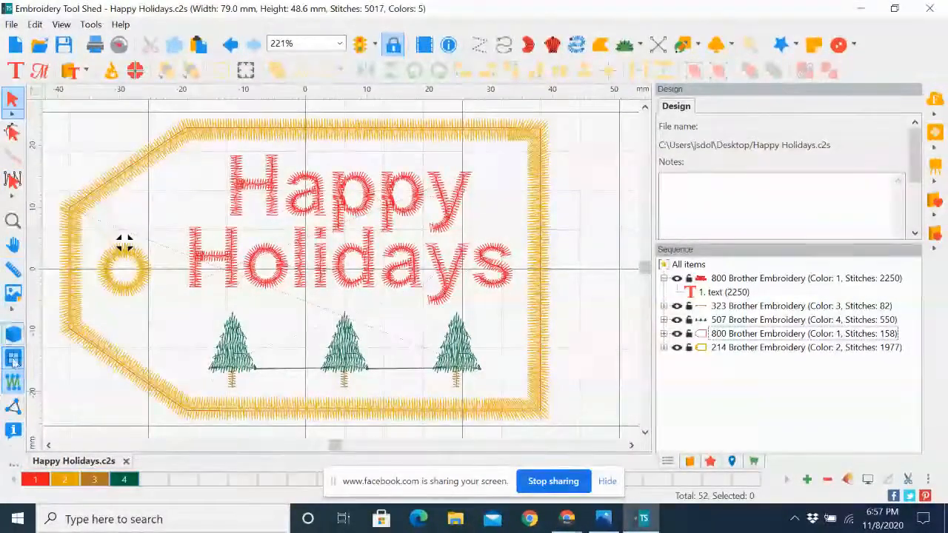
pyautogui.click(13, 431)
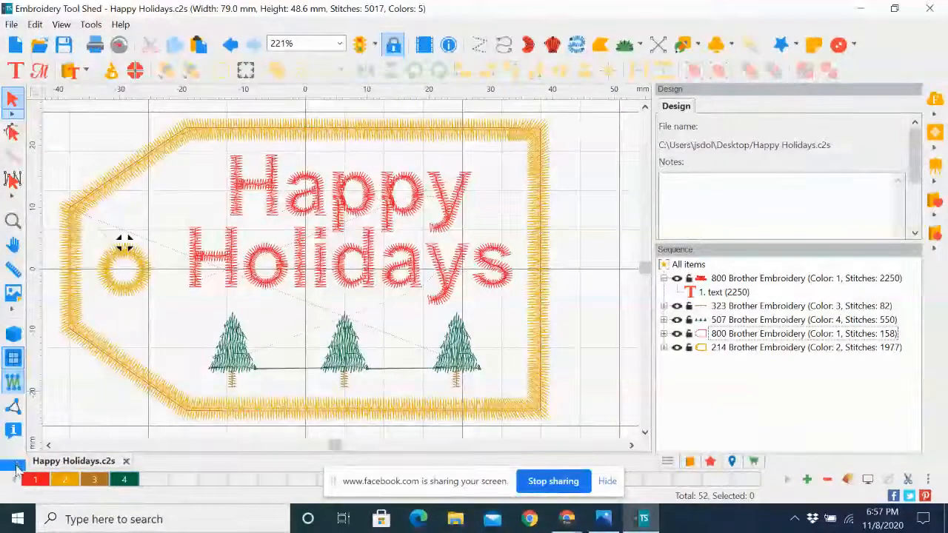
pyautogui.click(15, 471)
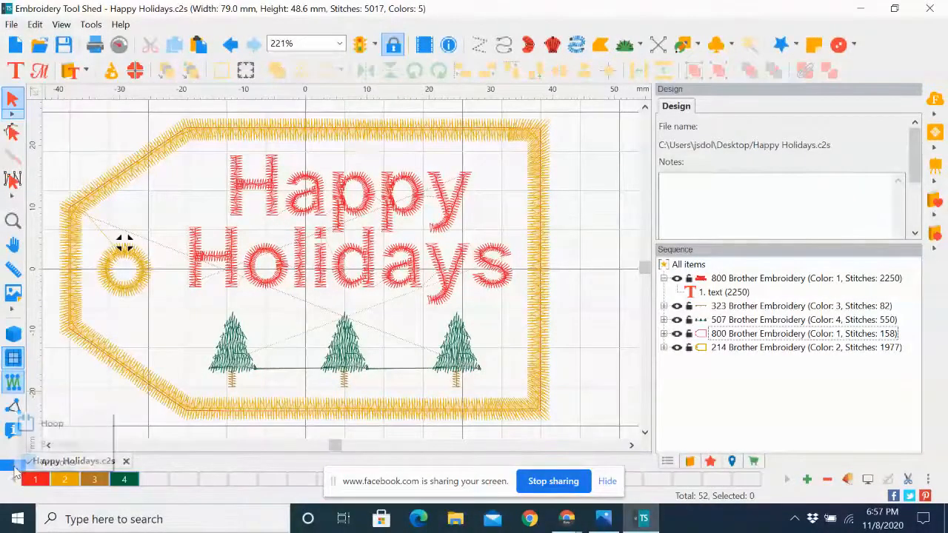
pyautogui.click(52, 425)
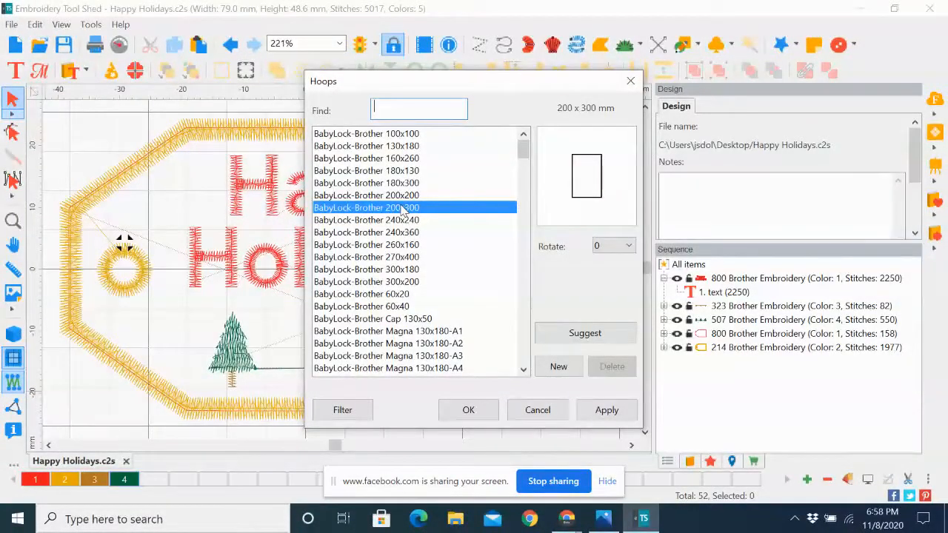
pyautogui.click(469, 410)
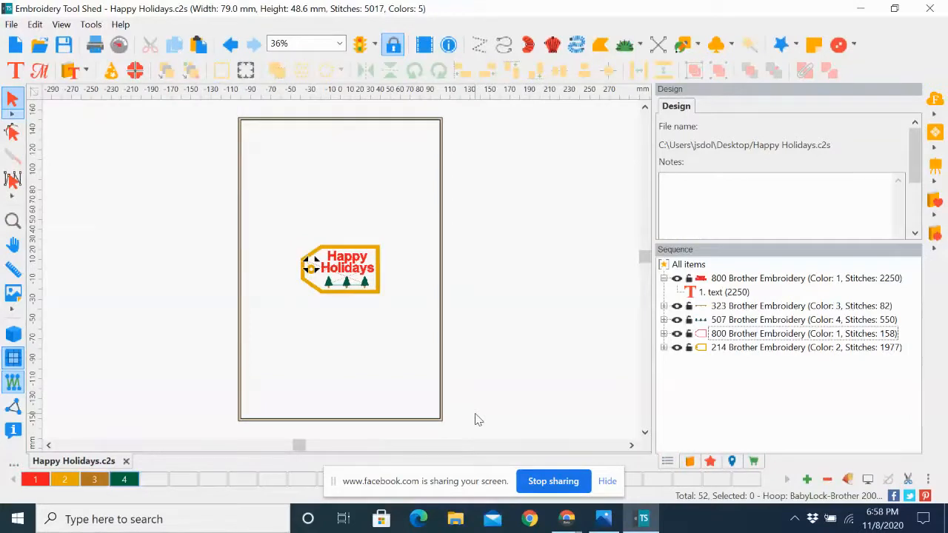
# Select the entire gift tag and move it into the upper-left corner of the hoop.
pyautogui.click(35, 25)
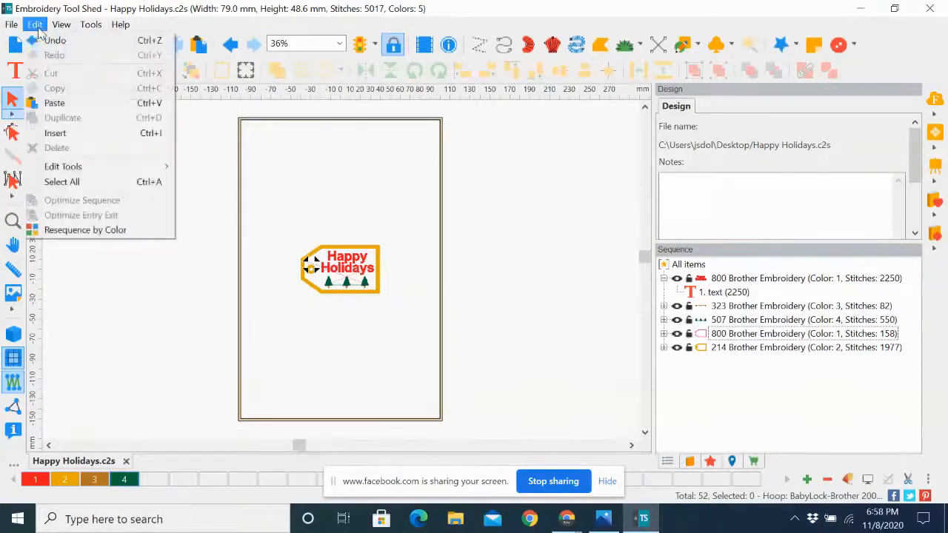
pyautogui.click(65, 185)
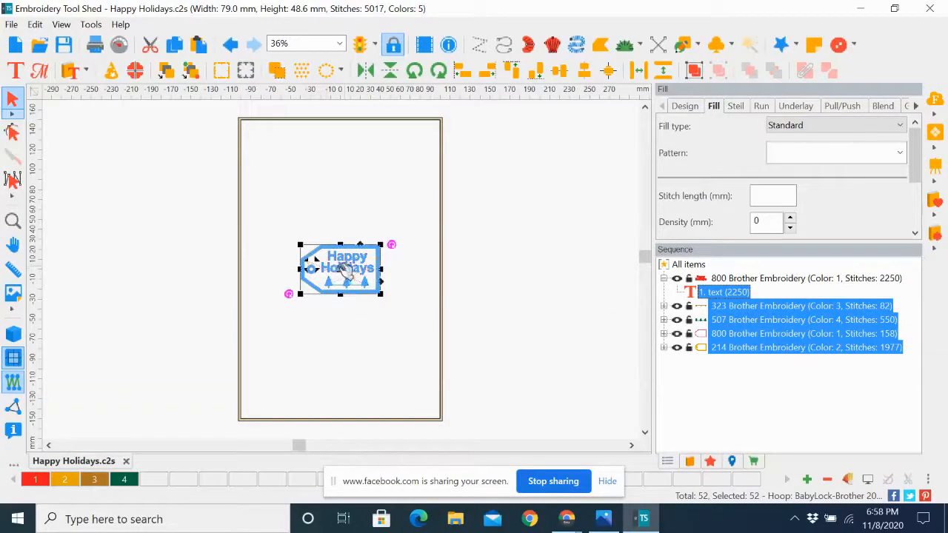
pyautogui.moveTo(349, 271); pyautogui.dragTo(298, 158)
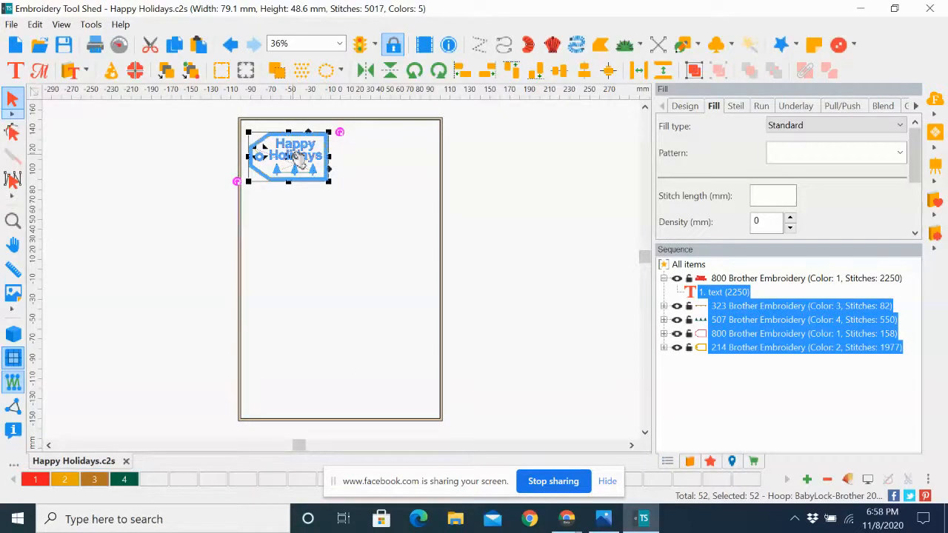
pyautogui.click(92, 25)
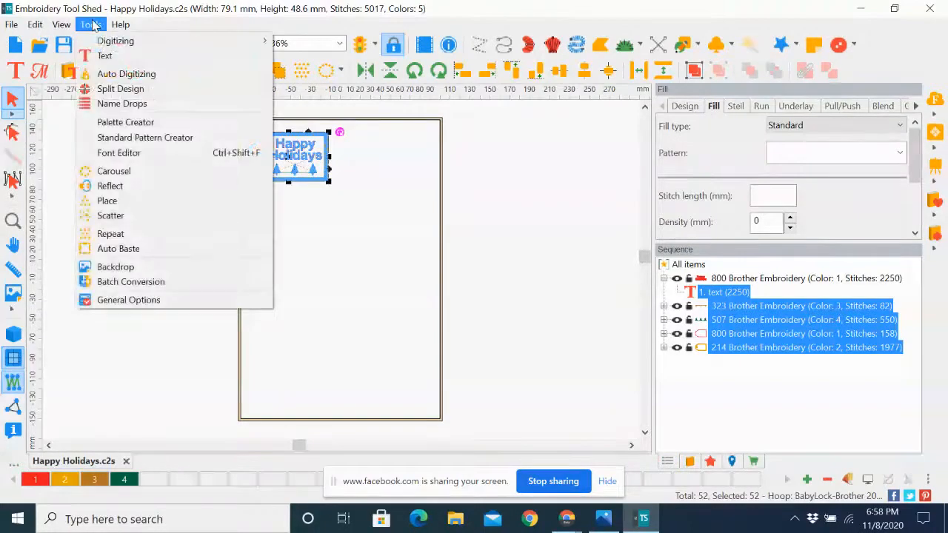
pyautogui.click(116, 237)
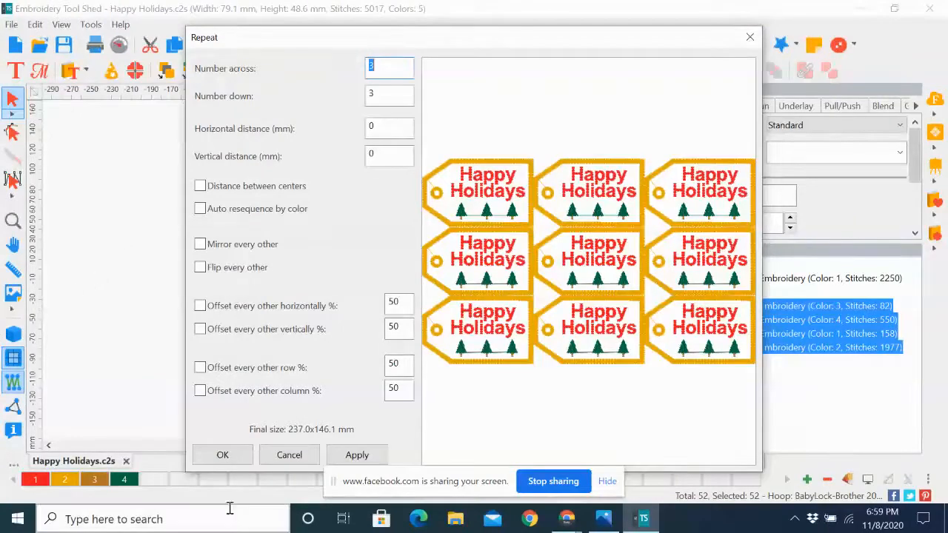
pyautogui.click(289, 454)
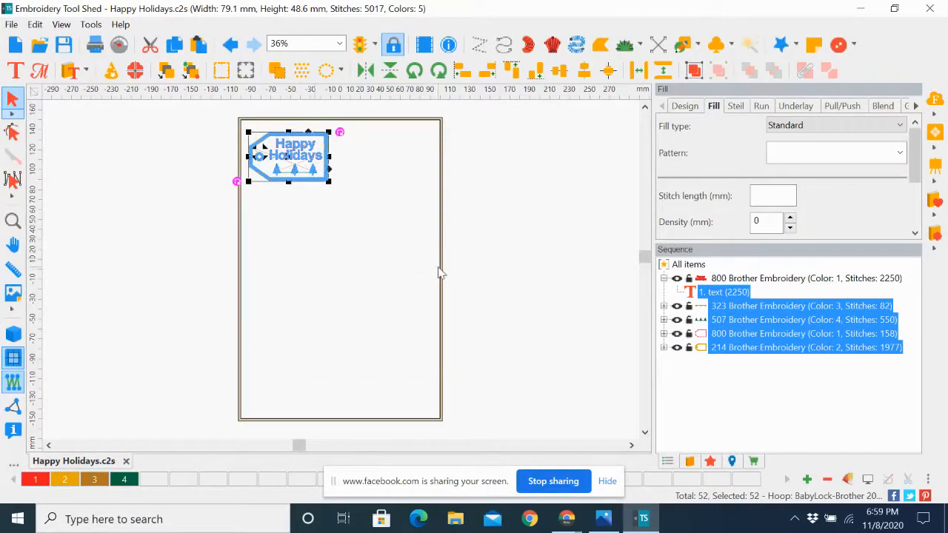
# Hide the hoop and reapply the BabyLock-Brother 200x300 hoop with a rotation of 0.
pyautogui.click(13, 466)
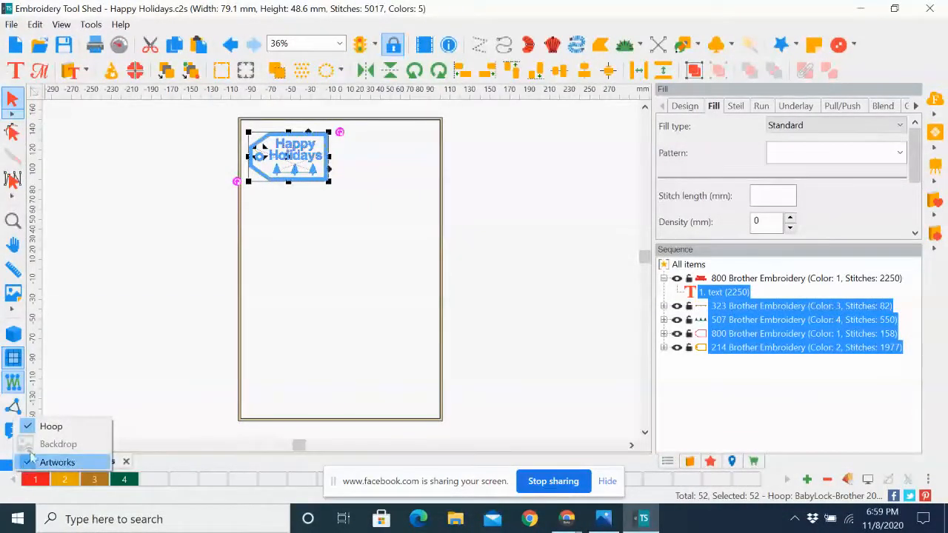
pyautogui.click(51, 427)
pyautogui.click(55, 432)
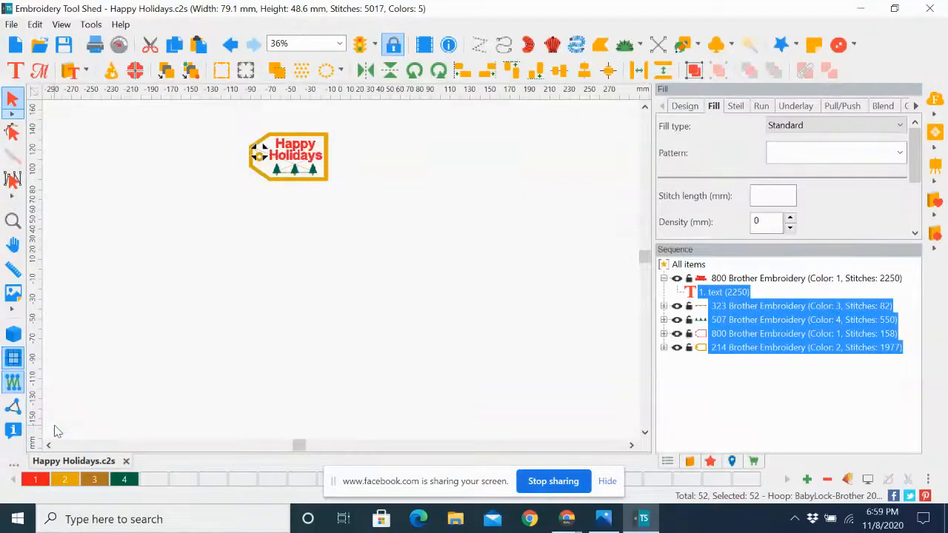
pyautogui.click(15, 468)
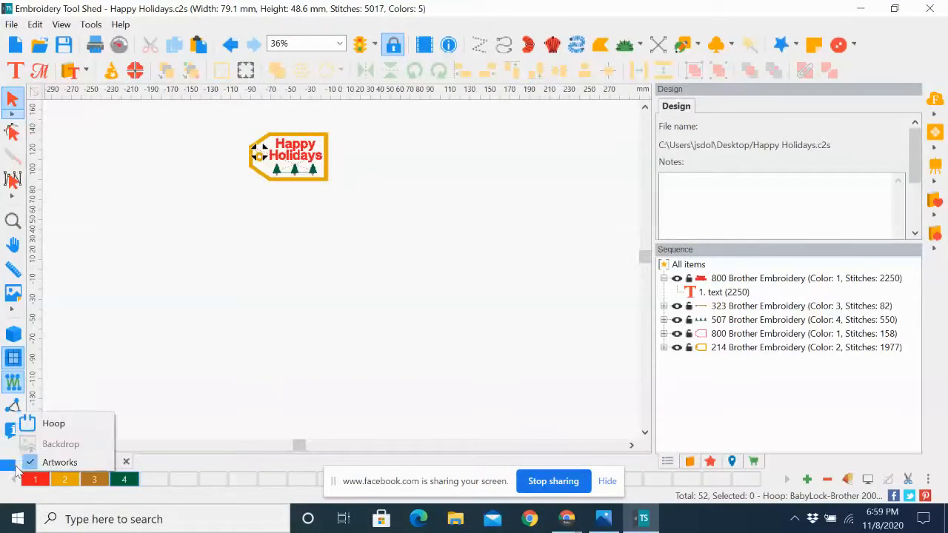
pyautogui.click(48, 426)
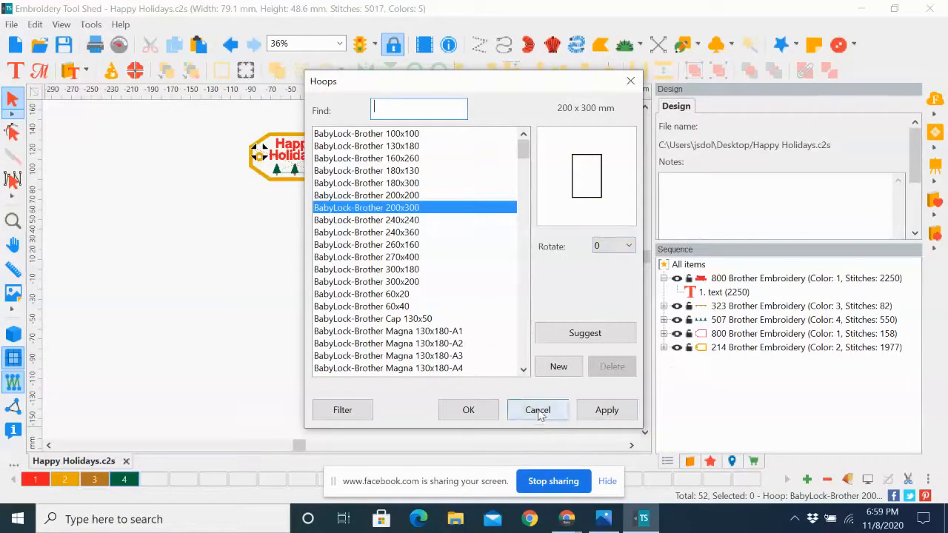
pyautogui.click(474, 412)
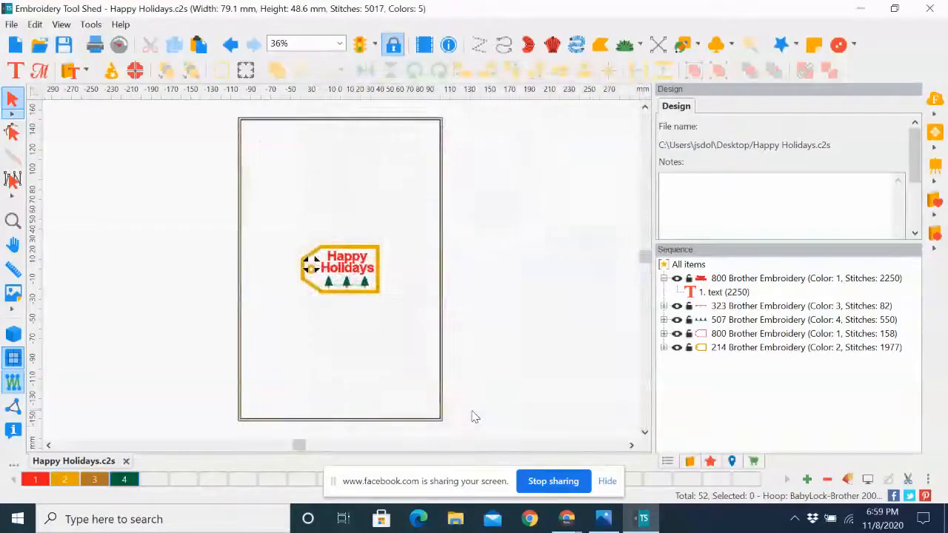
# Select all parts of the gift tag and reposition them near the hoop's upper-left corner.
pyautogui.click(35, 25)
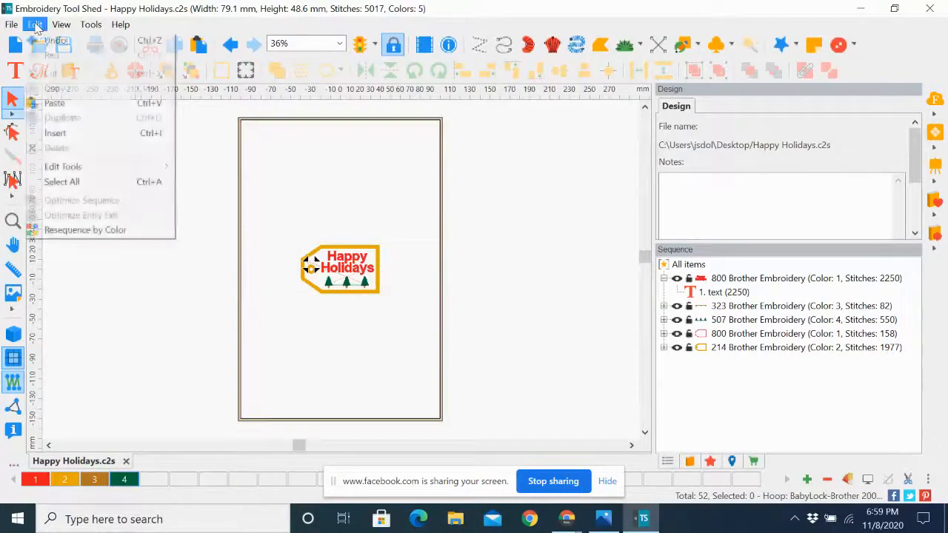
pyautogui.click(65, 181)
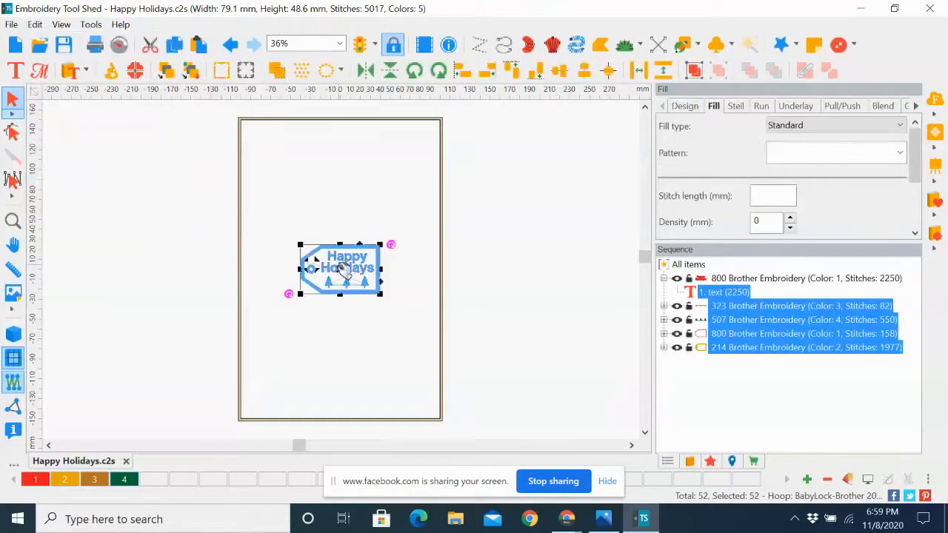
pyautogui.moveTo(342, 271); pyautogui.dragTo(301, 160)
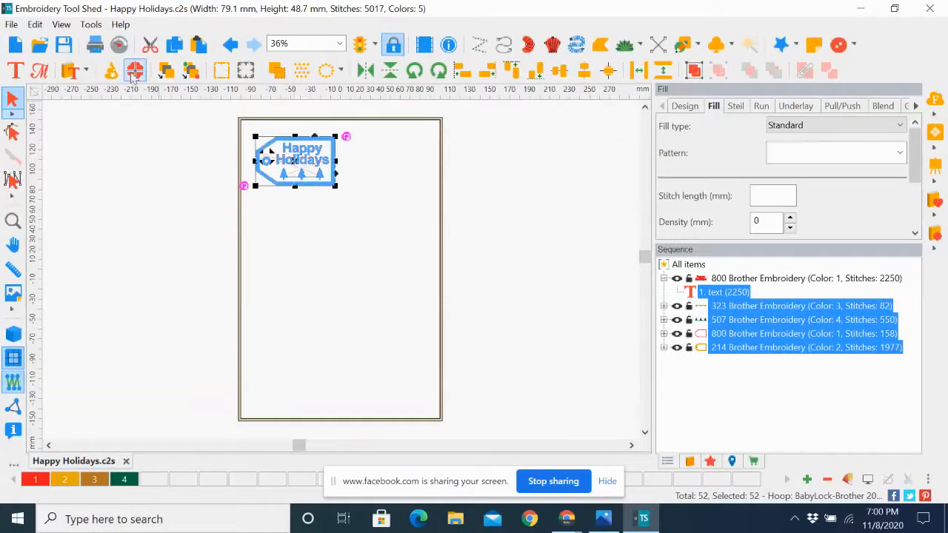
# Use the Repeat tool on the selected gift tag with 2 copies across and 5 down.
pyautogui.click(91, 26)
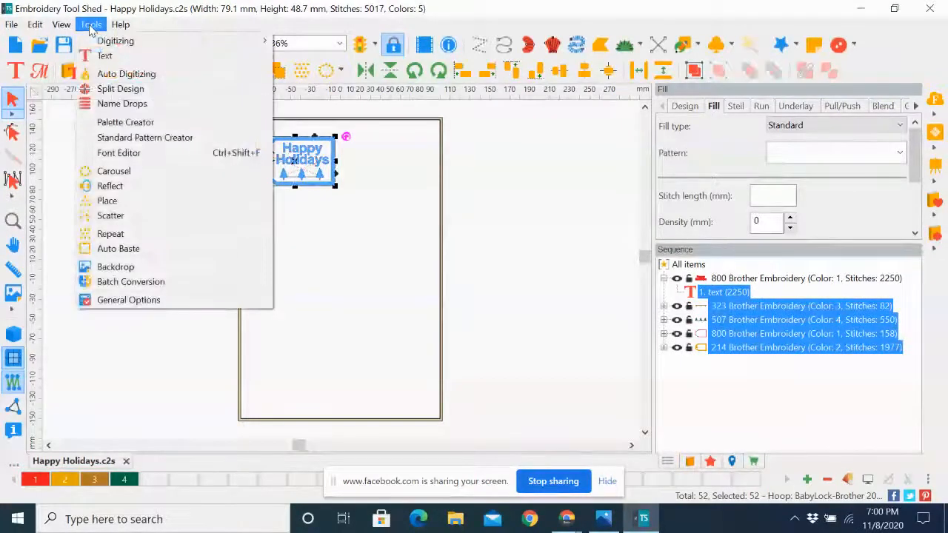
pyautogui.moveTo(35, 24)
pyautogui.moveTo(91, 24)
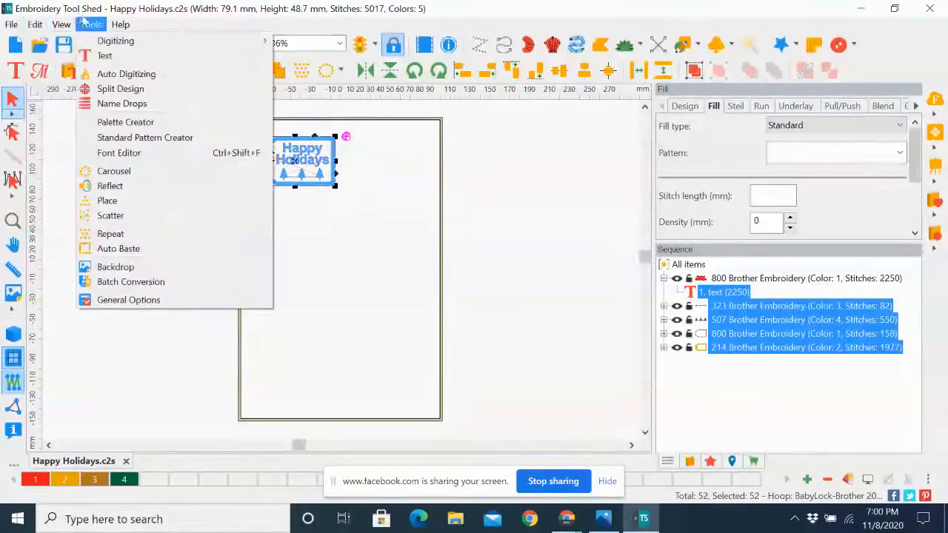
pyautogui.click(110, 234)
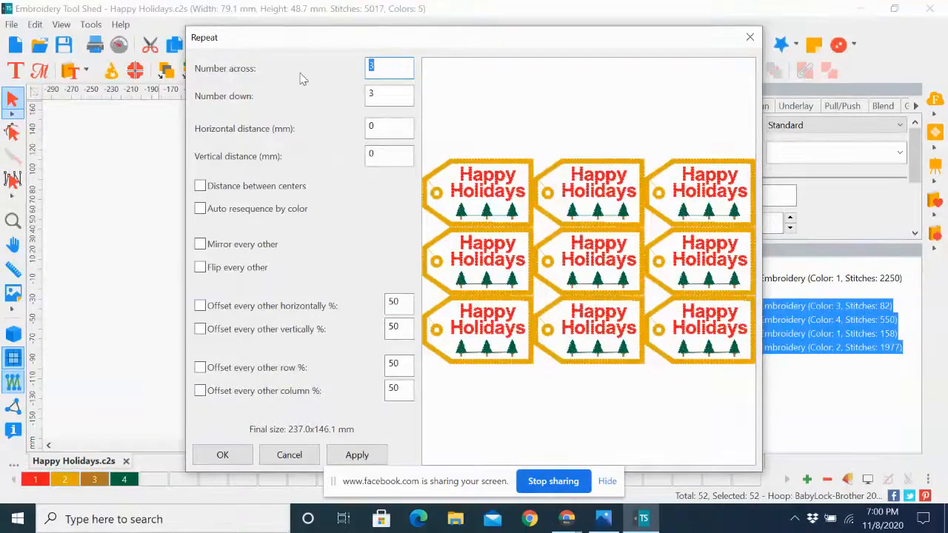
pyautogui.write('2')
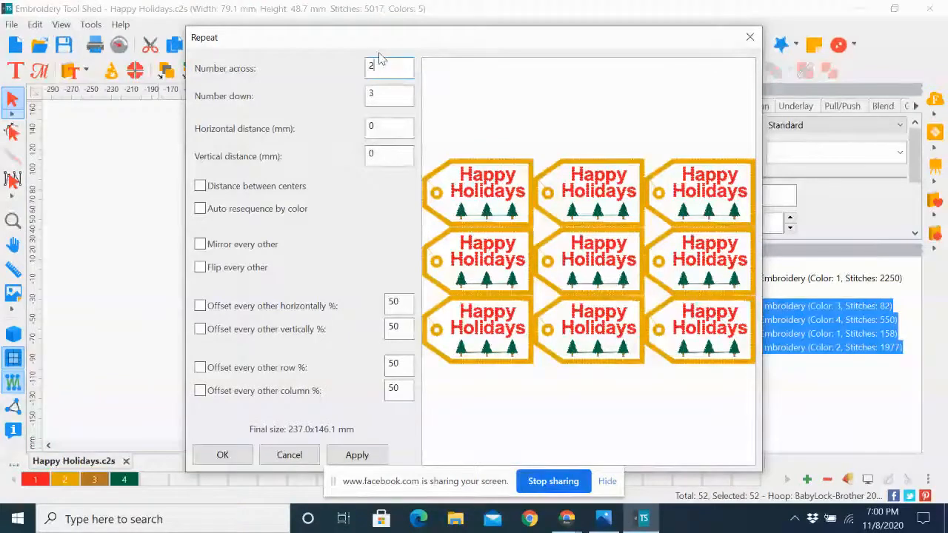
pyautogui.click(382, 95)
pyautogui.moveTo(381, 96); pyautogui.dragTo(363, 94)
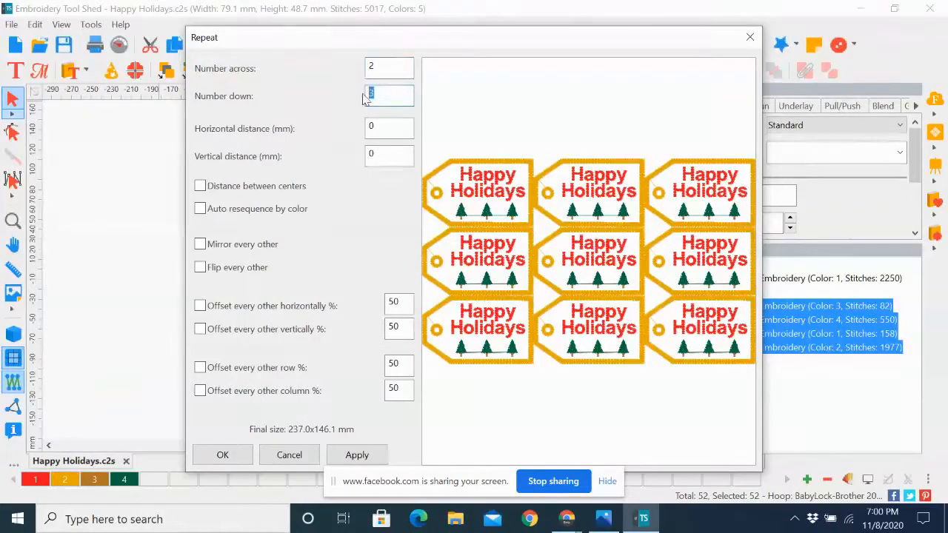
pyautogui.write('5')
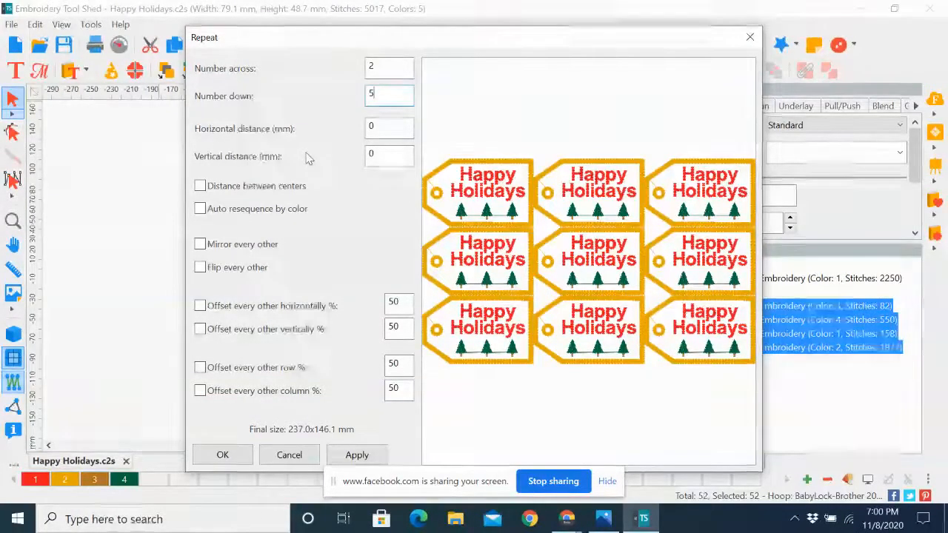
# Set the horizontal and vertical repeat distances to 6 mm, enable auto resequence by color, and create the repeated tags.
pyautogui.doubleClick(383, 134)
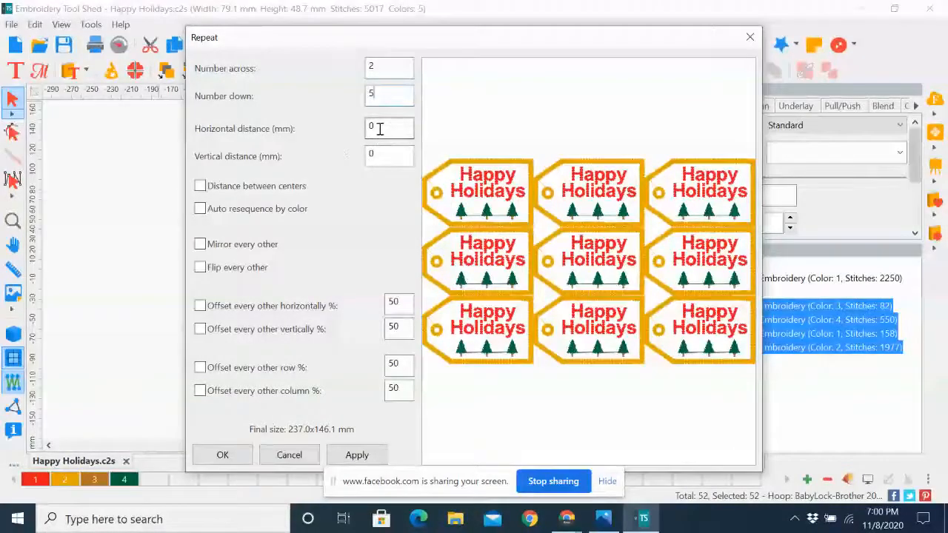
pyautogui.write('6')
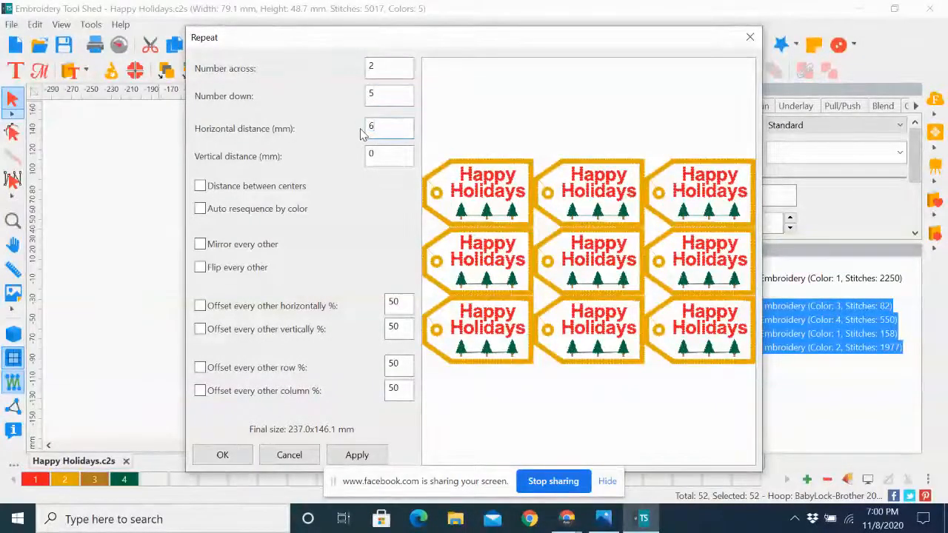
pyautogui.doubleClick(385, 158)
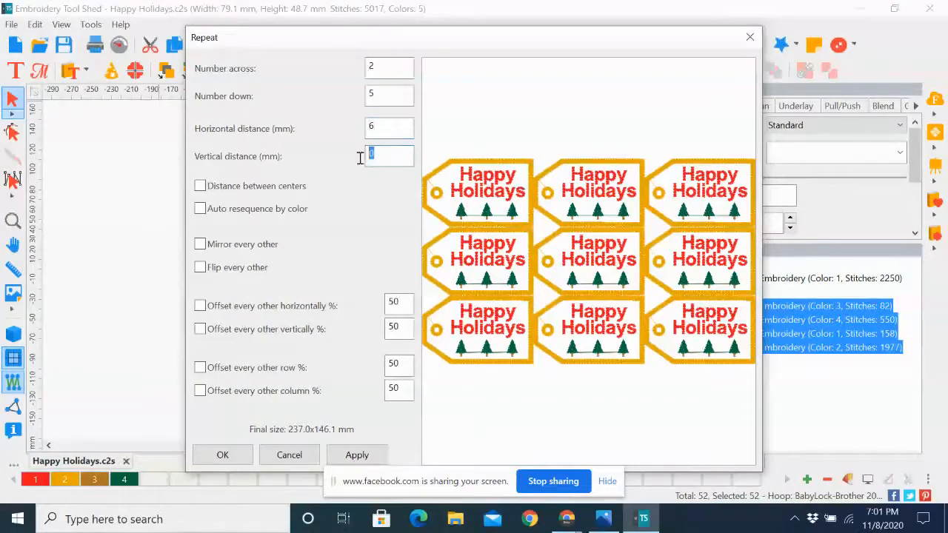
pyautogui.write('6')
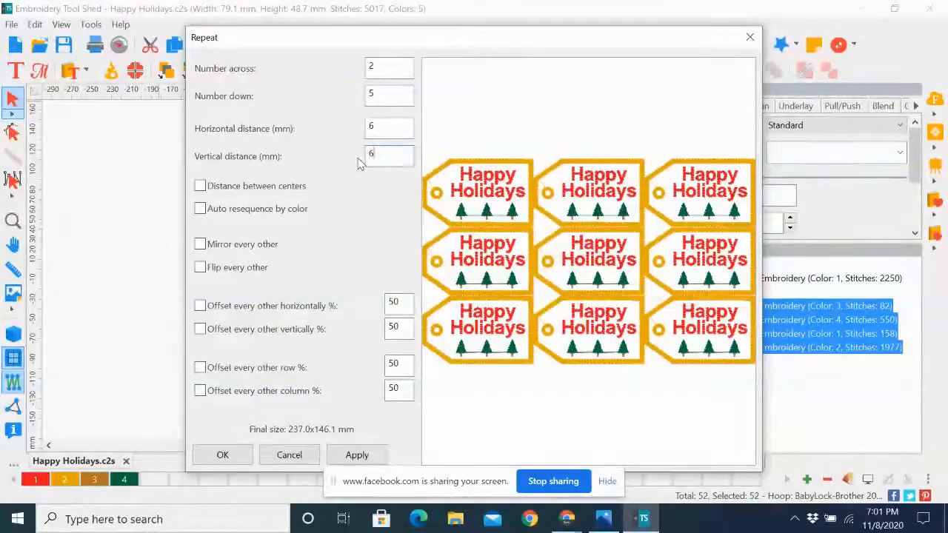
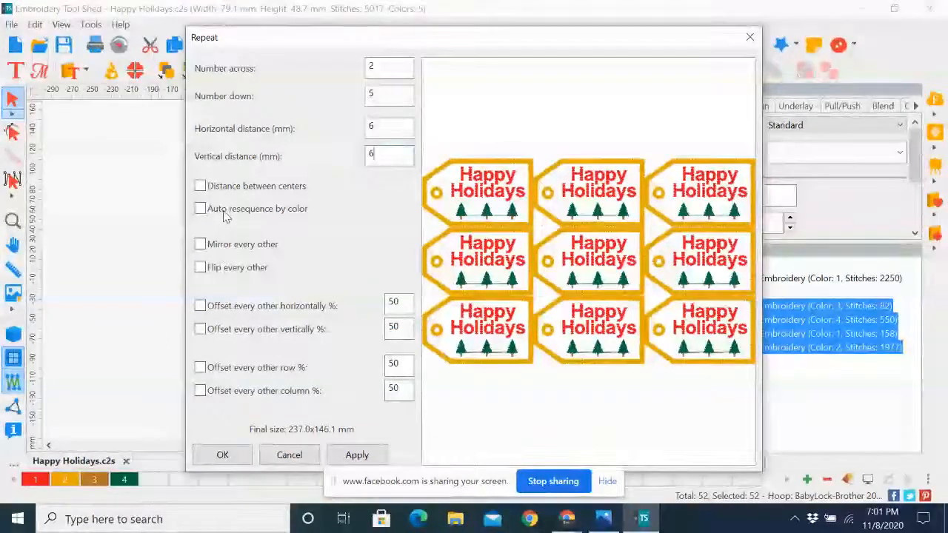
pyautogui.click(200, 210)
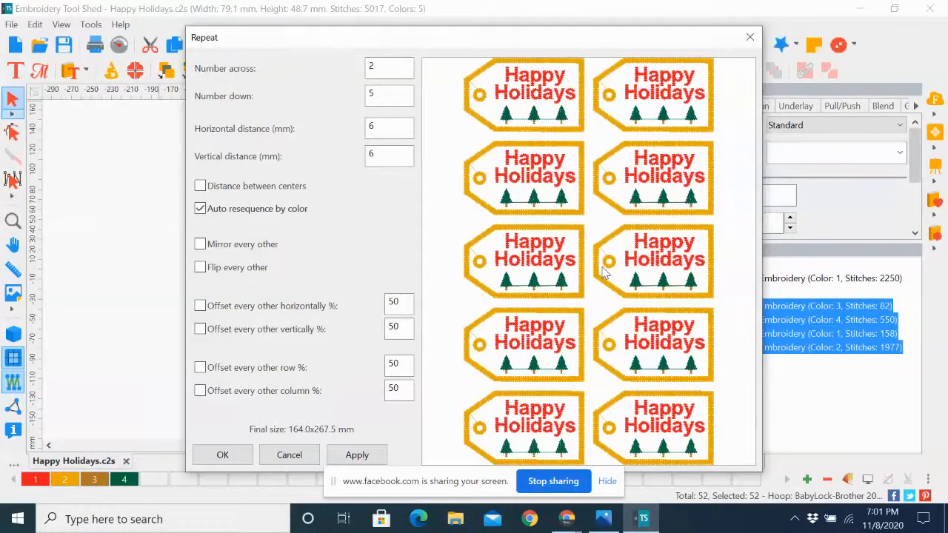
pyautogui.click(221, 456)
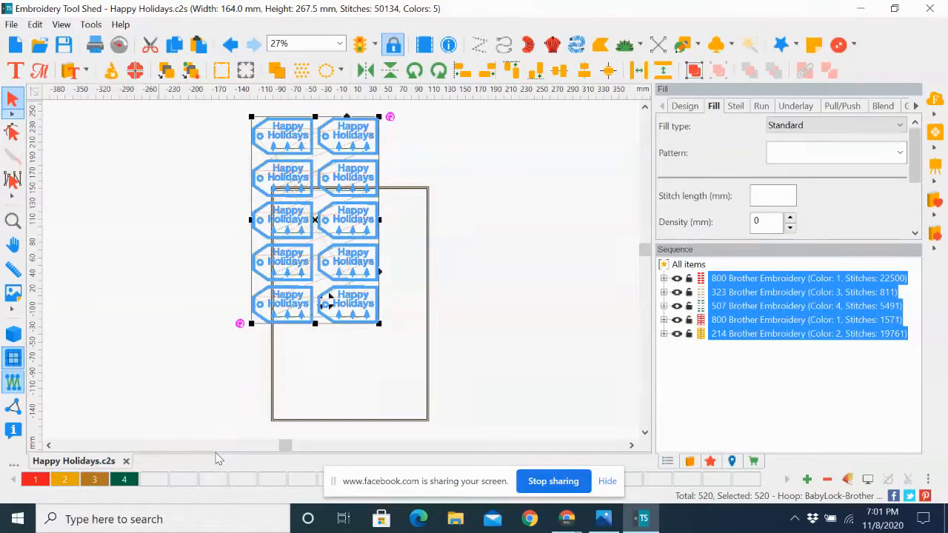
# Center the origin with the repeated tags placed inside the hoop, and clear the selection.
pyautogui.rightClick(382, 96)
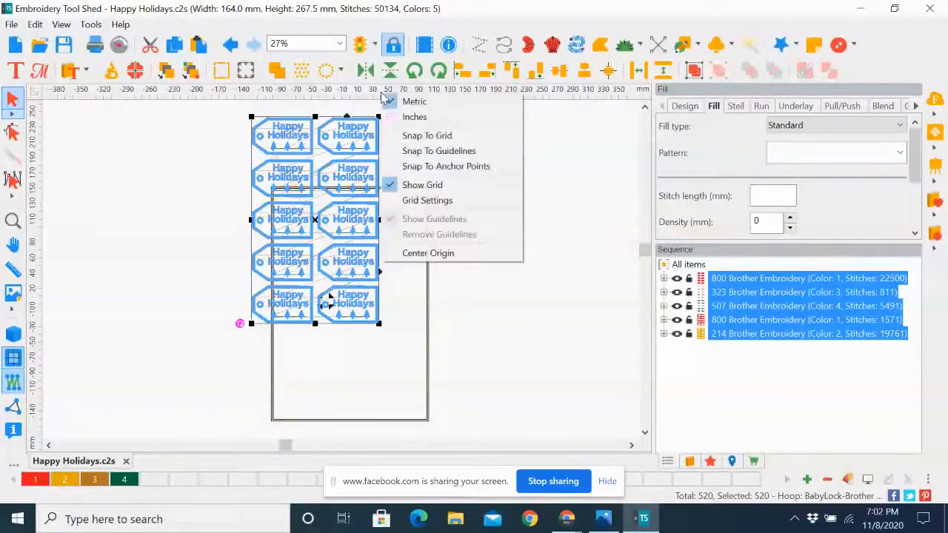
pyautogui.click(414, 254)
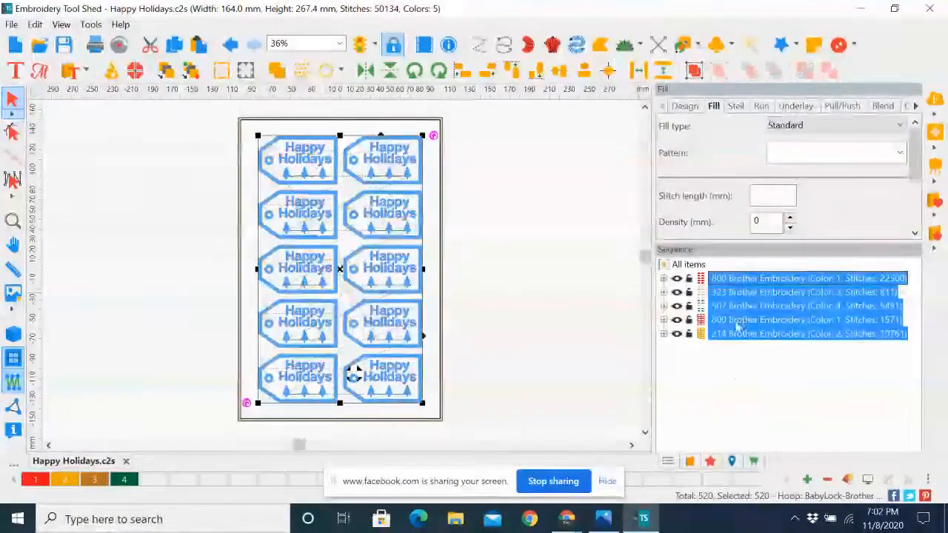
pyautogui.click(709, 404)
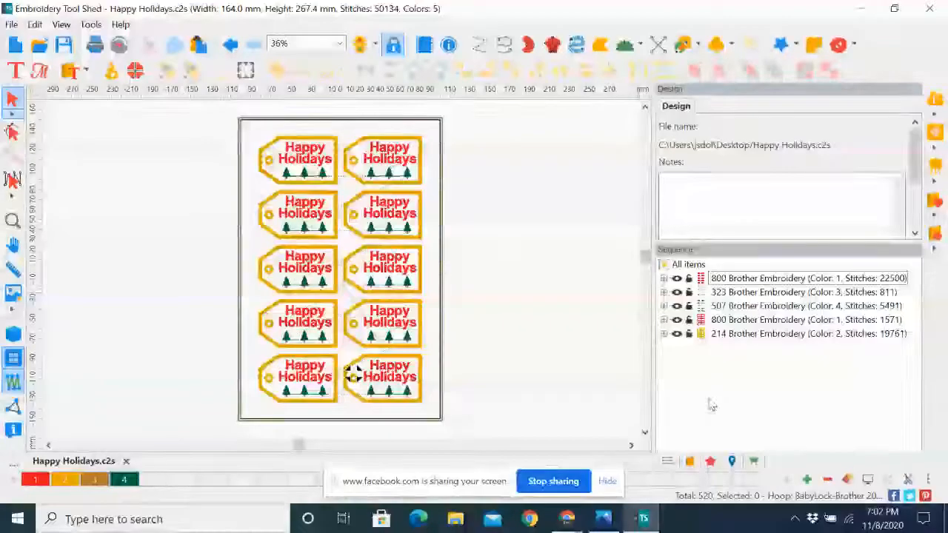
# Examine the stitching order by selecting each color block in turn, from the lettering to the tag borders.
pyautogui.click(717, 279)
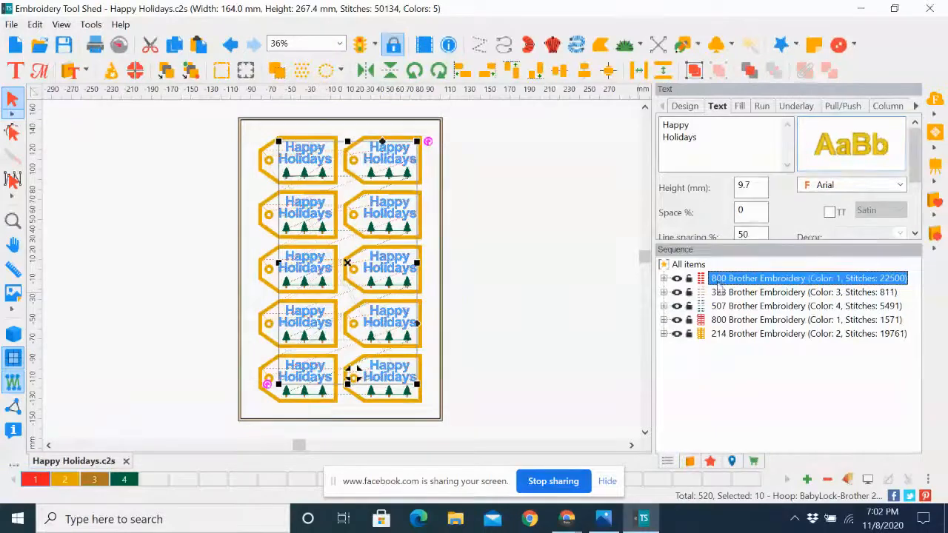
pyautogui.click(718, 293)
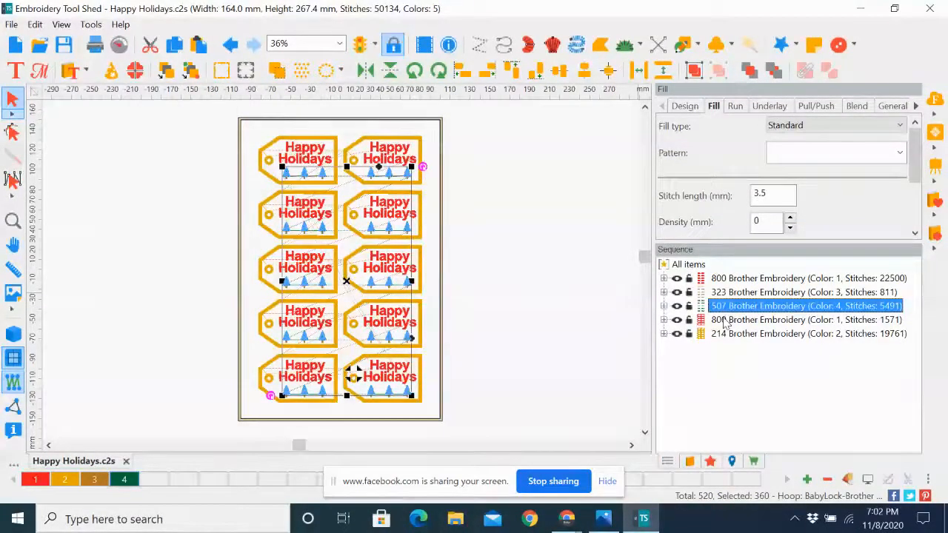
pyautogui.click(723, 320)
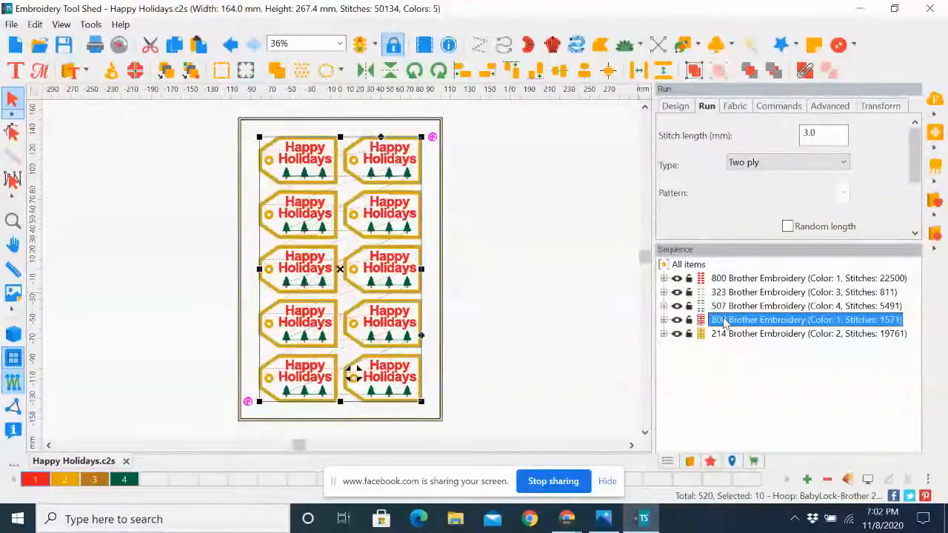
pyautogui.click(725, 305)
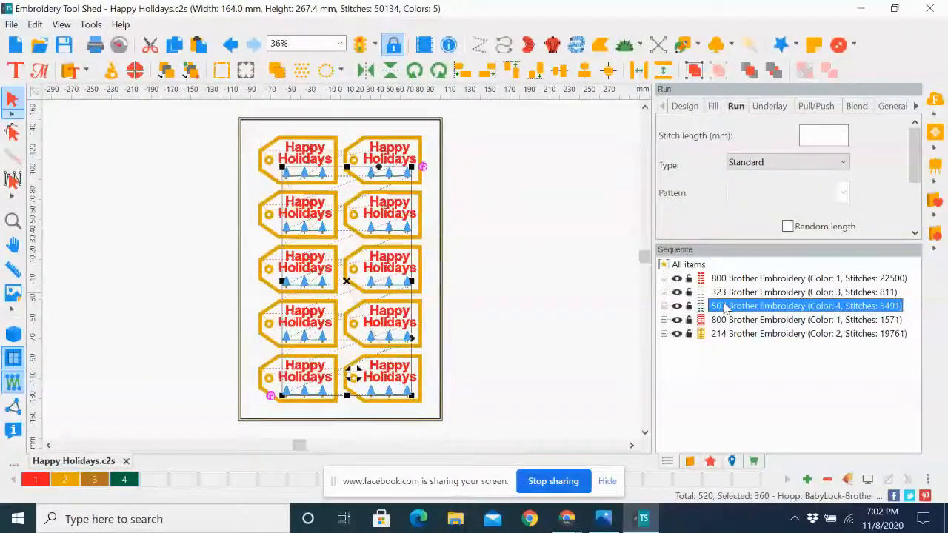
pyautogui.click(725, 320)
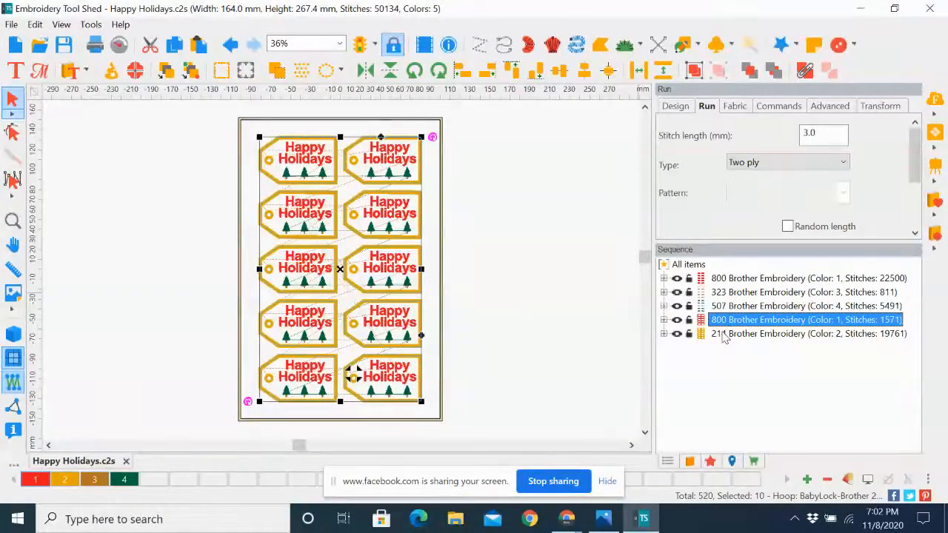
pyautogui.click(724, 334)
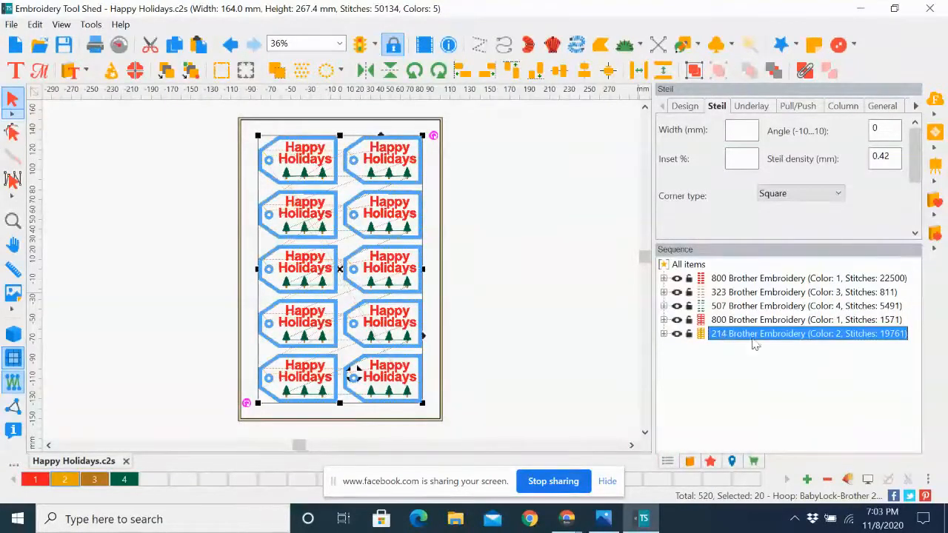
pyautogui.click(731, 377)
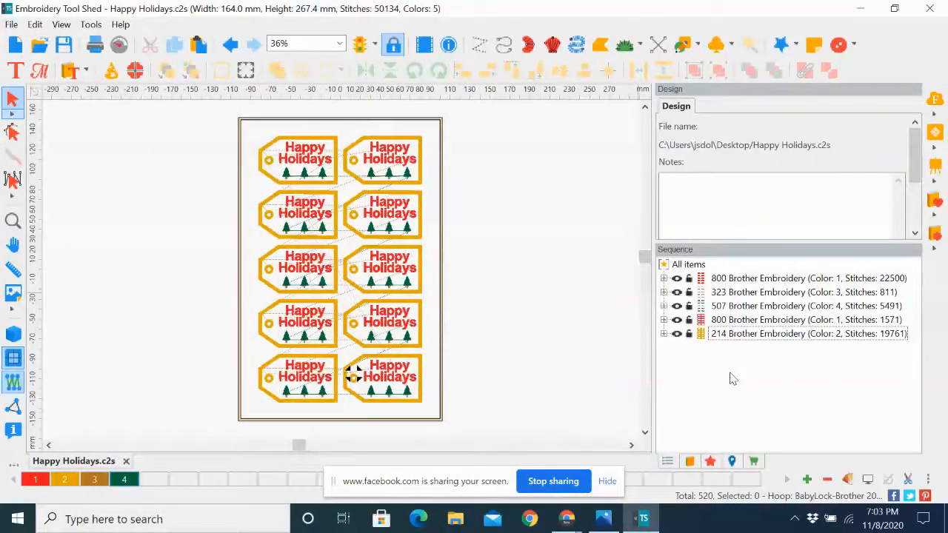
# Save the repeated layout on the Desktop as "Happy Holidays 10" in the Inspiration Series (C2S) format.
pyautogui.click(11, 24)
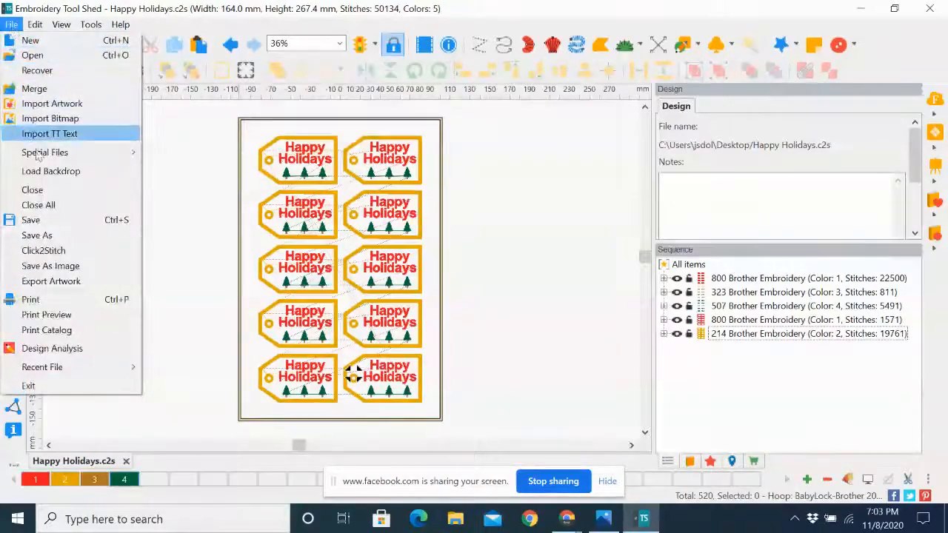
pyautogui.click(45, 236)
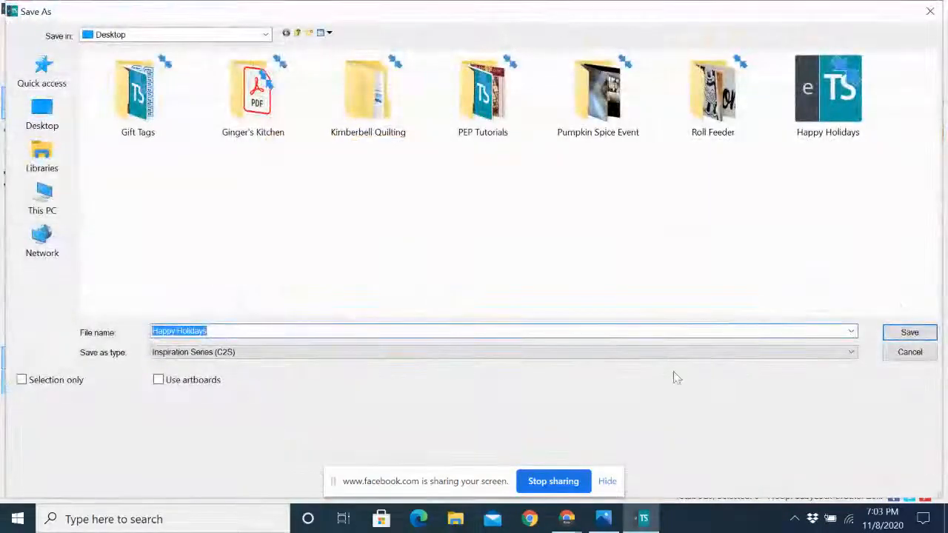
pyautogui.click(210, 333)
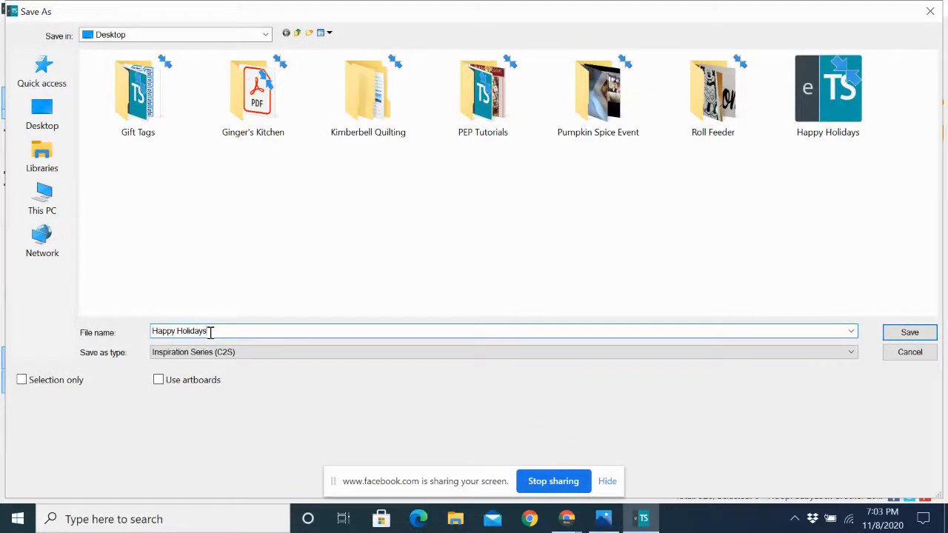
pyautogui.write('10')
pyautogui.click(910, 333)
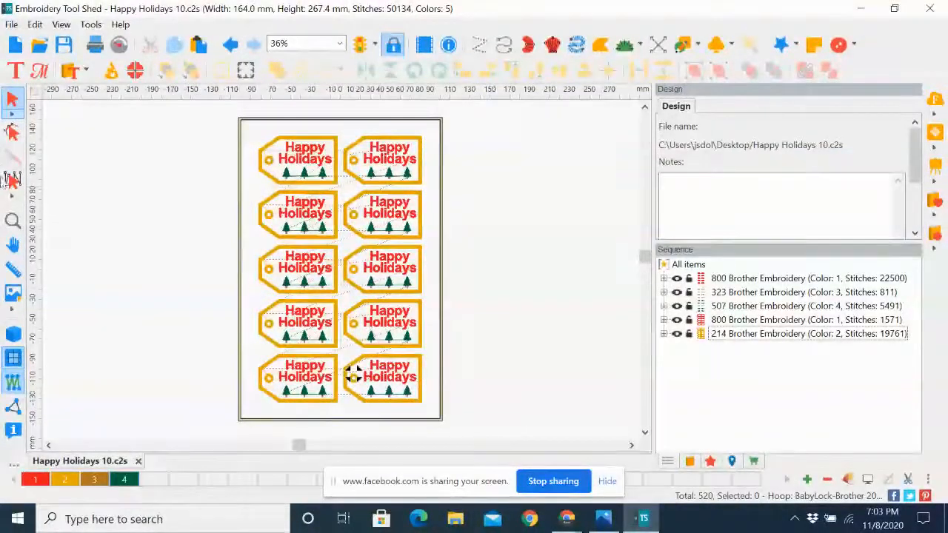
# Save a stitch-file copy of Happy Holidays 10 to the Desktop in the Baby Lock/Brother/Bernina (PES v9) format.
pyautogui.click(12, 24)
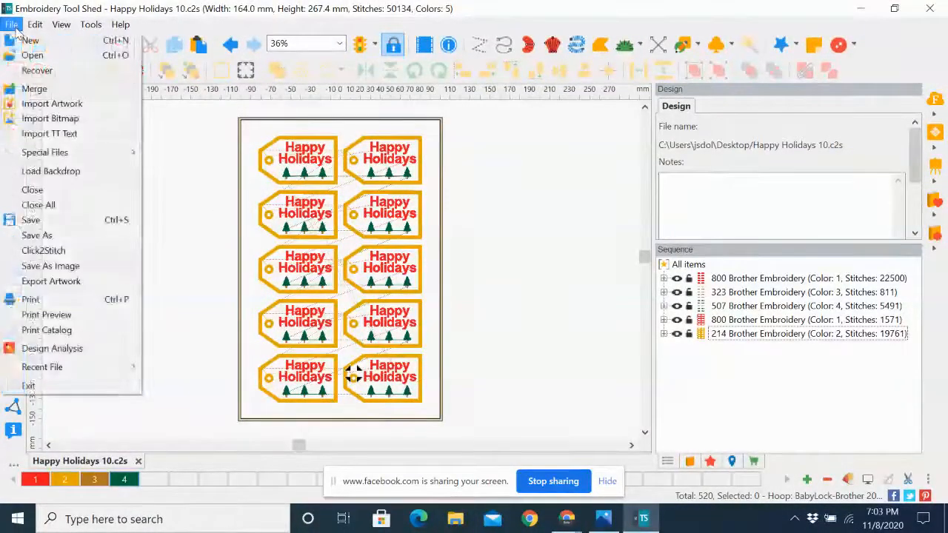
pyautogui.click(39, 235)
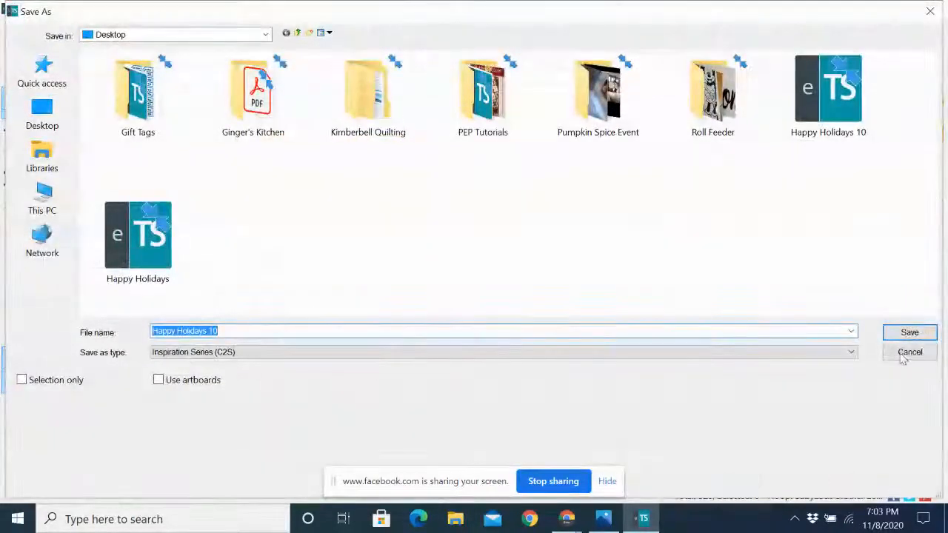
pyautogui.click(851, 353)
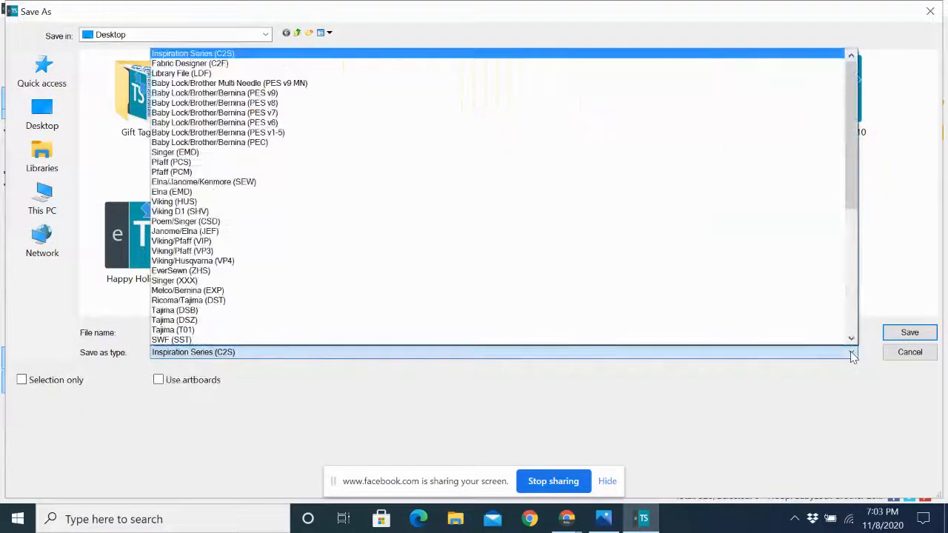
pyautogui.click(249, 94)
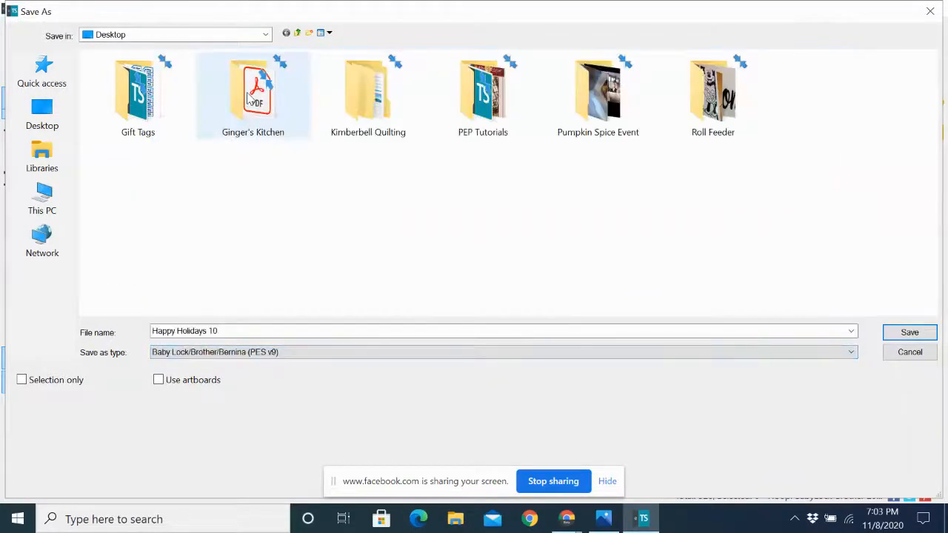
pyautogui.click(910, 333)
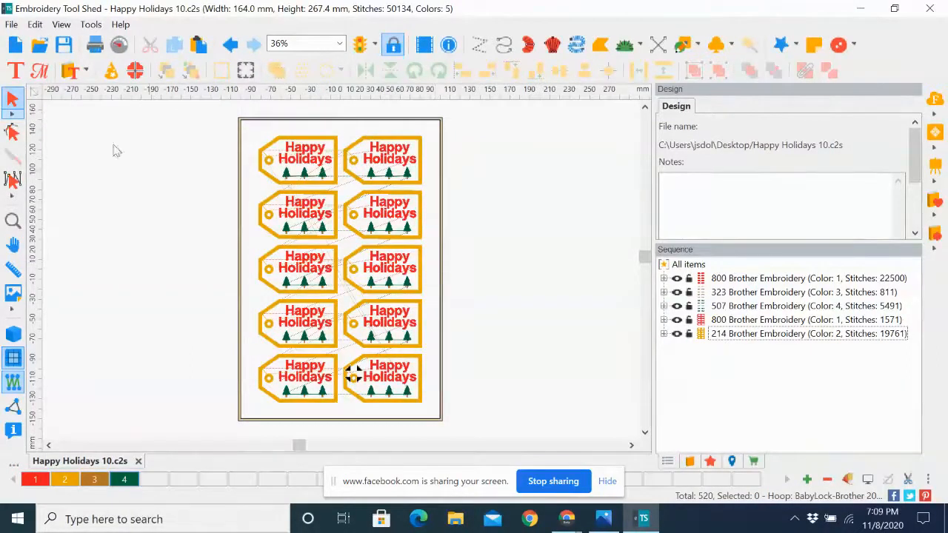
pyautogui.click(91, 24)
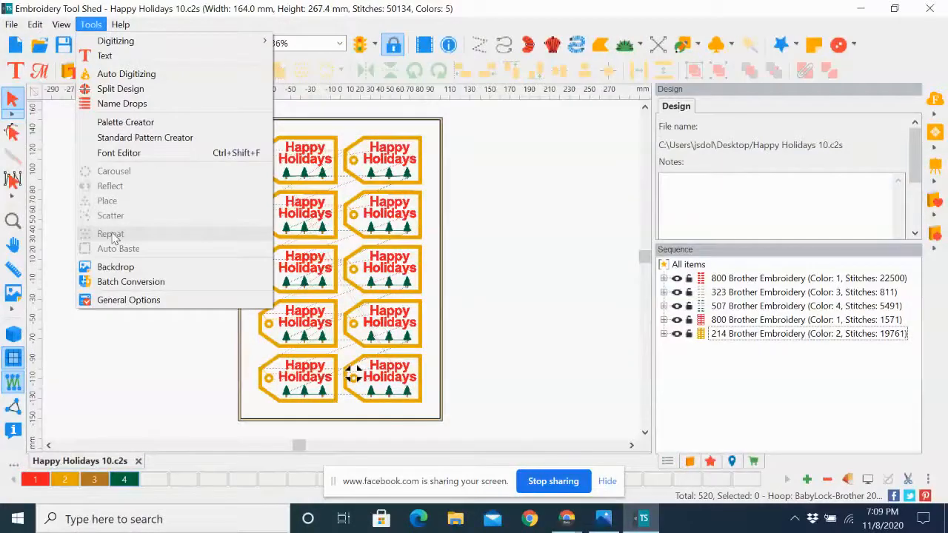
pyautogui.click(503, 177)
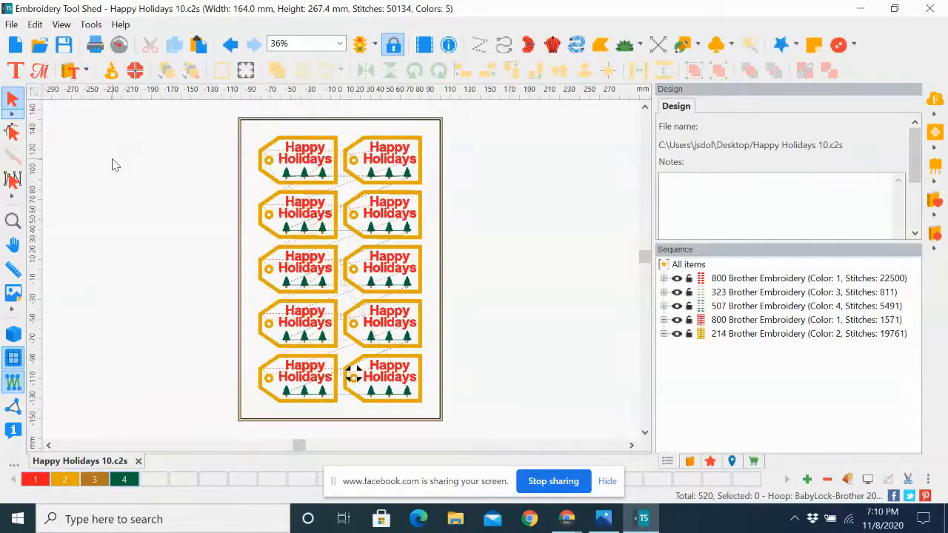
# Try stamping a tree artwork in the empty workspace beside the hoop and undo the placement.
pyautogui.click(730, 46)
pyautogui.click(759, 65)
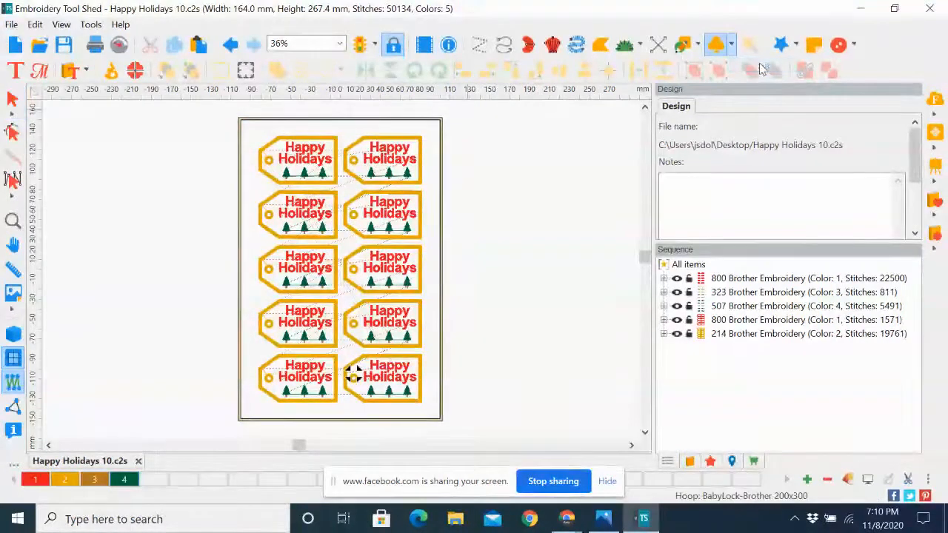
pyautogui.click(511, 174)
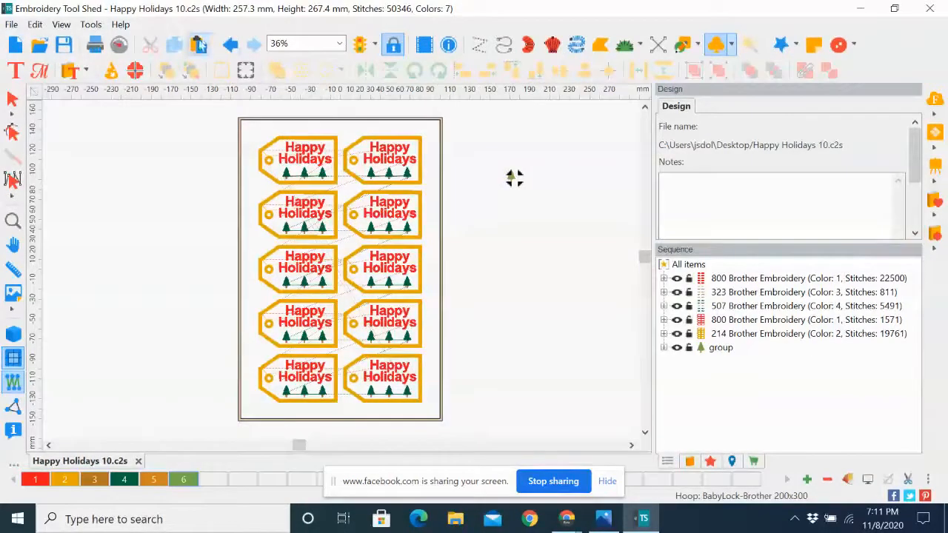
pyautogui.click(230, 44)
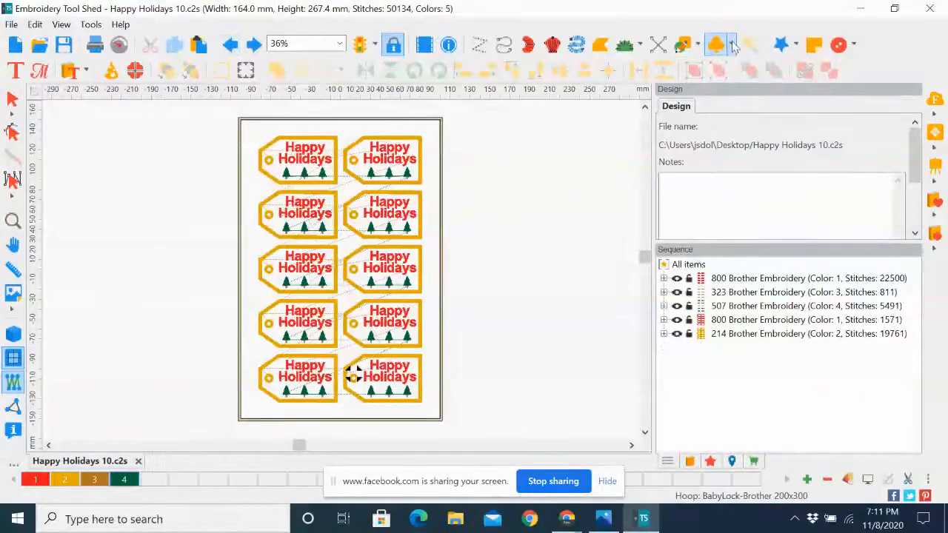
# Check the editing commands while the artwork input tool is active, return to the selection tool, and undo the stray tree.
pyautogui.click(732, 45)
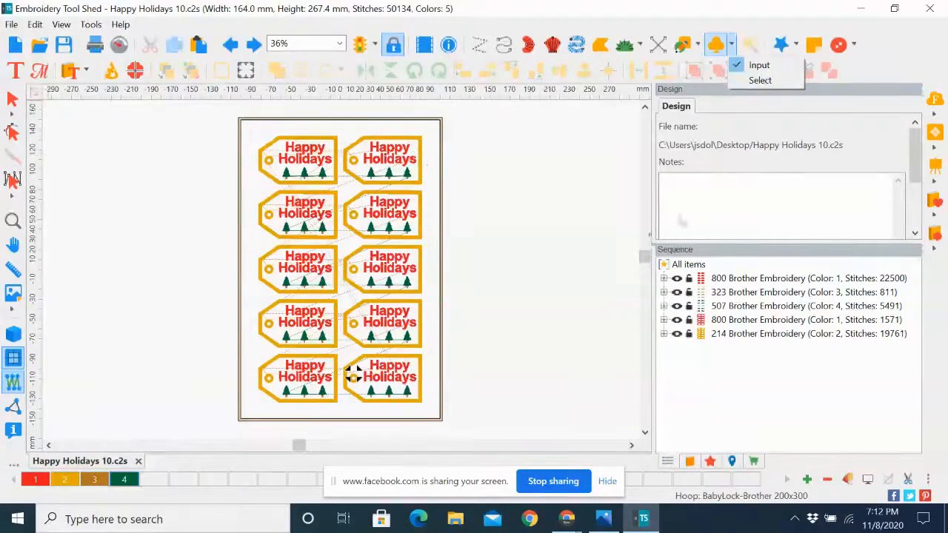
pyautogui.click(39, 26)
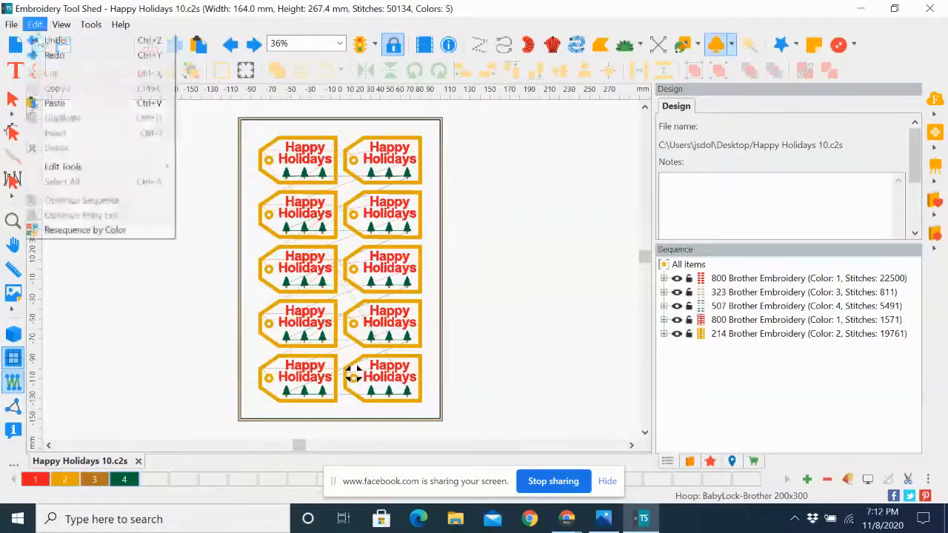
pyautogui.moveTo(61, 173)
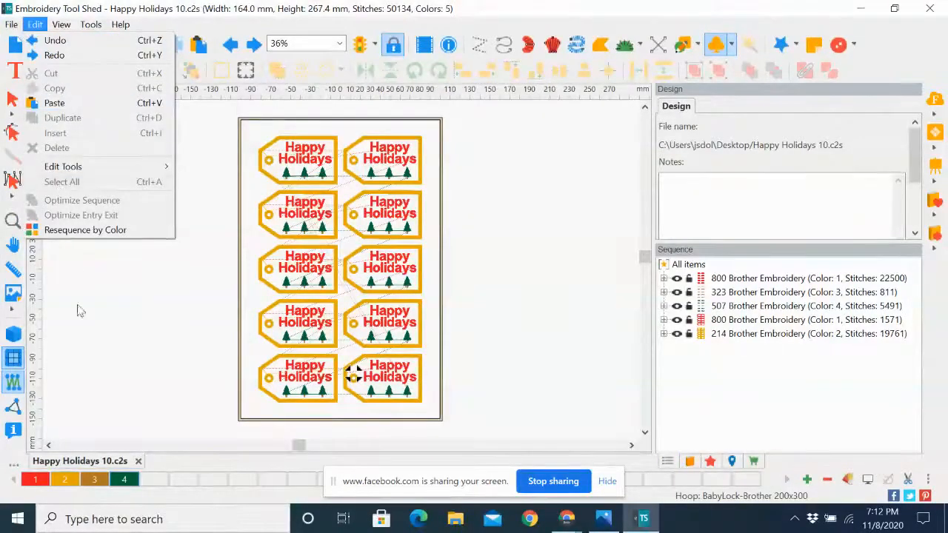
pyautogui.click(102, 349)
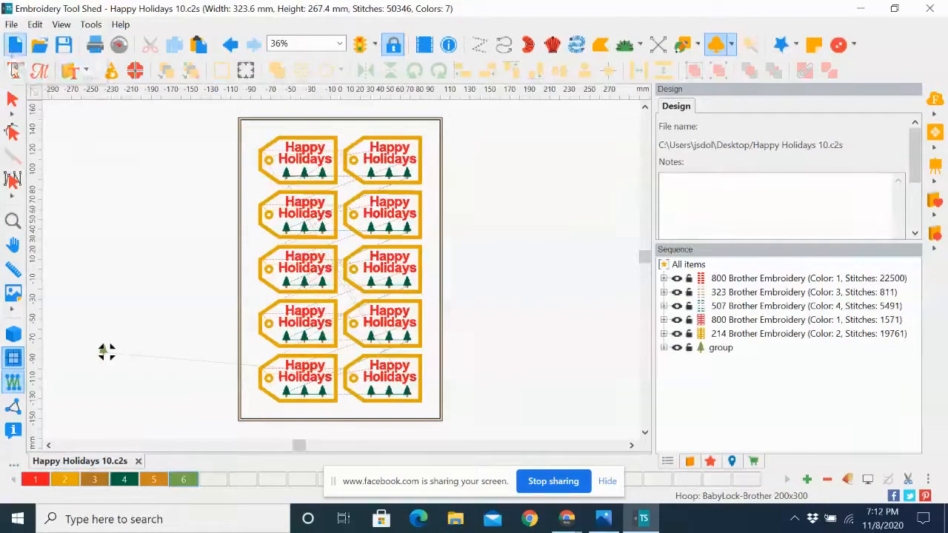
pyautogui.click(12, 99)
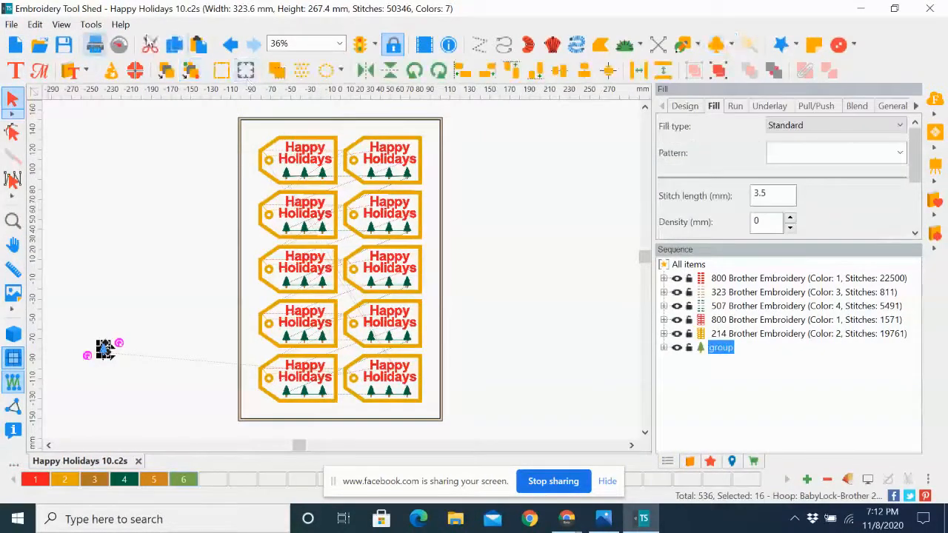
pyautogui.click(234, 46)
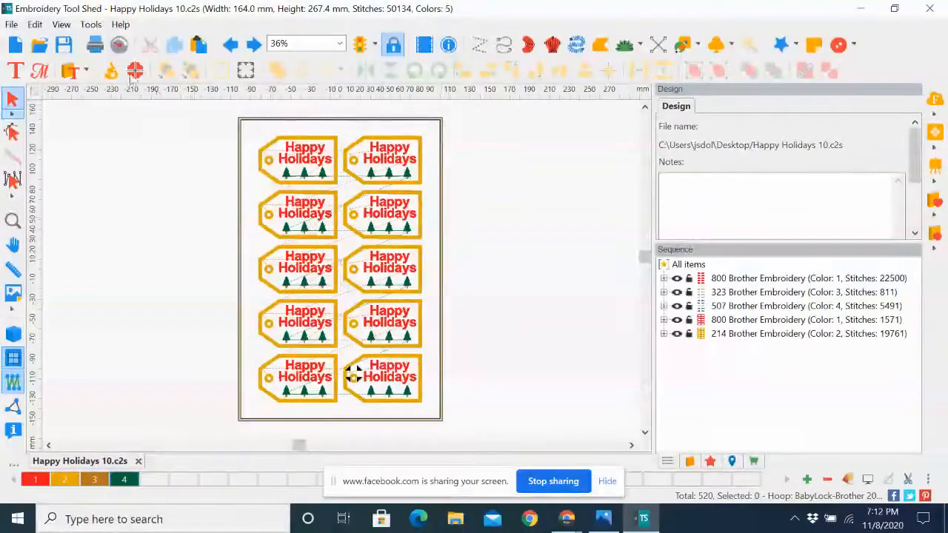
# Select all the tags and switch the ruler units from metric to inches.
pyautogui.click(35, 25)
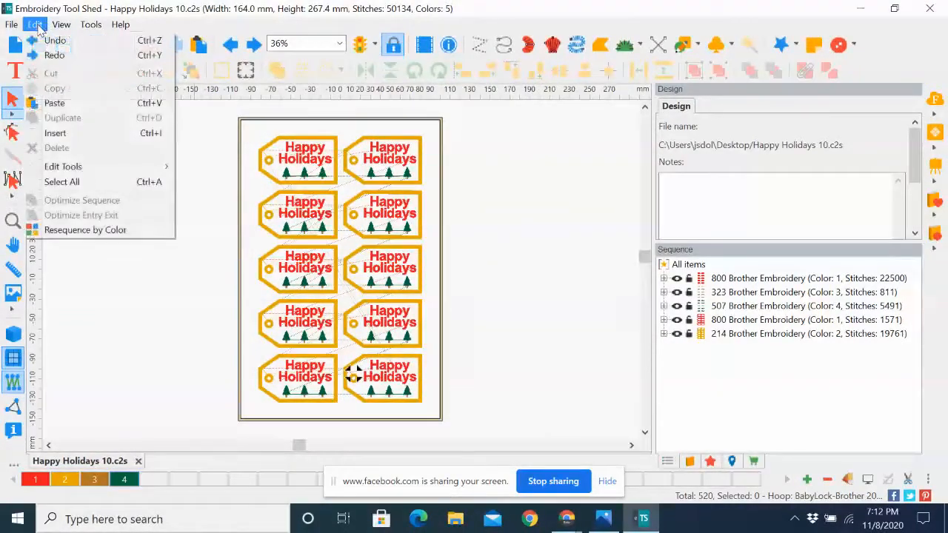
pyautogui.click(63, 182)
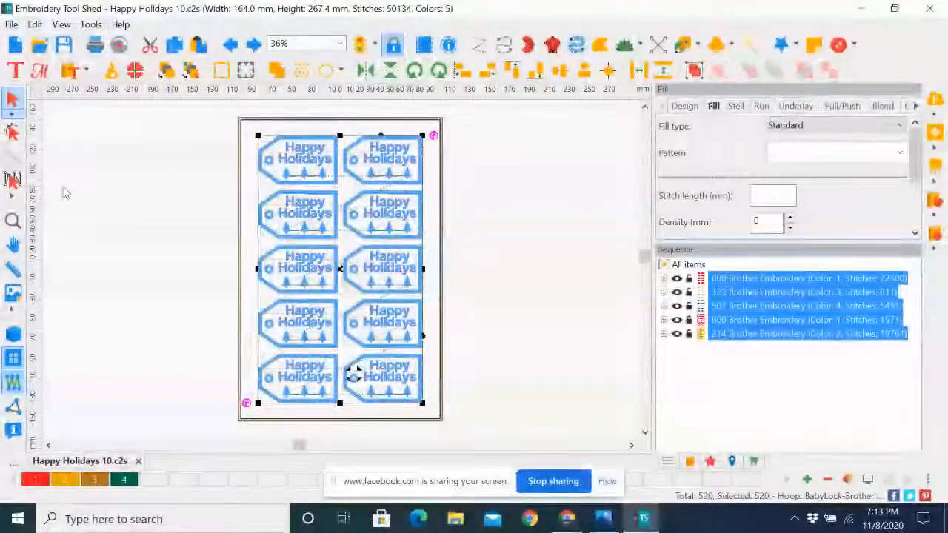
pyautogui.rightClick(383, 90)
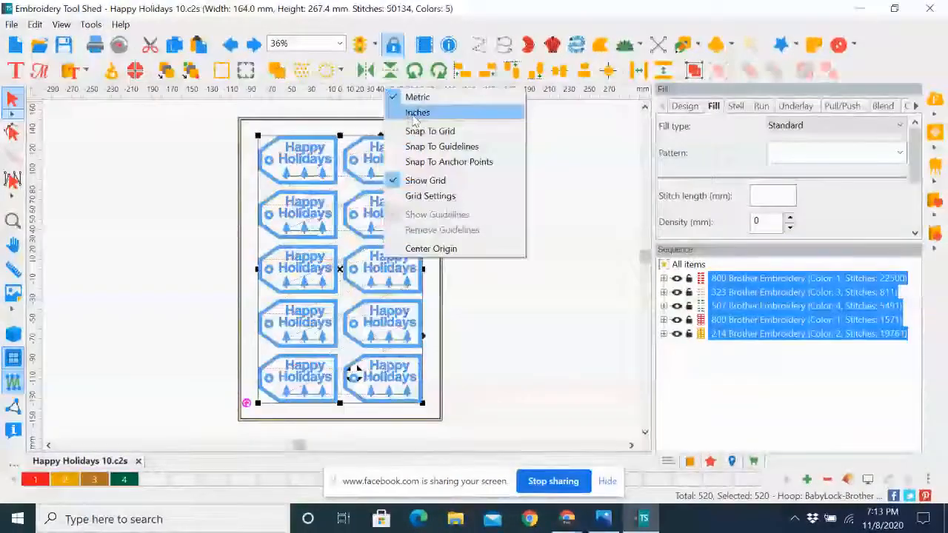
pyautogui.click(412, 113)
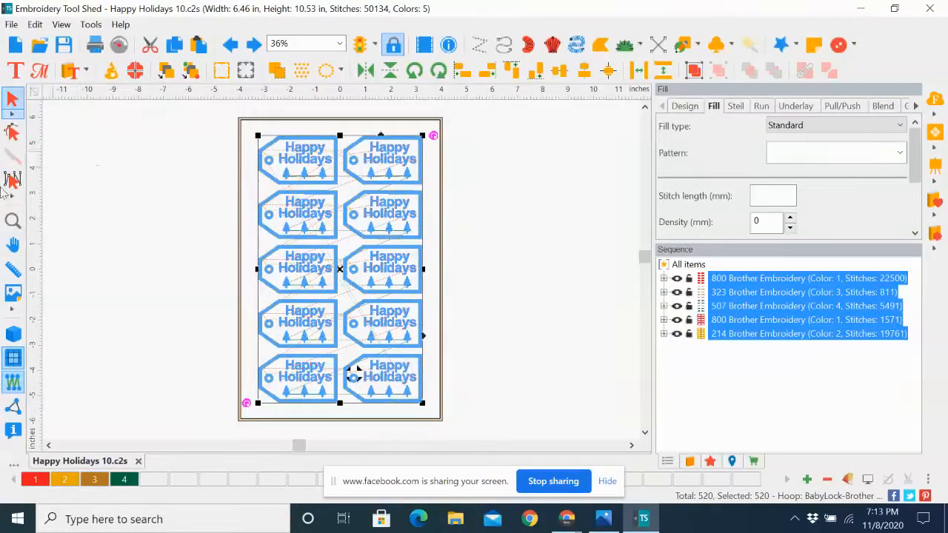
# Preview the KingStar thread palette for the first color, choosing 25 Hot Pink and 54 Persimmon.
pyautogui.doubleClick(35, 479)
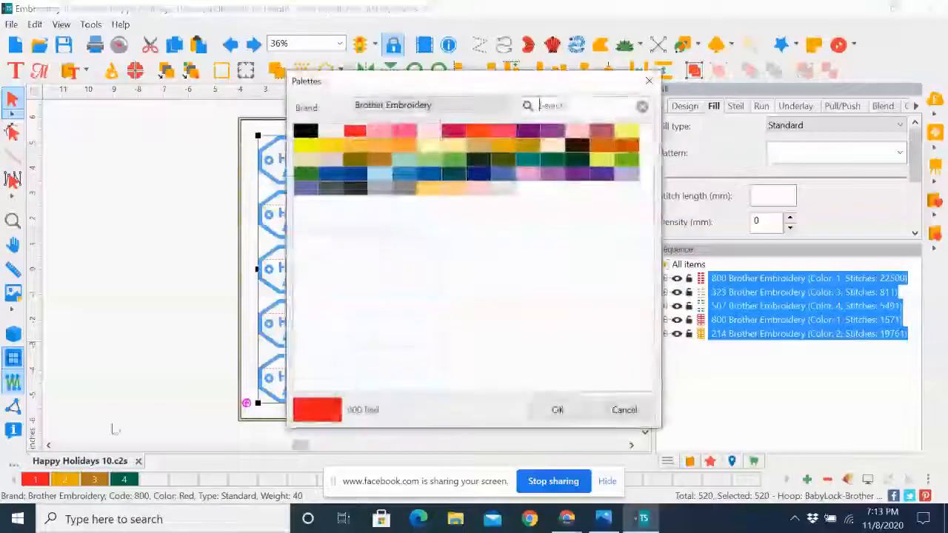
pyautogui.click(503, 106)
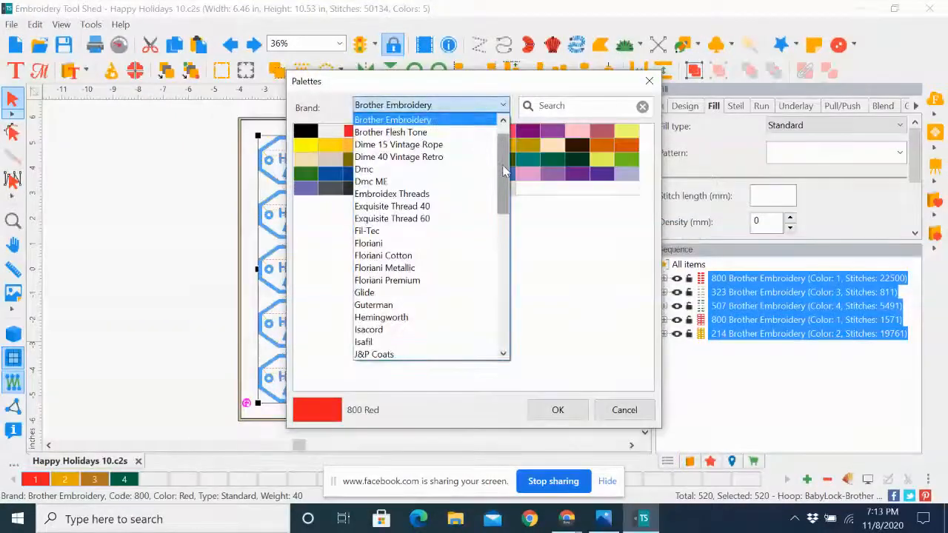
pyautogui.moveTo(504, 171); pyautogui.dragTo(504, 198)
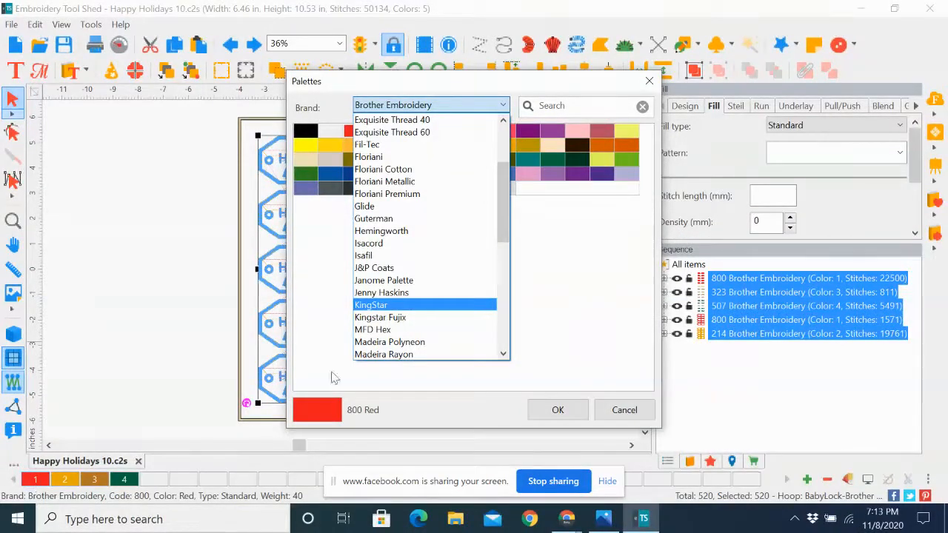
pyautogui.click(373, 305)
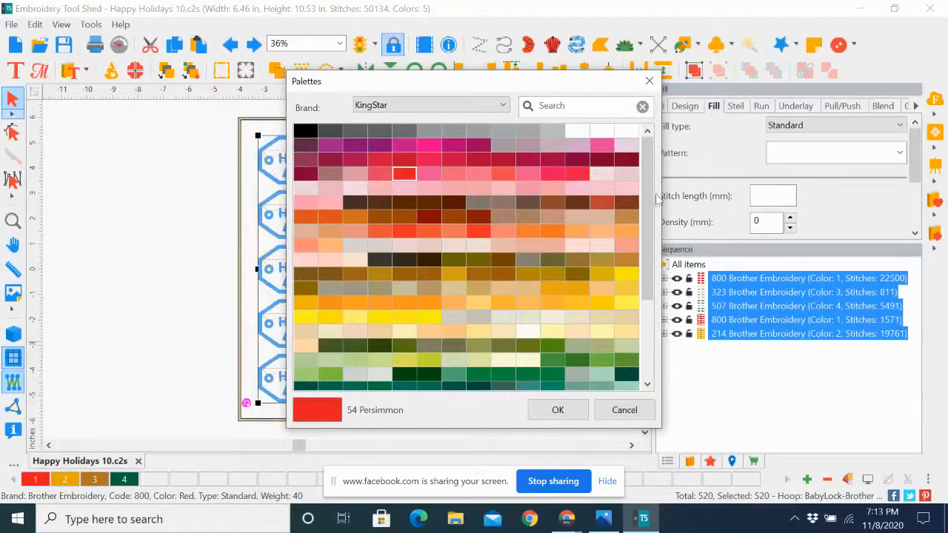
pyautogui.scroll(-6, 646, 215)
pyautogui.scroll(6, 646, 215)
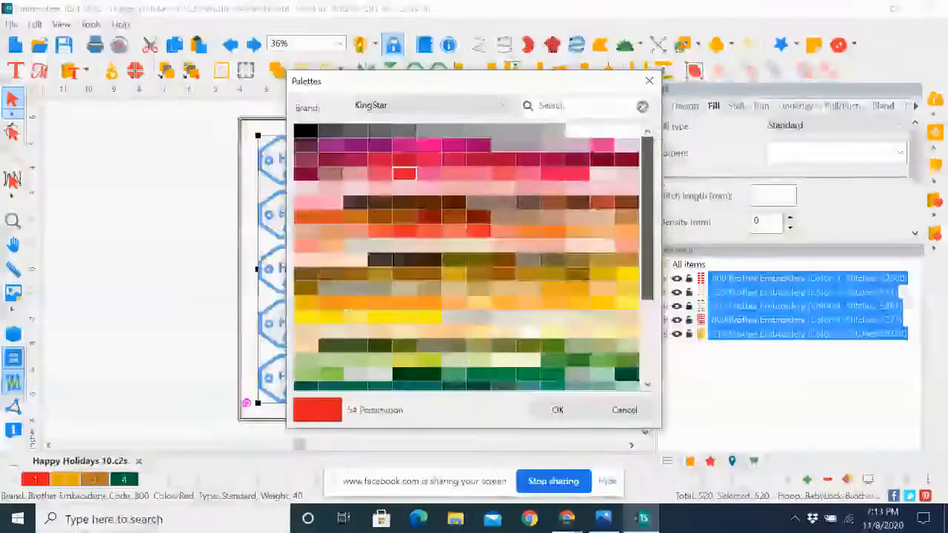
pyautogui.click(430, 174)
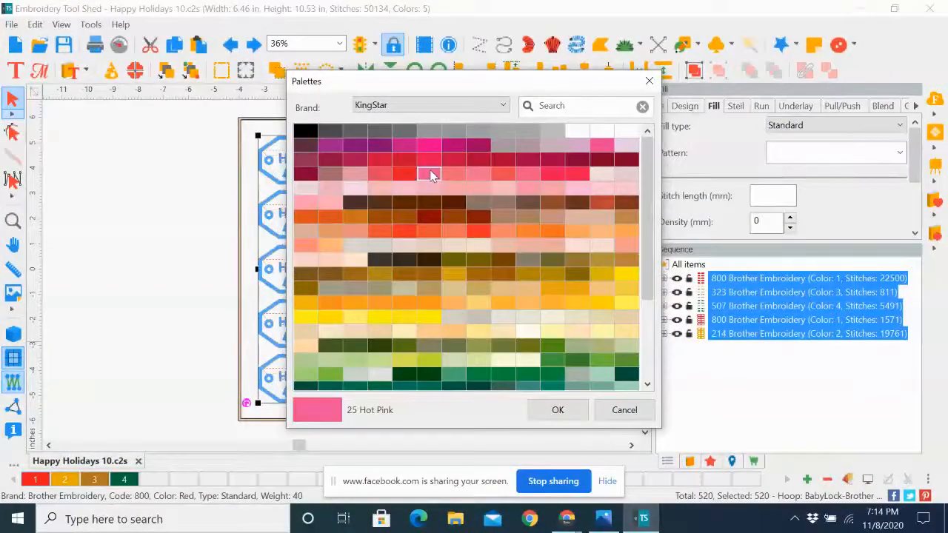
pyautogui.click(404, 174)
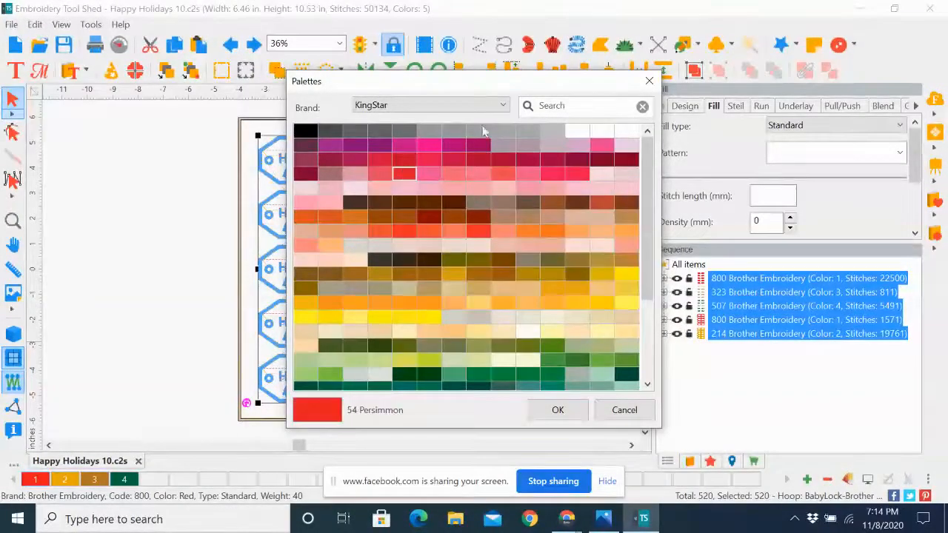
# Preview the Kingstar Fujix palette, browse the other thread brands, return to Brother Embroidery, and cancel the color change.
pyautogui.click(503, 105)
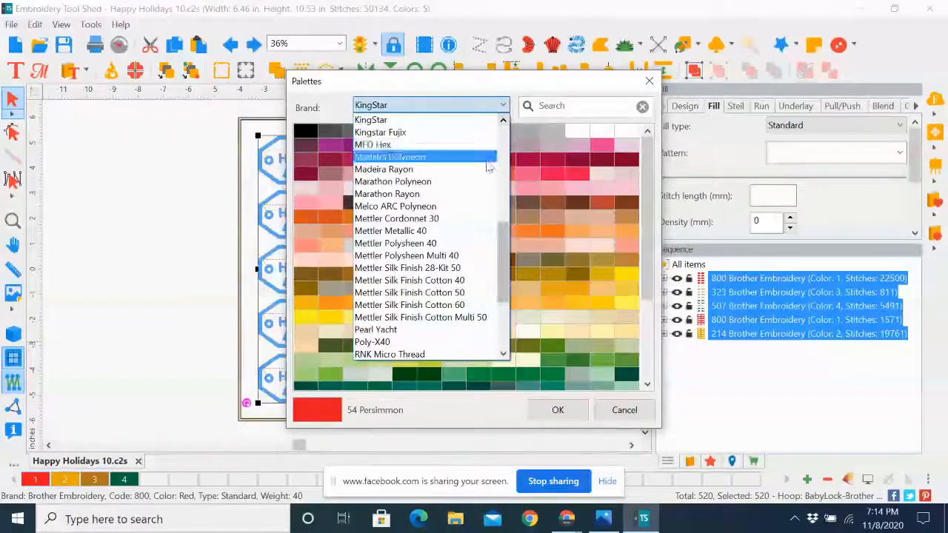
pyautogui.click(375, 134)
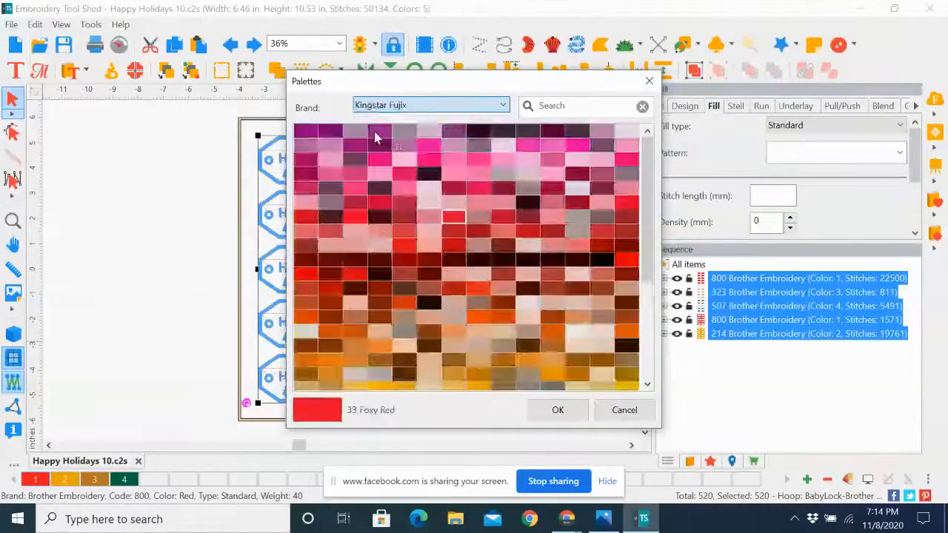
pyautogui.click(503, 106)
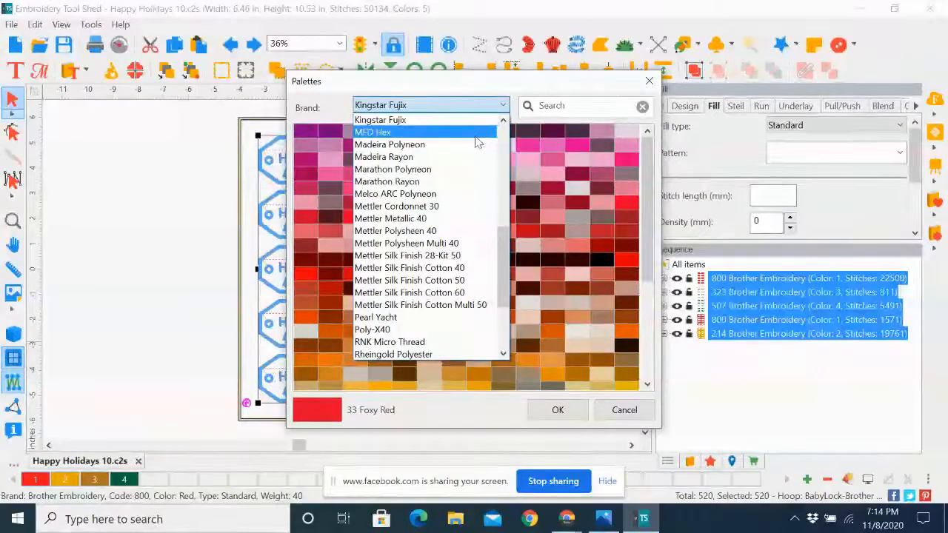
pyautogui.moveTo(504, 264); pyautogui.dragTo(516, 234)
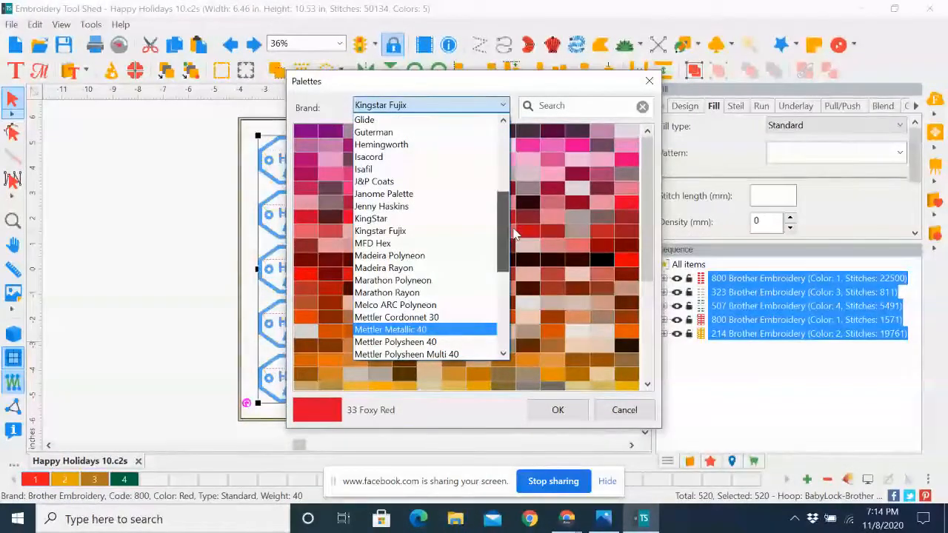
pyautogui.moveTo(516, 234); pyautogui.dragTo(516, 240)
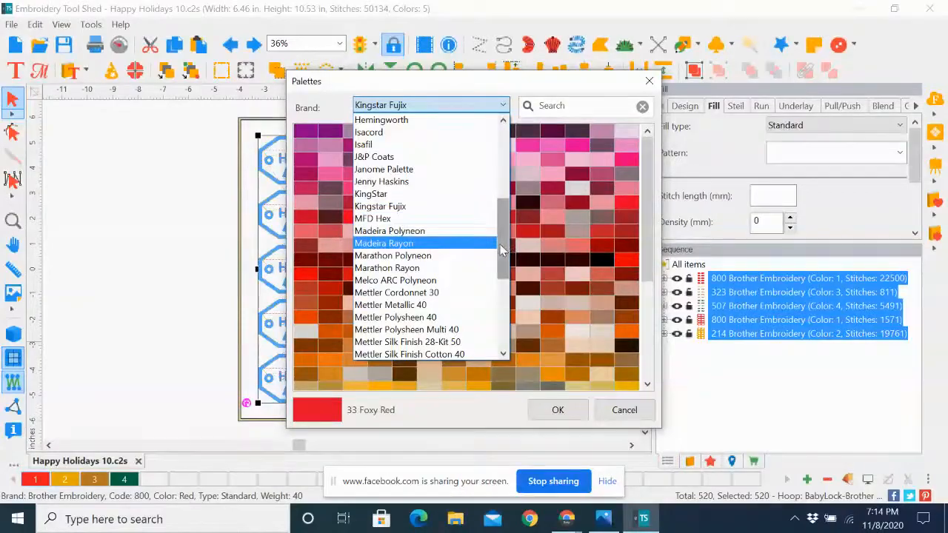
pyautogui.moveTo(500, 250); pyautogui.dragTo(505, 329)
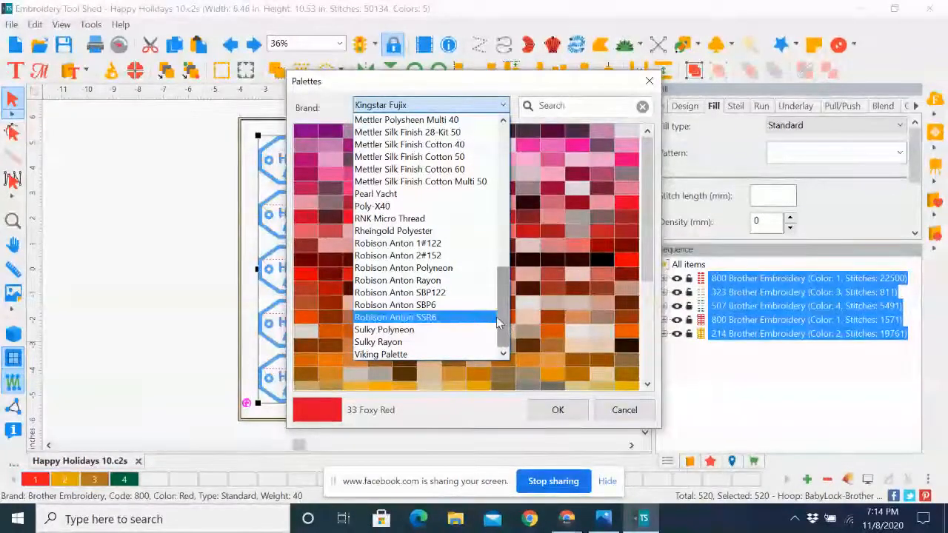
pyautogui.moveTo(497, 323); pyautogui.dragTo(517, 159)
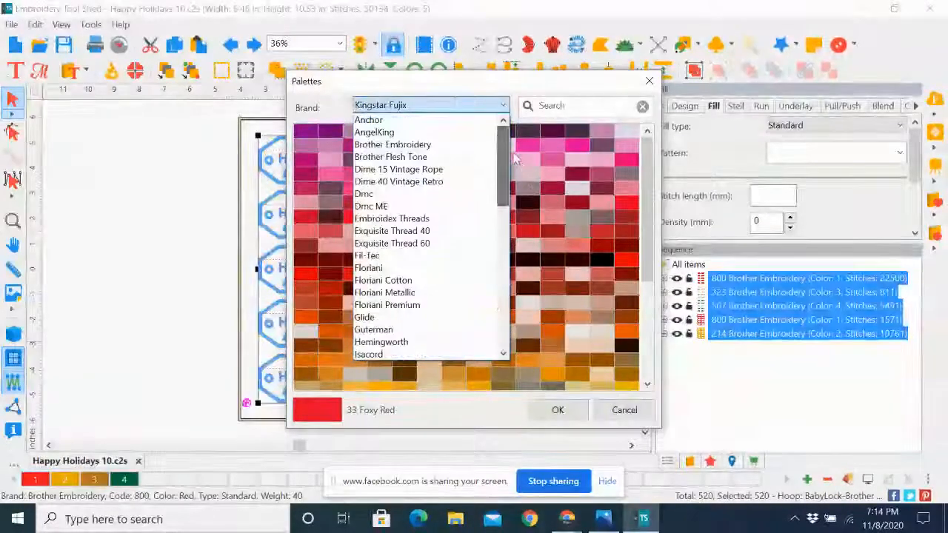
pyautogui.click(398, 145)
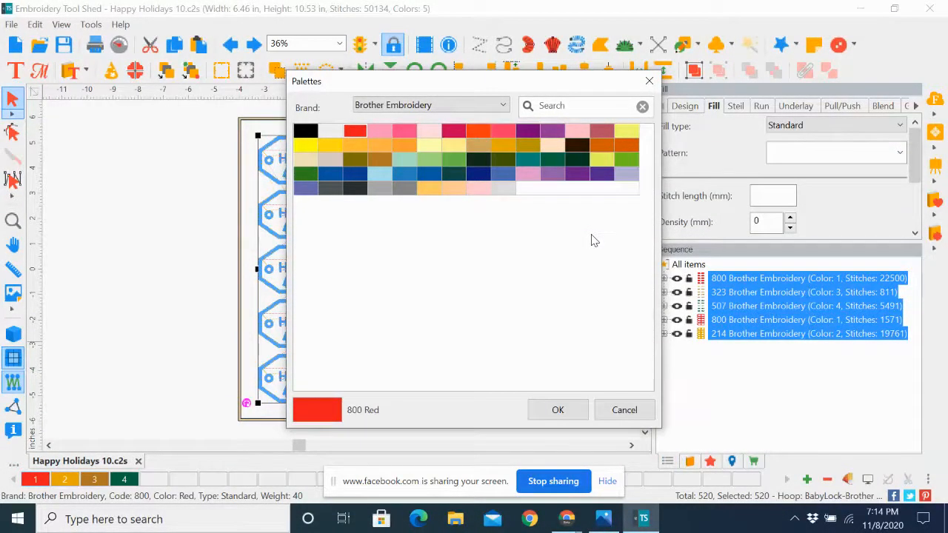
pyautogui.click(620, 411)
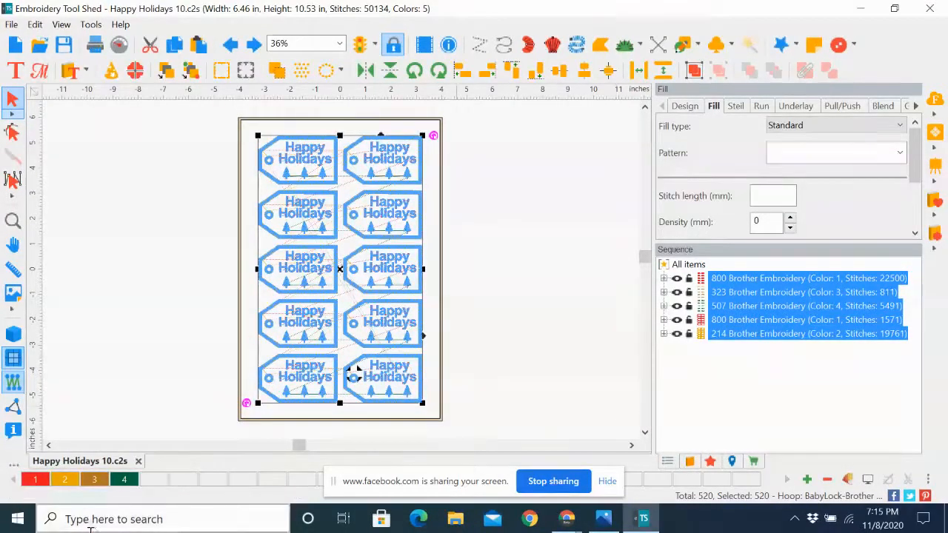
# Hide the hoop outline around the ten tags.
pyautogui.click(15, 465)
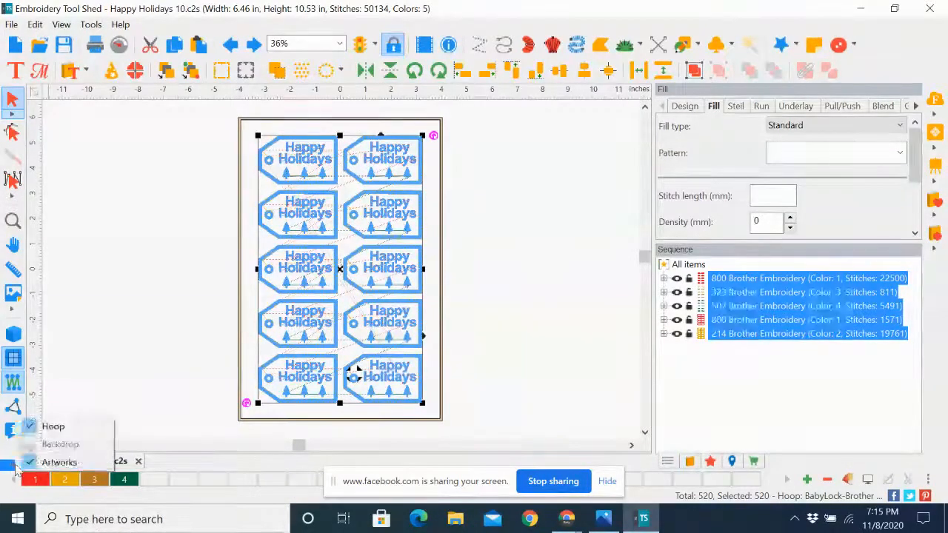
pyautogui.click(49, 426)
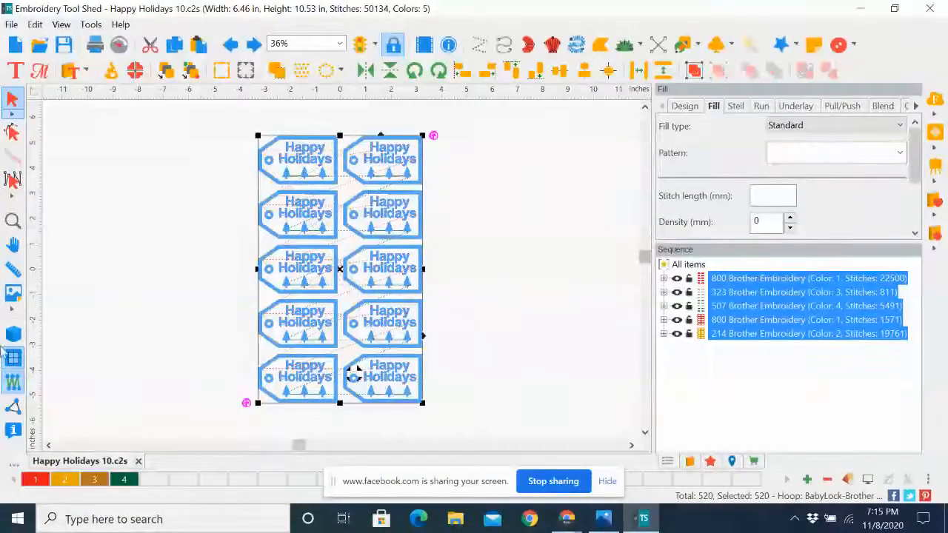
# Preview the BabyLock-Brother 160x260 hoop for the tag layout and cancel the hoop selection.
pyautogui.click(10, 466)
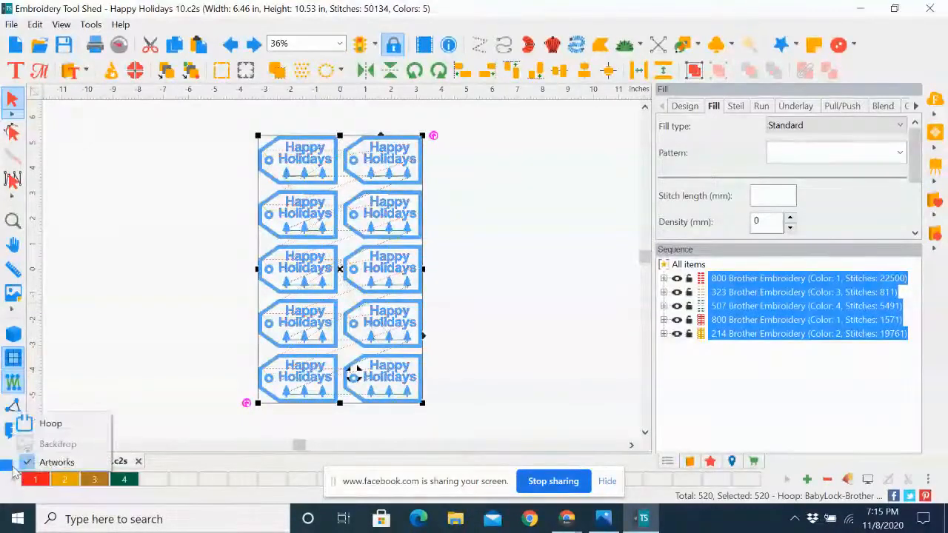
pyautogui.click(50, 428)
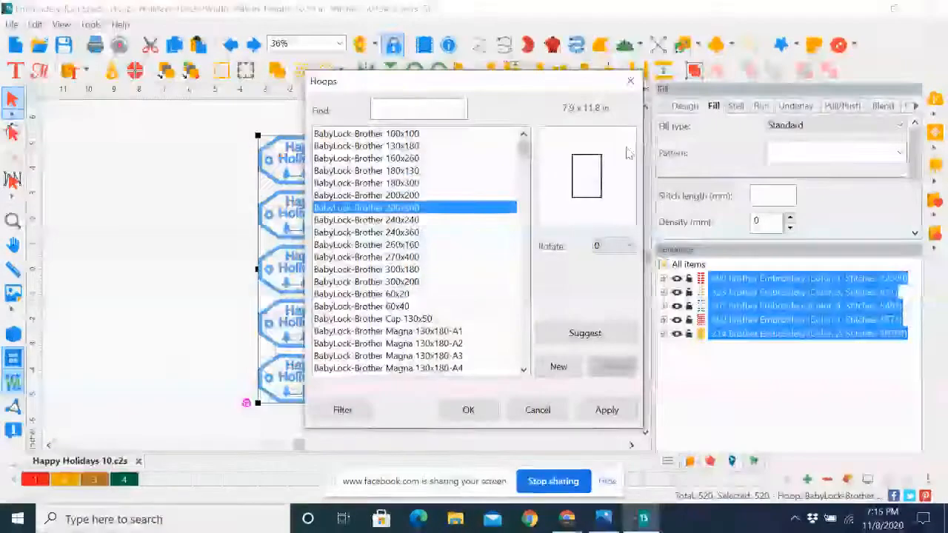
pyautogui.click(411, 158)
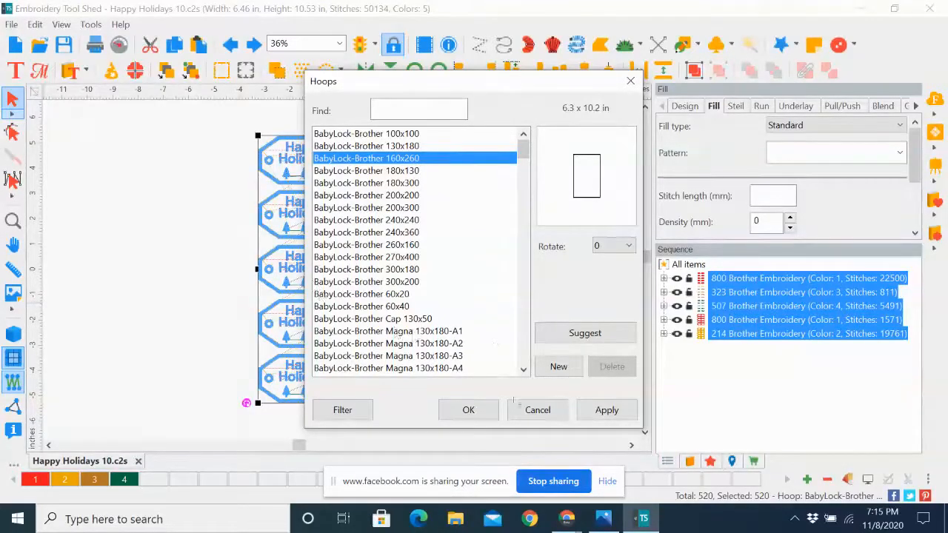
pyautogui.click(538, 410)
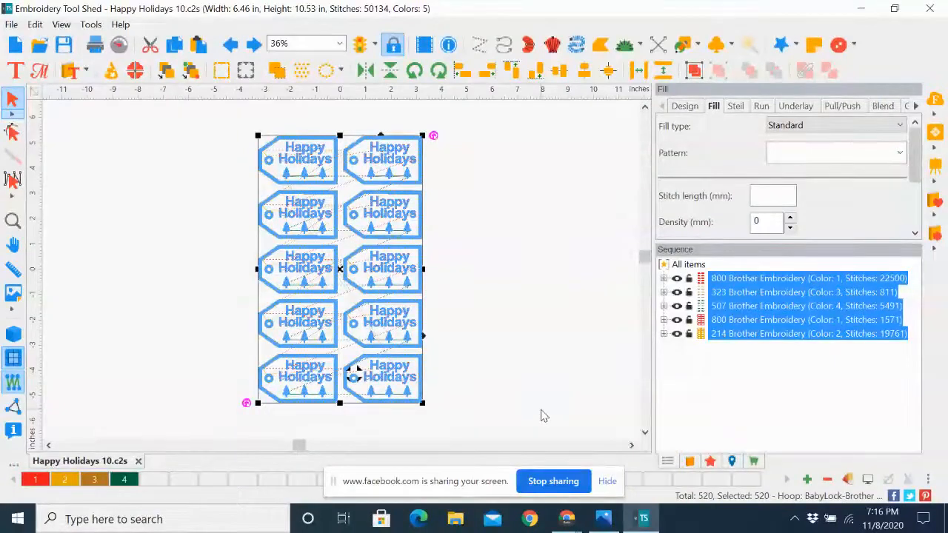
# View the photo 20201108_162122.jpg of the three stitched gift tags, and return to the tag layout.
pyautogui.click(602, 520)
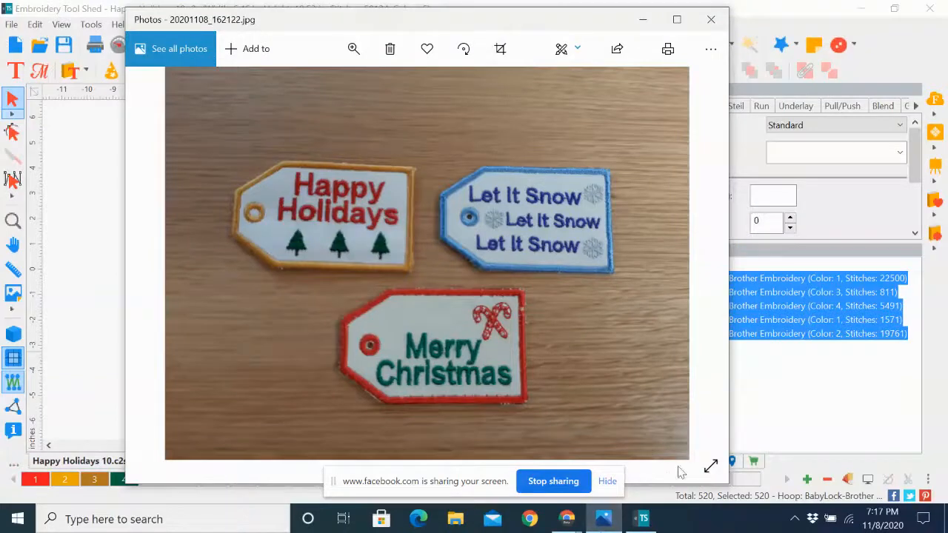
pyautogui.click(642, 19)
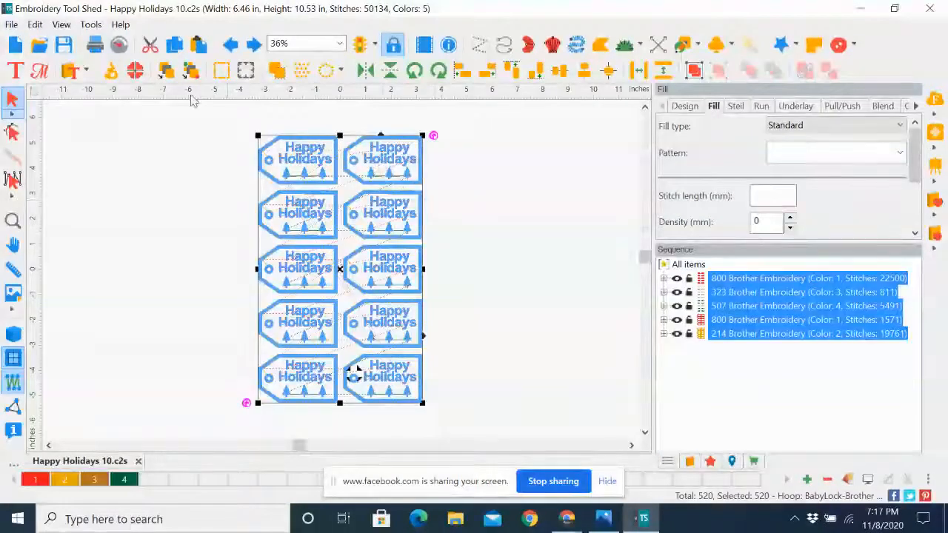
# Place a trial letter A beside the tags, browse the font list down to the Small fonts, and undo the lettering.
pyautogui.click(13, 68)
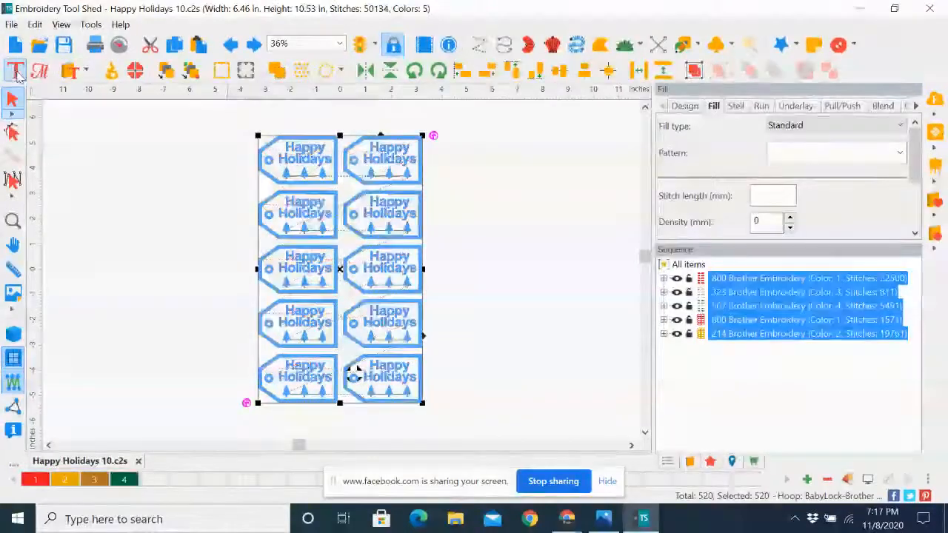
pyautogui.click(500, 192)
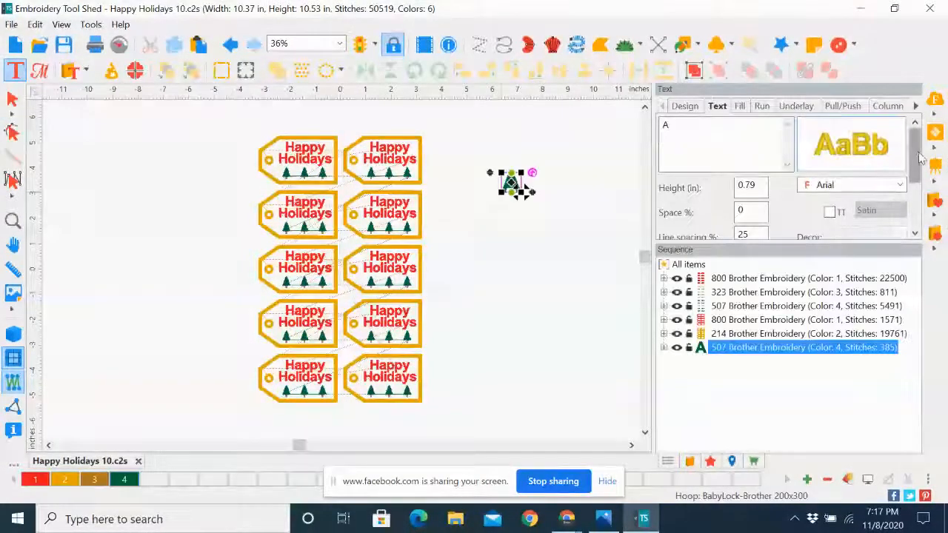
pyautogui.click(902, 185)
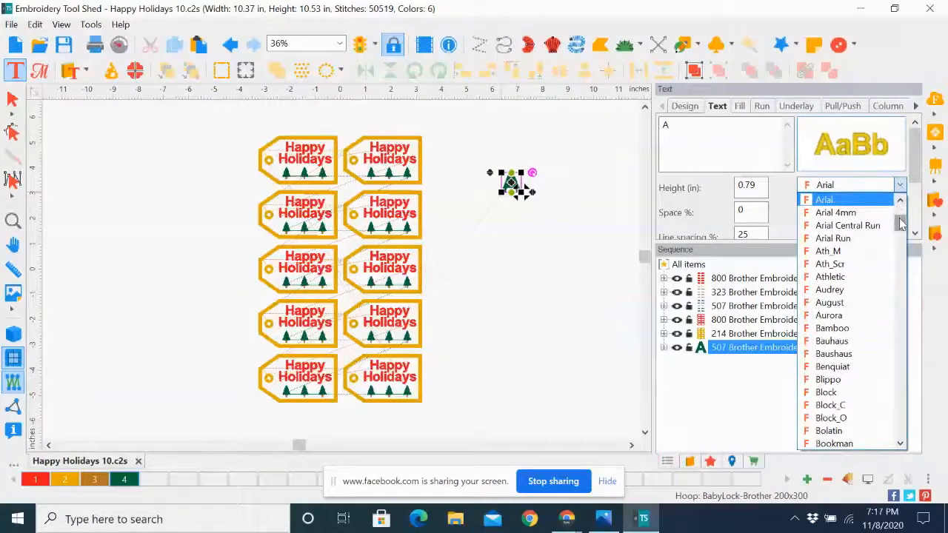
pyautogui.moveTo(899, 219); pyautogui.dragTo(940, 410)
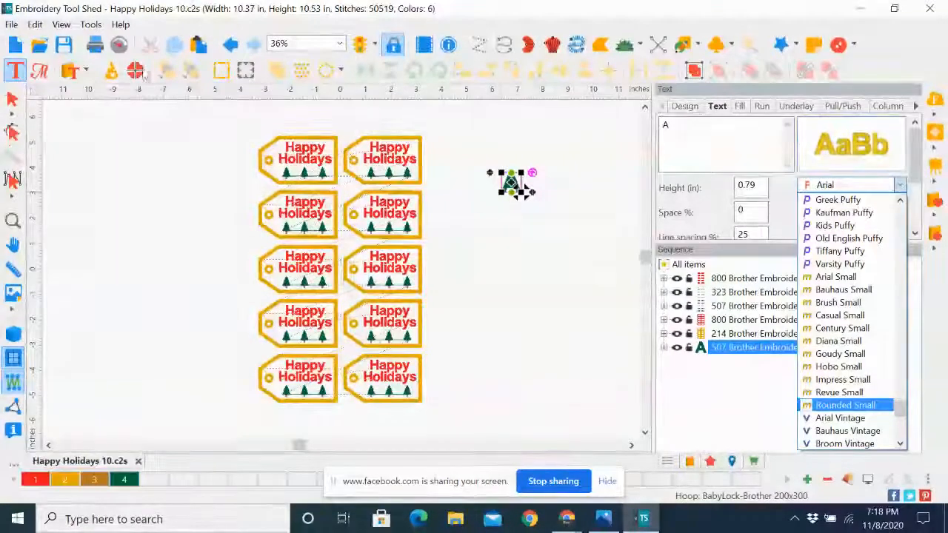
pyautogui.click(234, 46)
pyautogui.click(234, 46)
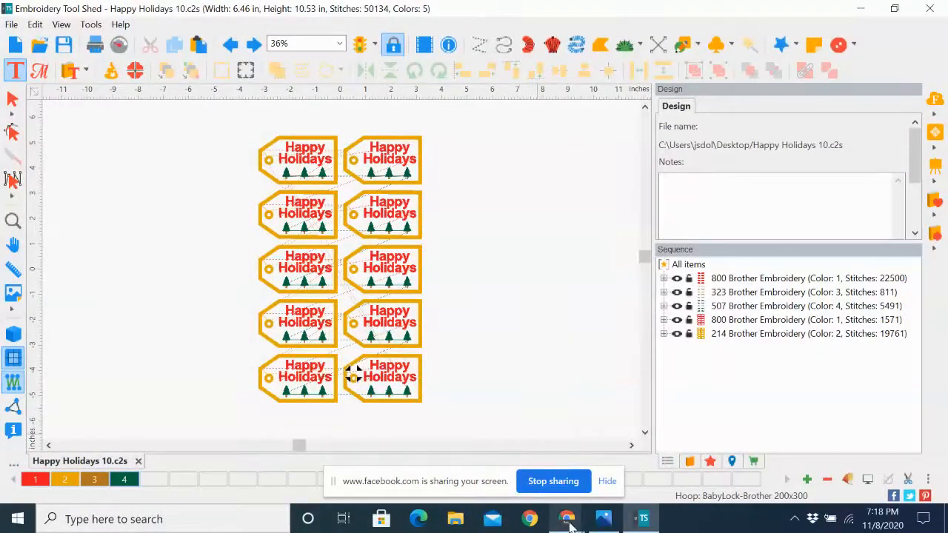
# Switch to the Facebook Live Producer page in Chrome and end the live video.
pyautogui.moveTo(569, 522)
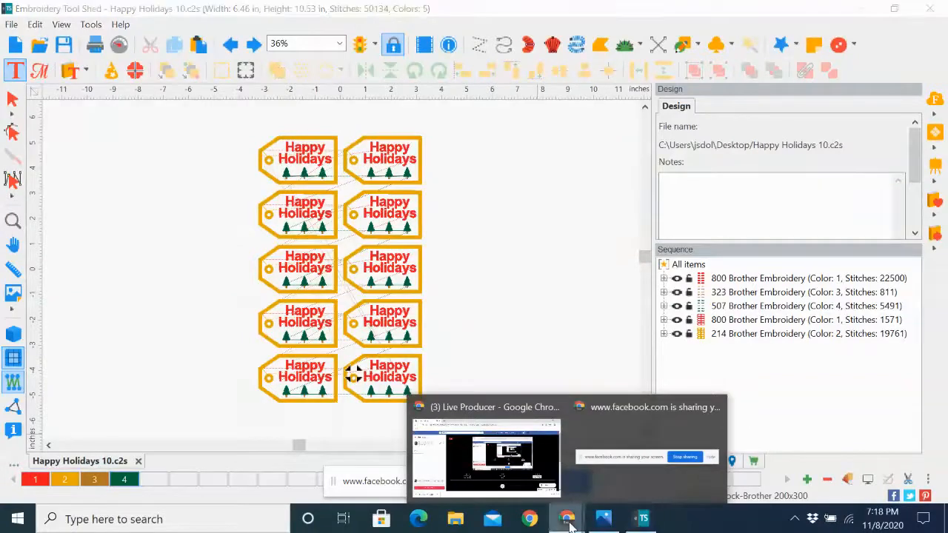
pyautogui.click(548, 480)
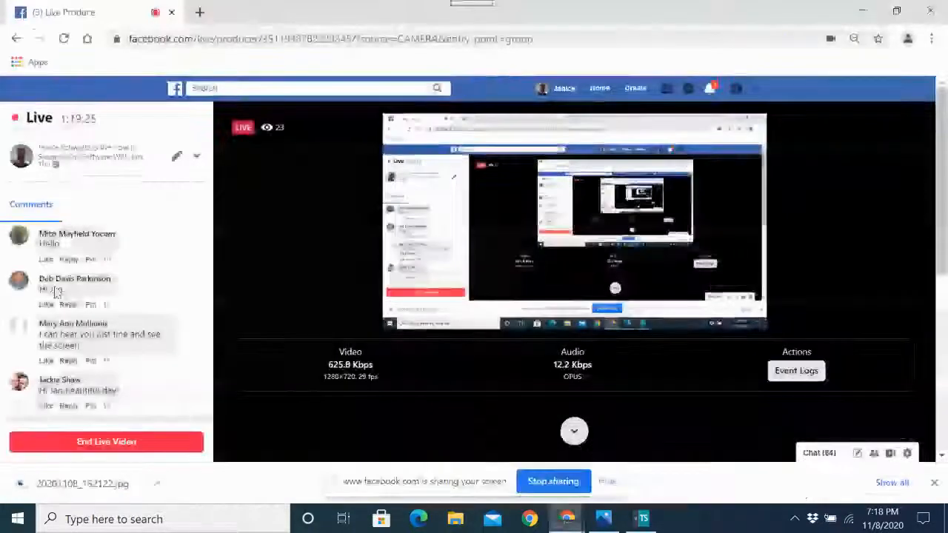
pyautogui.click(106, 448)
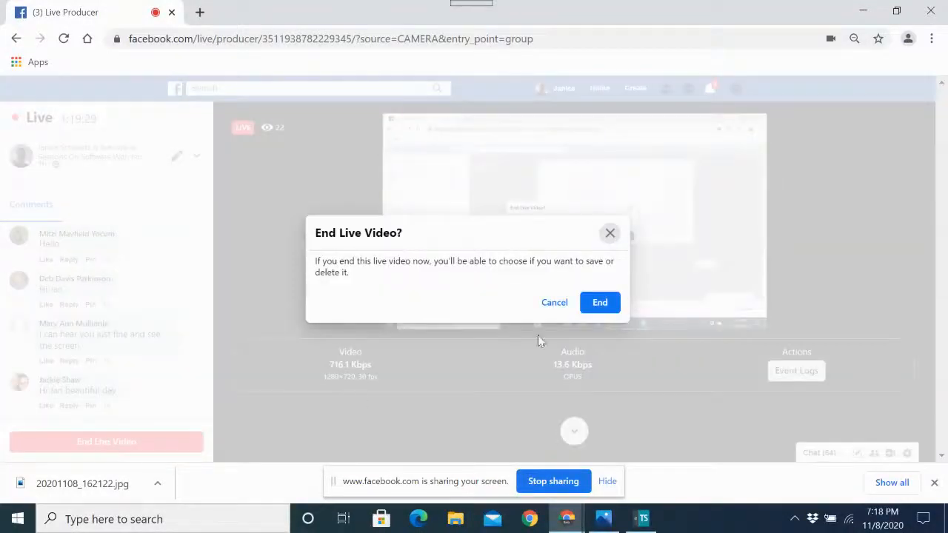